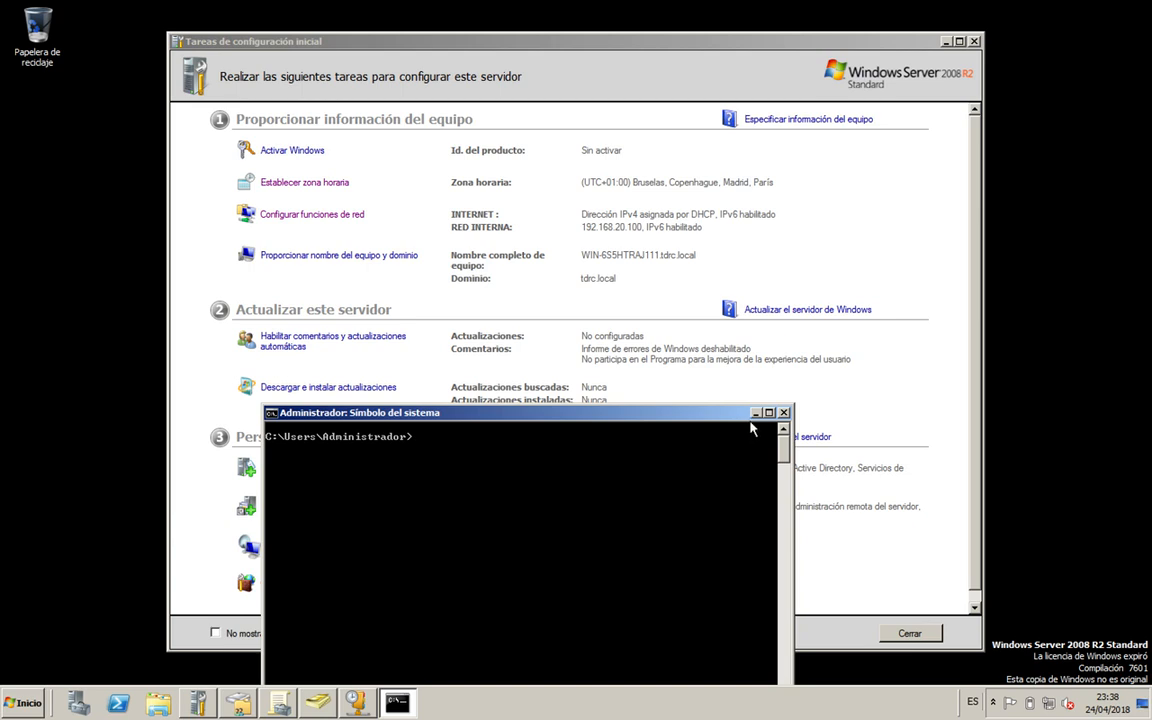
pyautogui.moveTo(612, 418); pyautogui.dragTo(692, 371)
pyautogui.click(683, 483)
pyautogui.moveTo(683, 483); pyautogui.dragTo(677, 455)
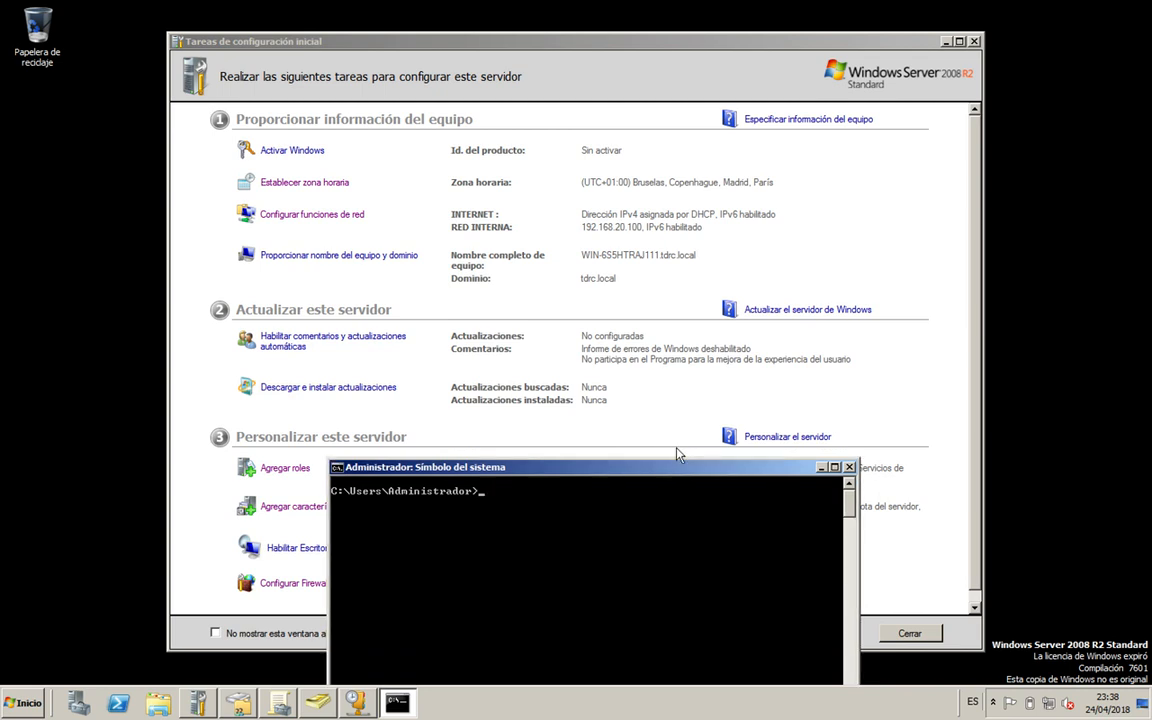
pyautogui.write('dcpromo')
pyautogui.hotkey('ctrl', 'Left')
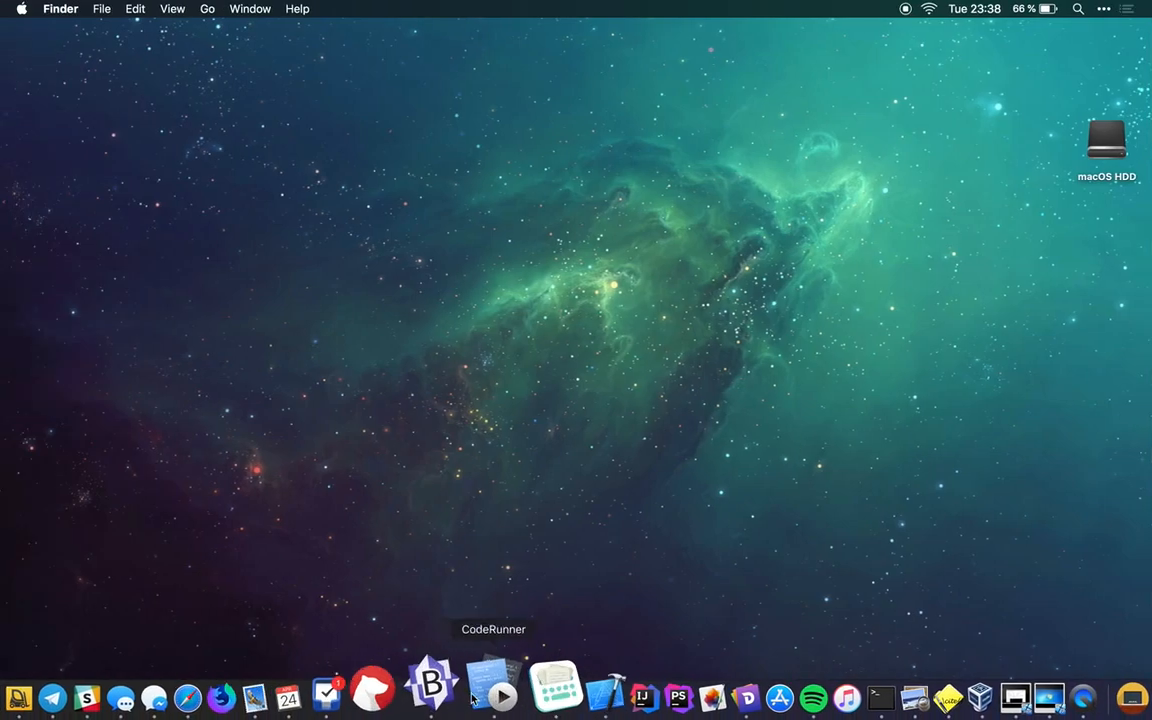
pyautogui.click(445, 690)
pyautogui.hotkey('ctrl', 'Right')
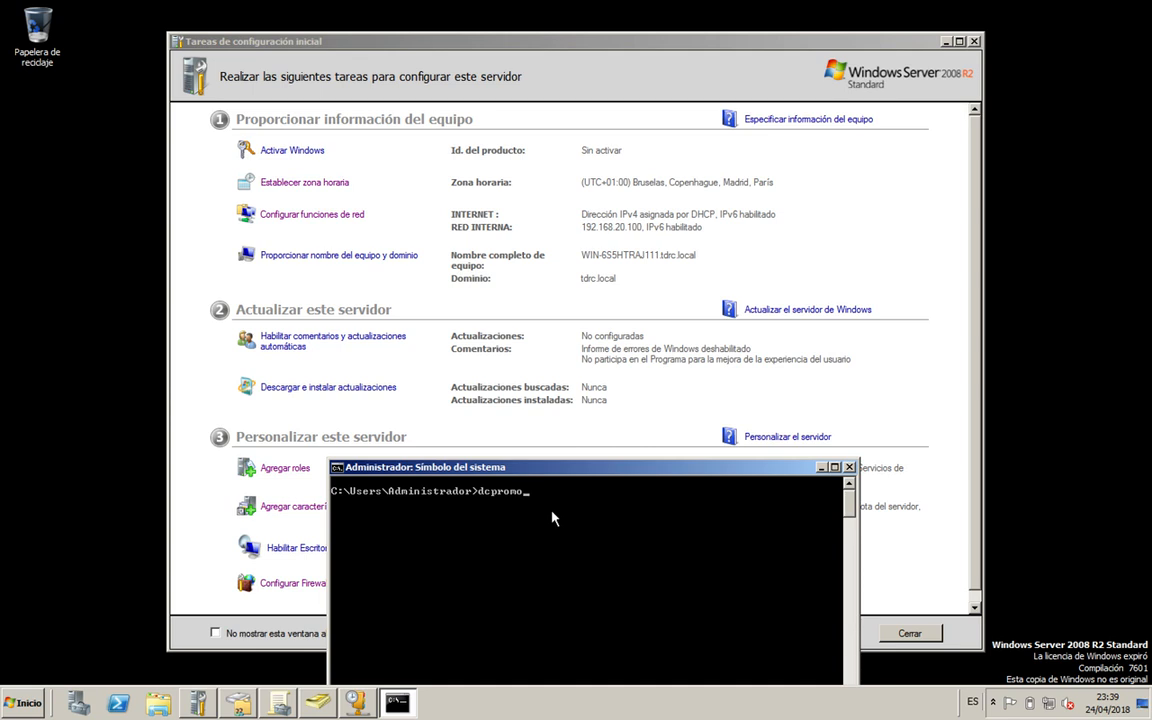
pyautogui.press('BackSpace')
pyautogui.press('BackSpace')
pyautogui.press('BackSpace')
pyautogui.press('BackSpace')
pyautogui.press('BackSpace')
pyautogui.press('BackSpace')
pyautogui.press('BackSpace')
pyautogui.click(848, 467)
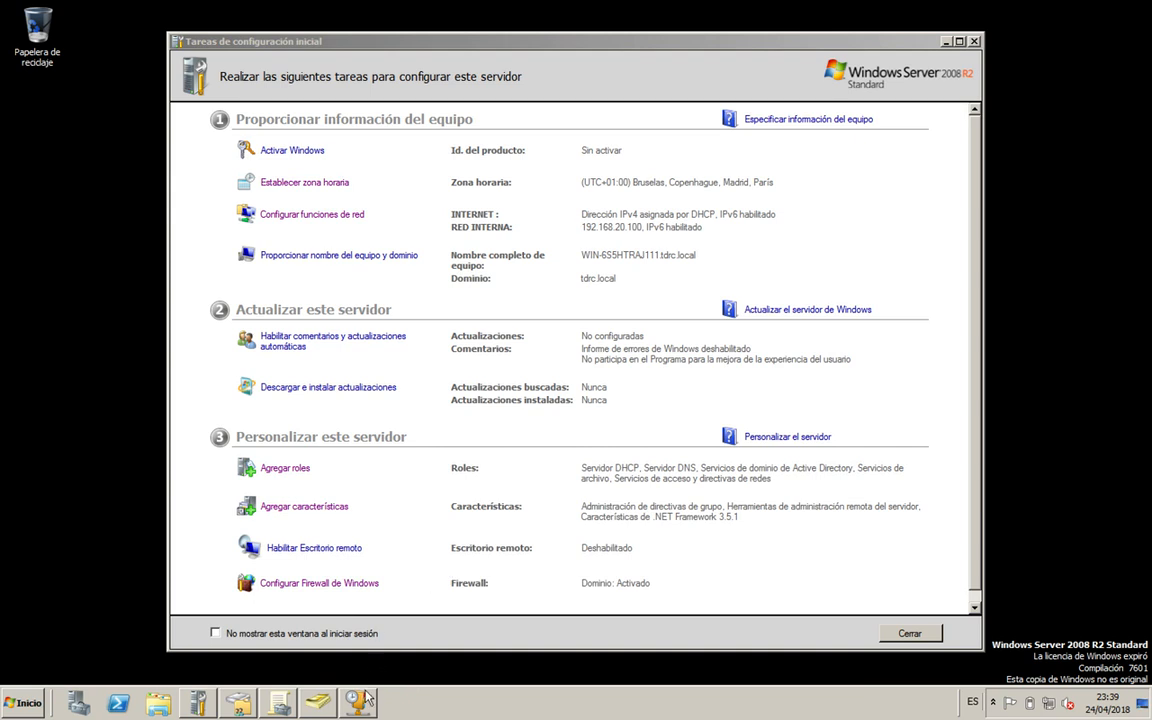
# Step: Review the 006 Servidores DNS entry in the DHCP server options, leave it unedited, and close the DHCP console
pyautogui.moveTo(366, 700)
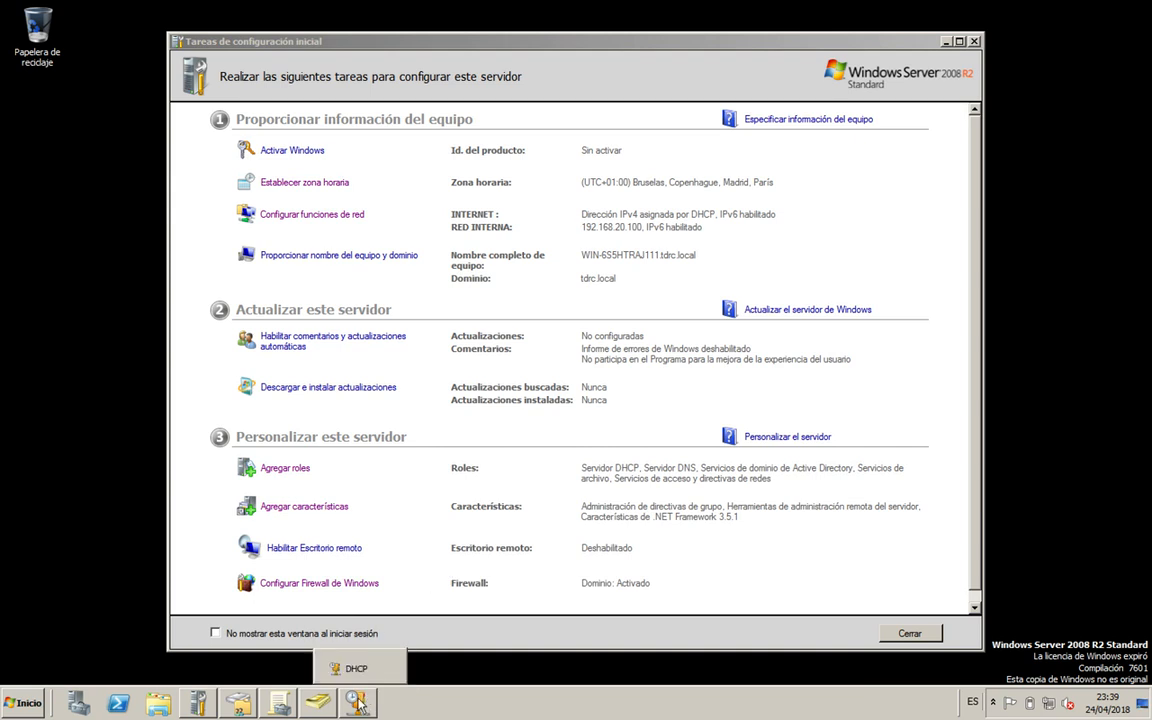
pyautogui.click(340, 668)
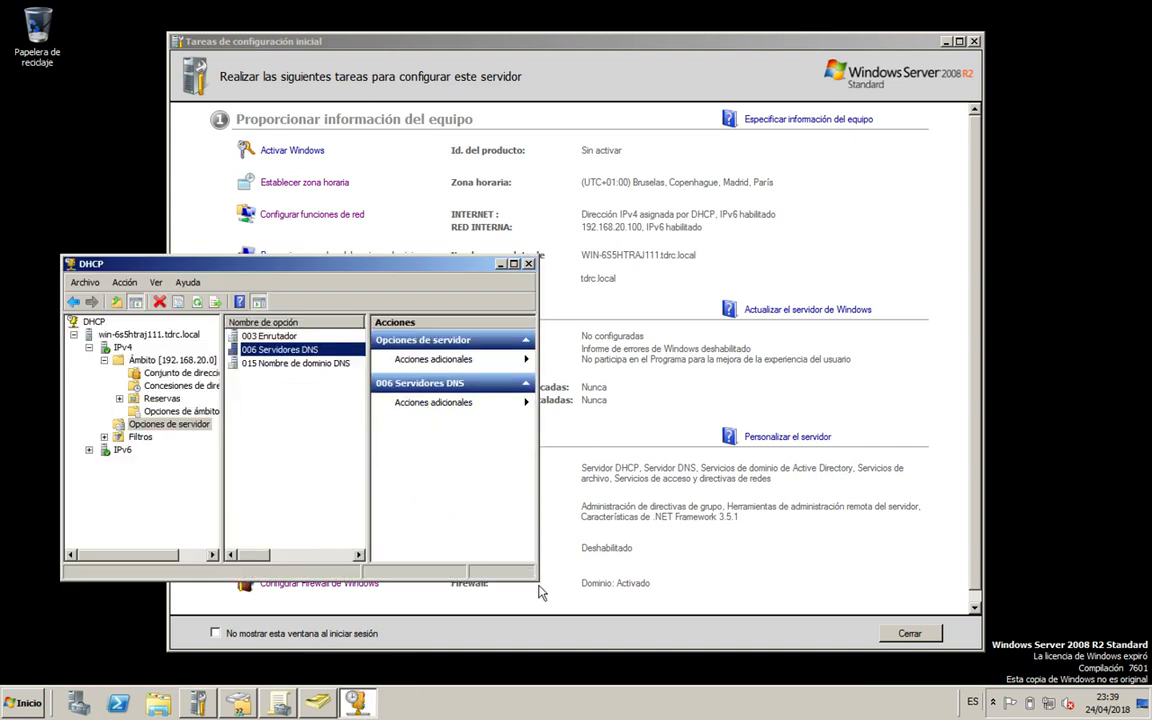
pyautogui.moveTo(538, 581); pyautogui.dragTo(731, 588)
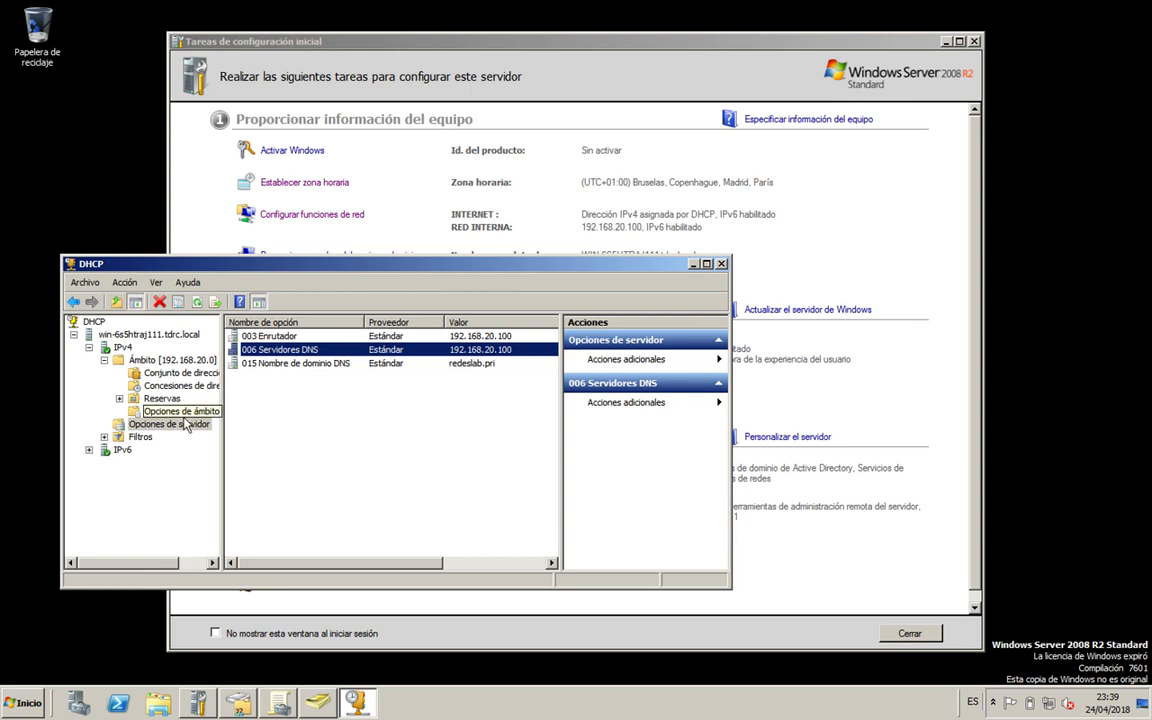
pyautogui.doubleClick(286, 350)
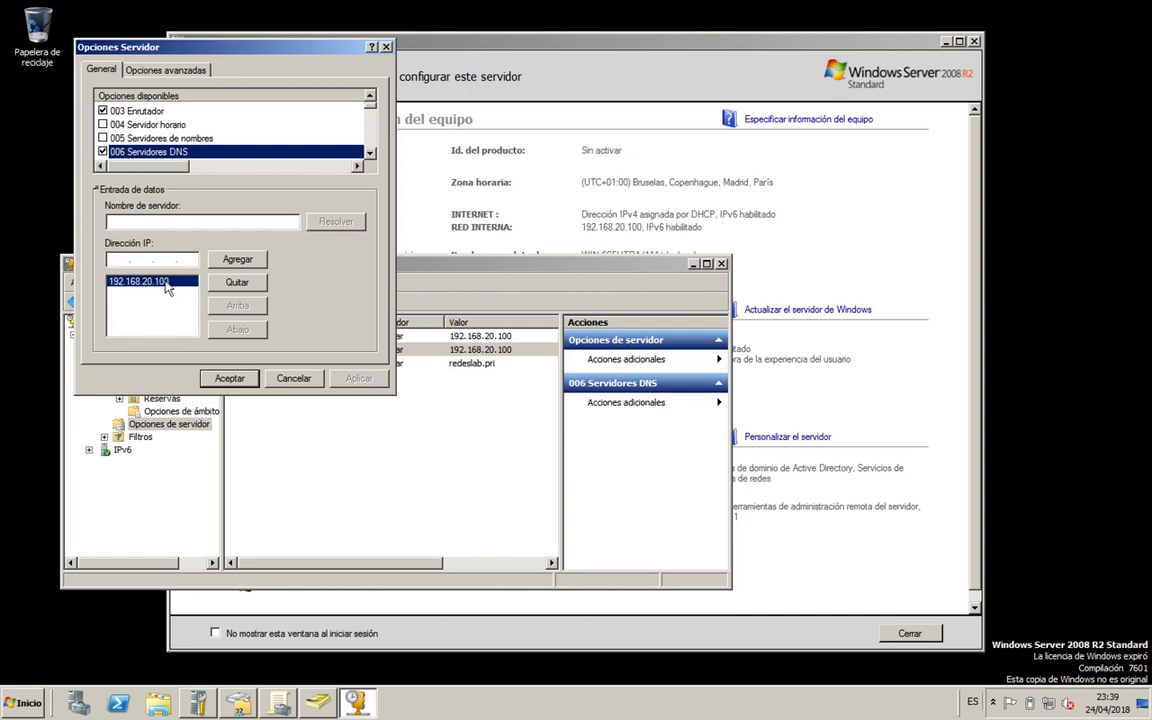
pyautogui.click(296, 377)
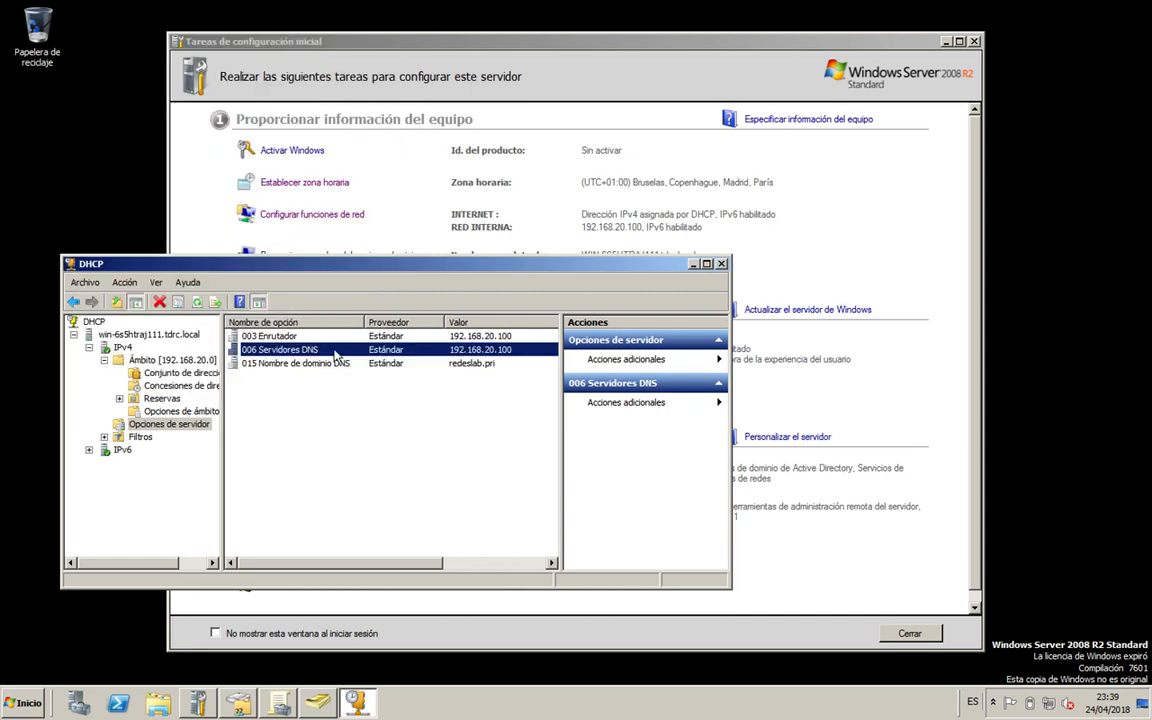
pyautogui.click(722, 267)
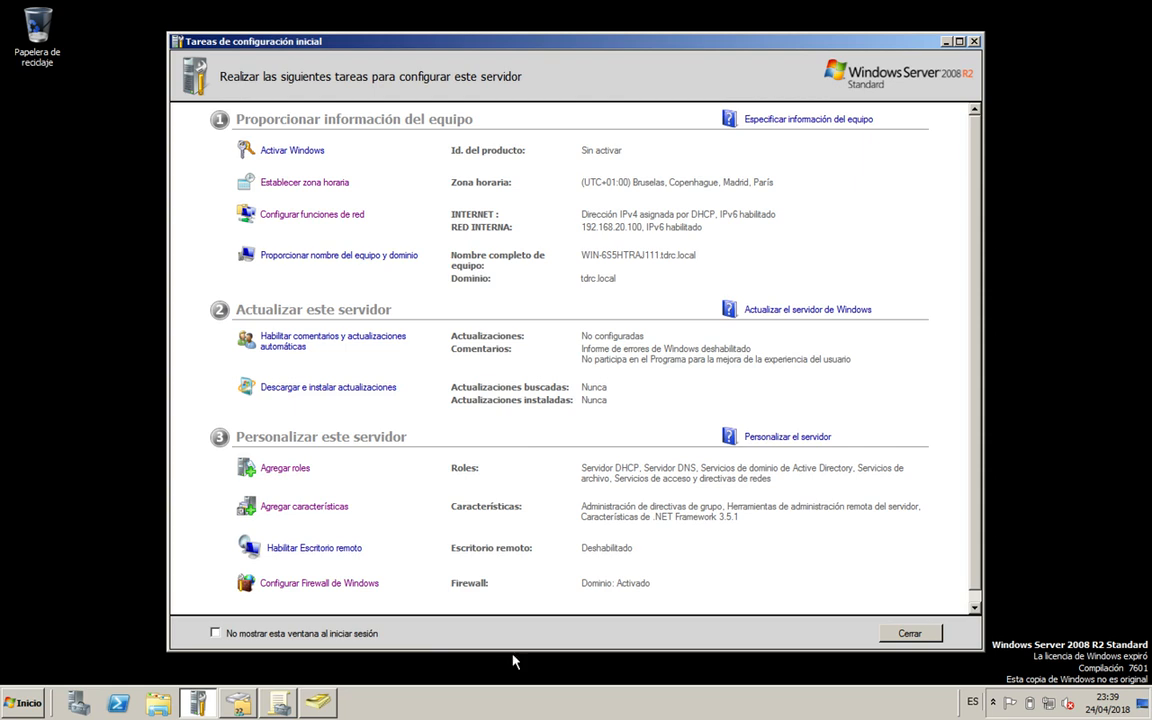
# Step: Review the empresa organizational unit in Usuarios y equipos de Active Directory and its linked policies in Administración de directivas de grupo
pyautogui.click(314, 708)
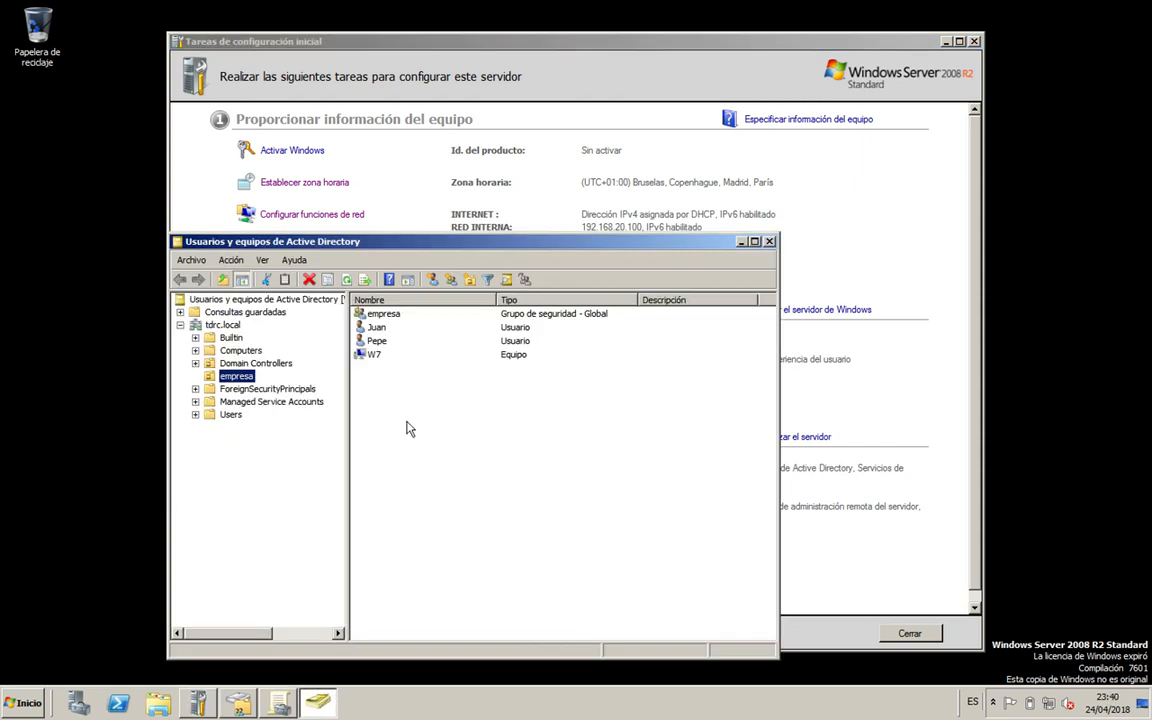
pyautogui.moveTo(283, 708)
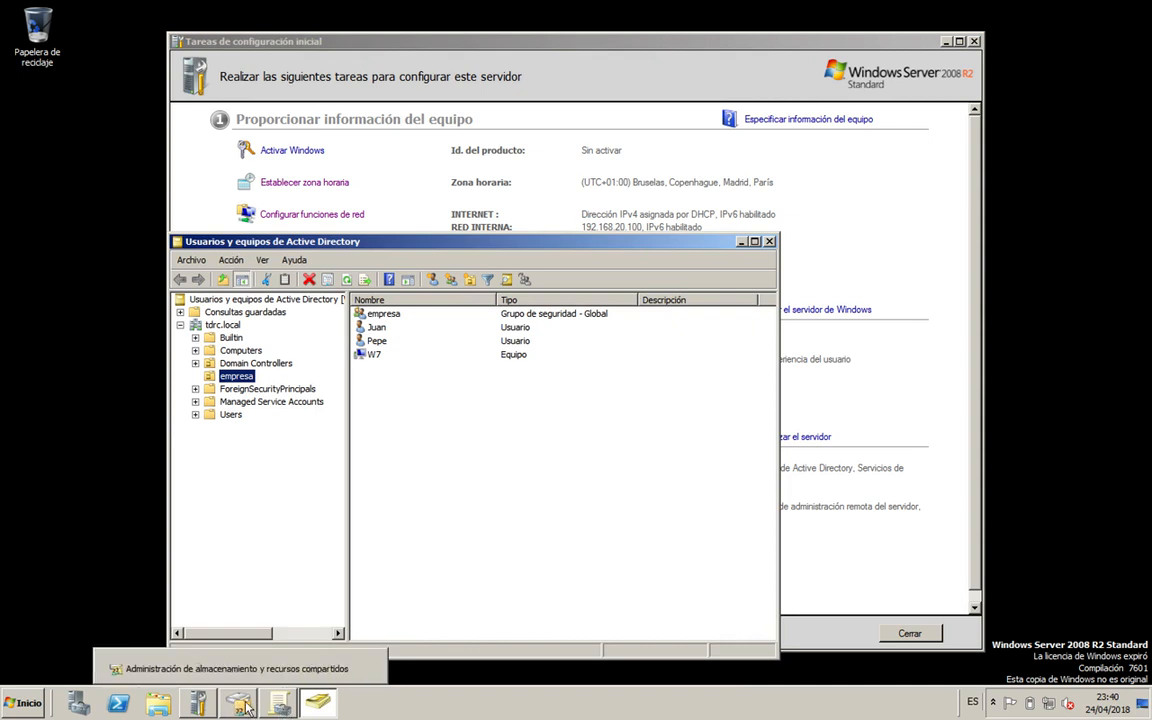
pyautogui.click(271, 706)
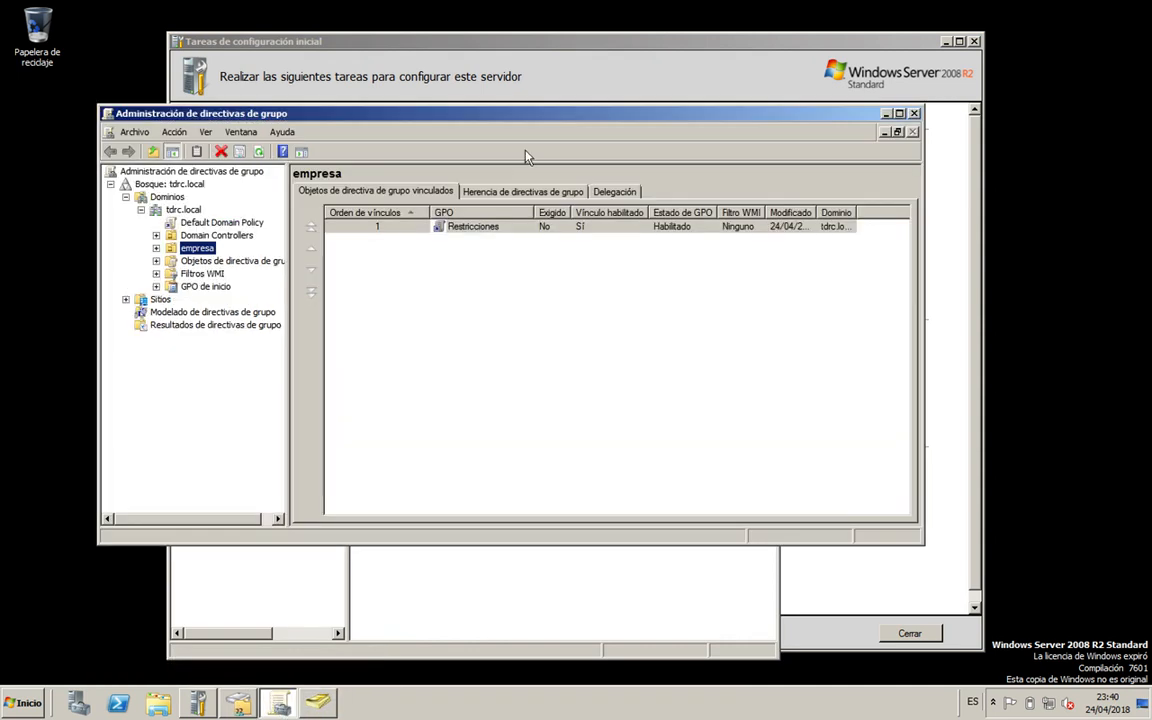
pyautogui.click(885, 114)
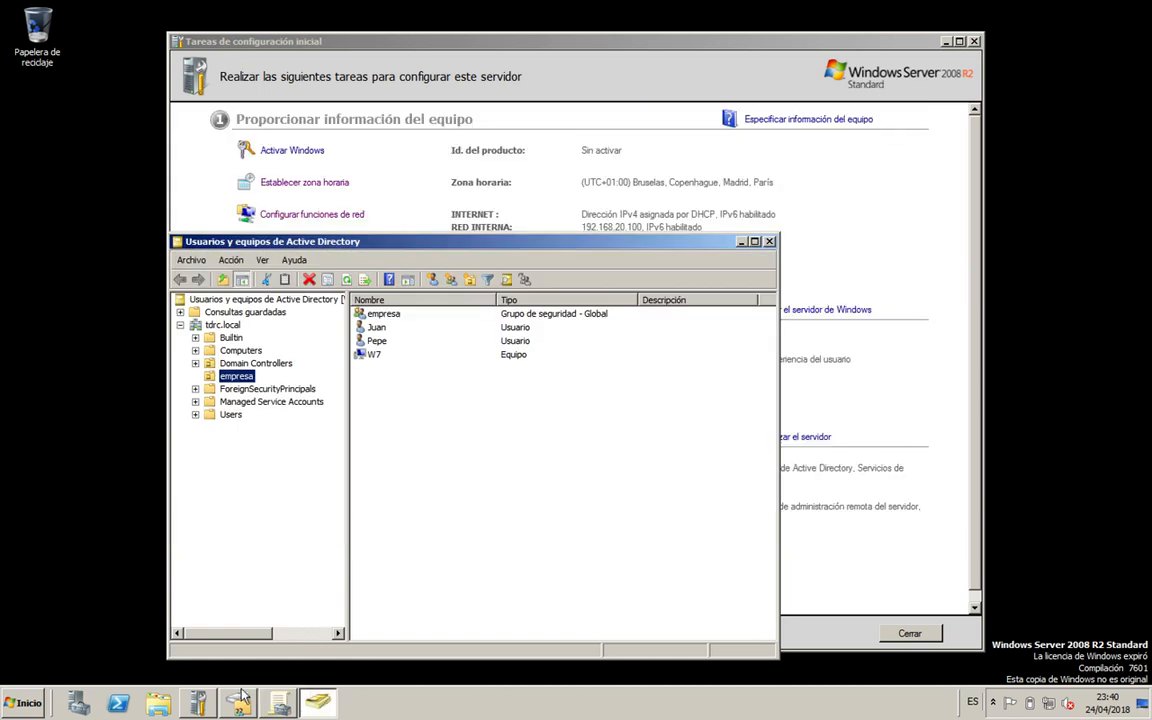
# Step: Look through the server's list of administrative tools without opening any of them
pyautogui.moveTo(205, 707)
pyautogui.moveTo(243, 706)
pyautogui.click(22, 703)
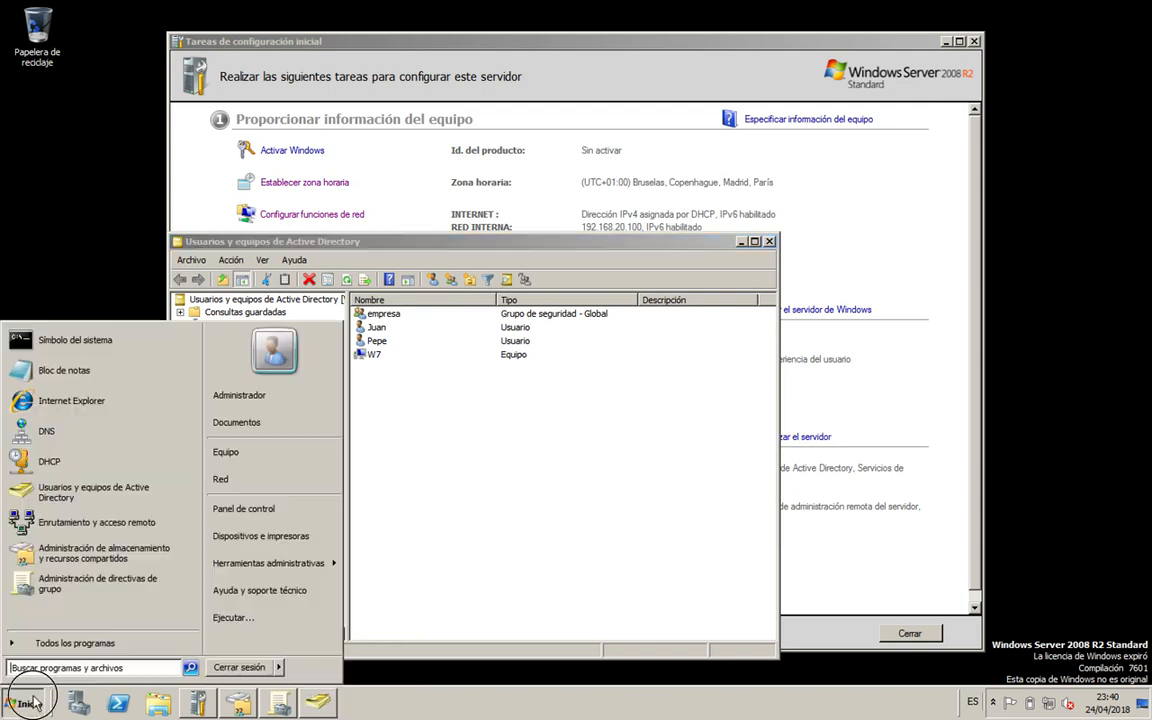
pyautogui.click(285, 561)
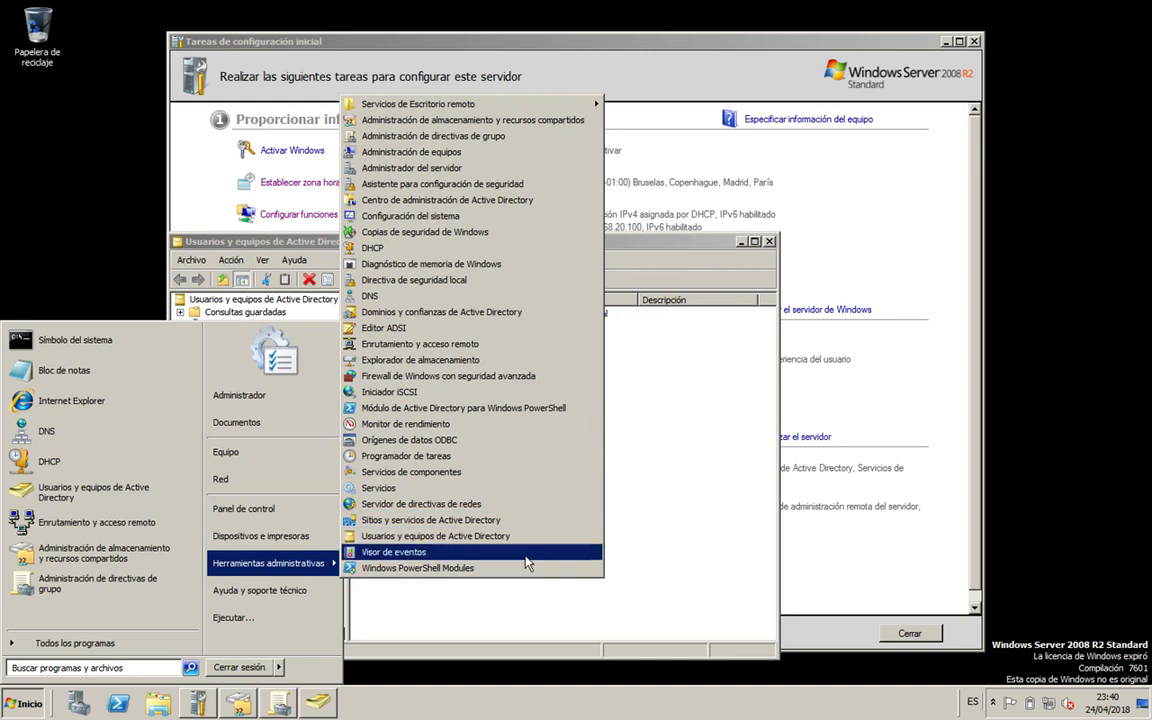
pyautogui.click(632, 372)
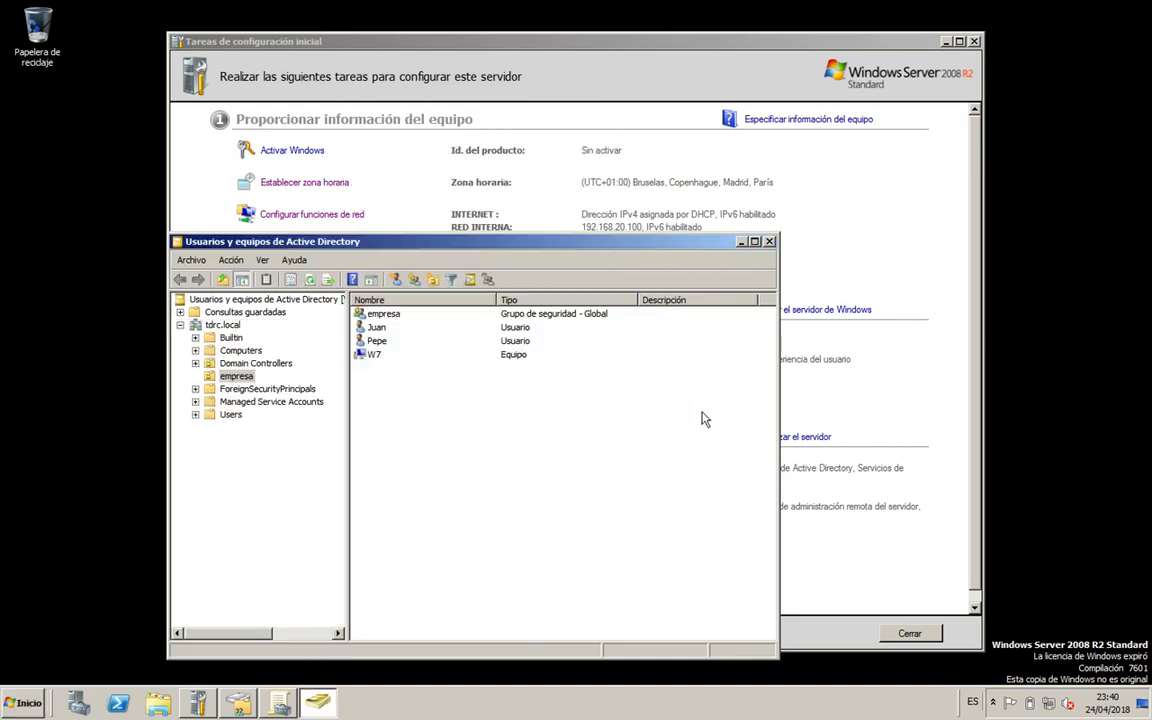
# Step: View the contents of the tdrc.local domain and the types of new objects it offers, without creating one
pyautogui.click(224, 326)
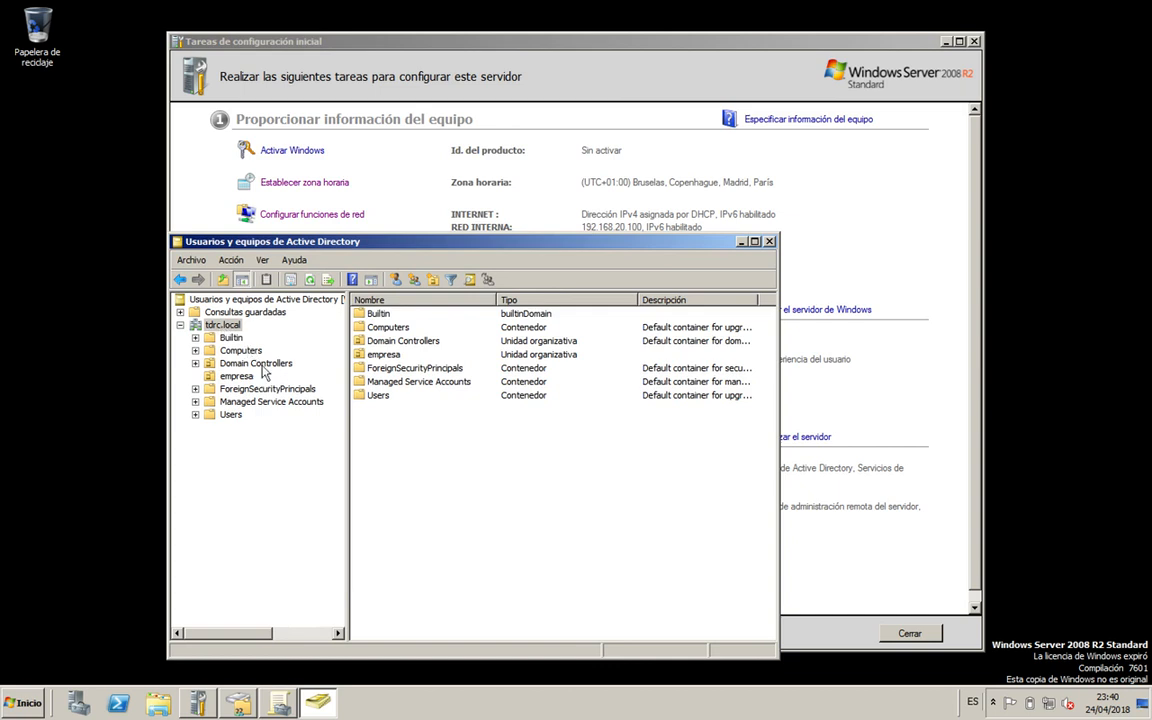
pyautogui.rightClick(223, 325)
pyautogui.moveTo(300, 425)
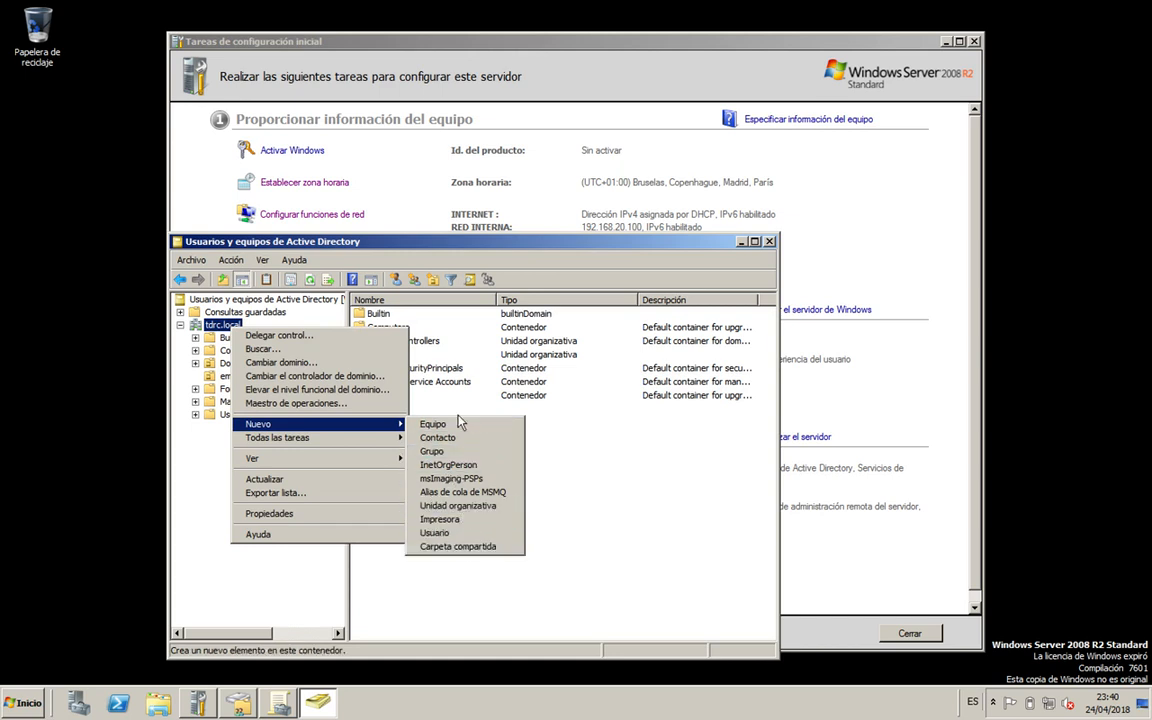
pyautogui.press('Escape')
pyautogui.press('Escape')
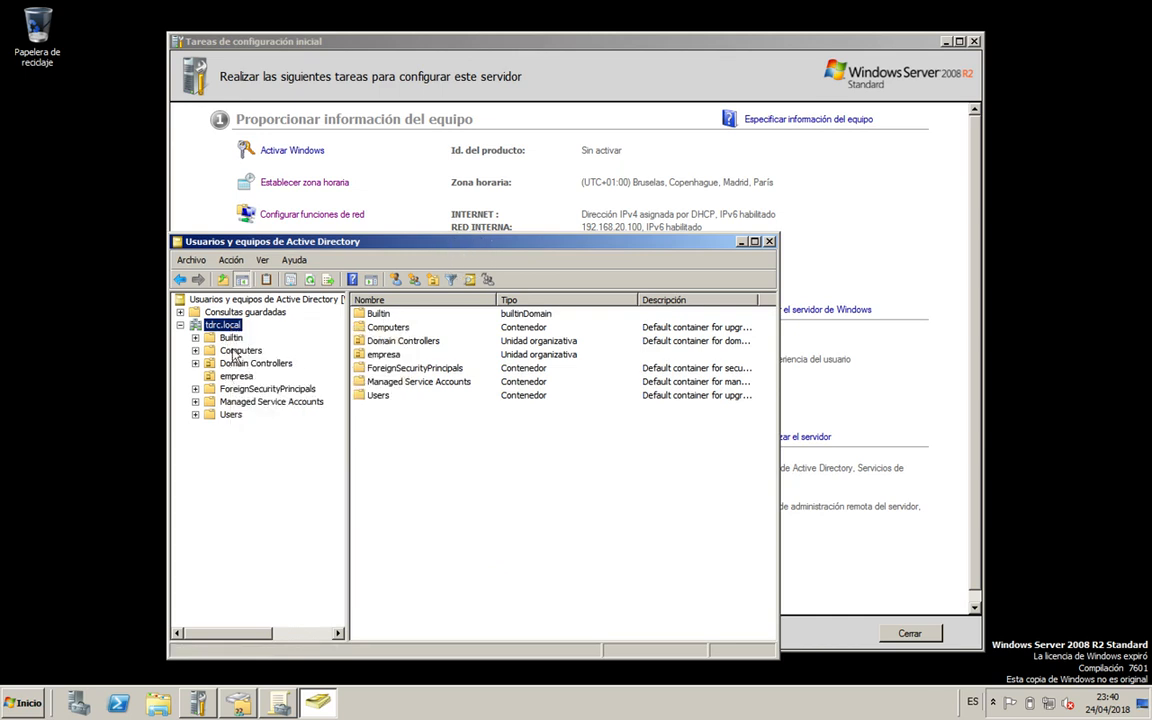
# Step: Inspect the Users and Computers containers and the empresa organizational unit, including its security group
pyautogui.click(236, 411)
pyautogui.click(240, 350)
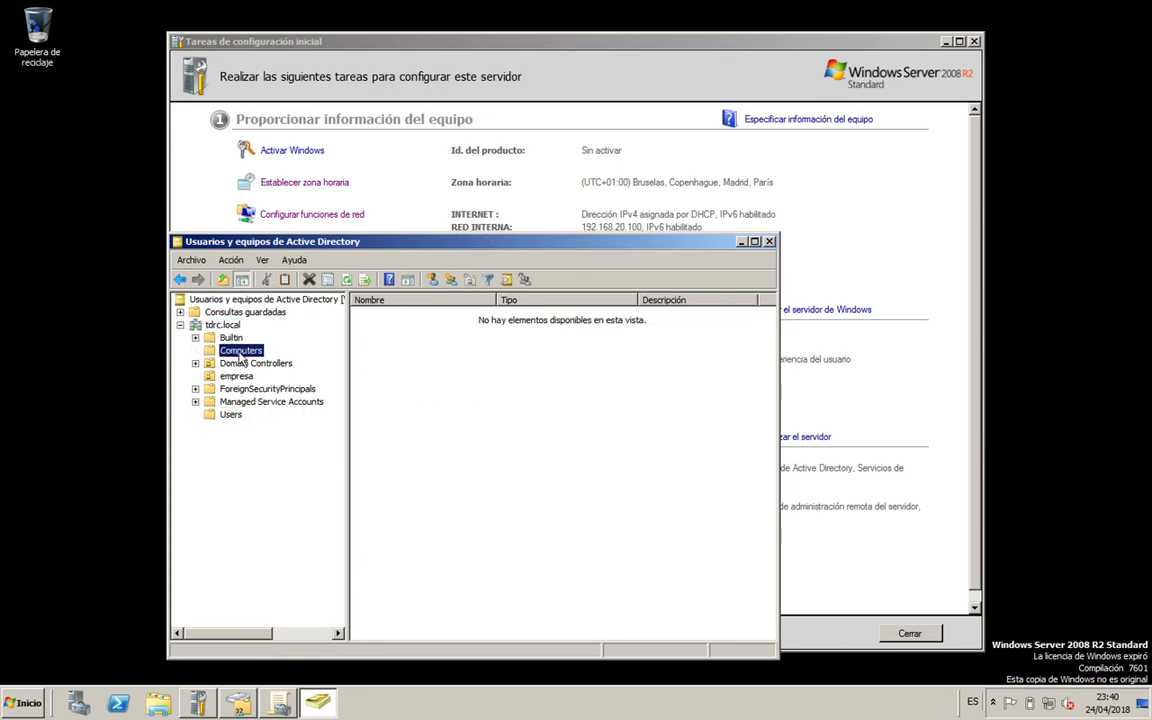
pyautogui.click(226, 376)
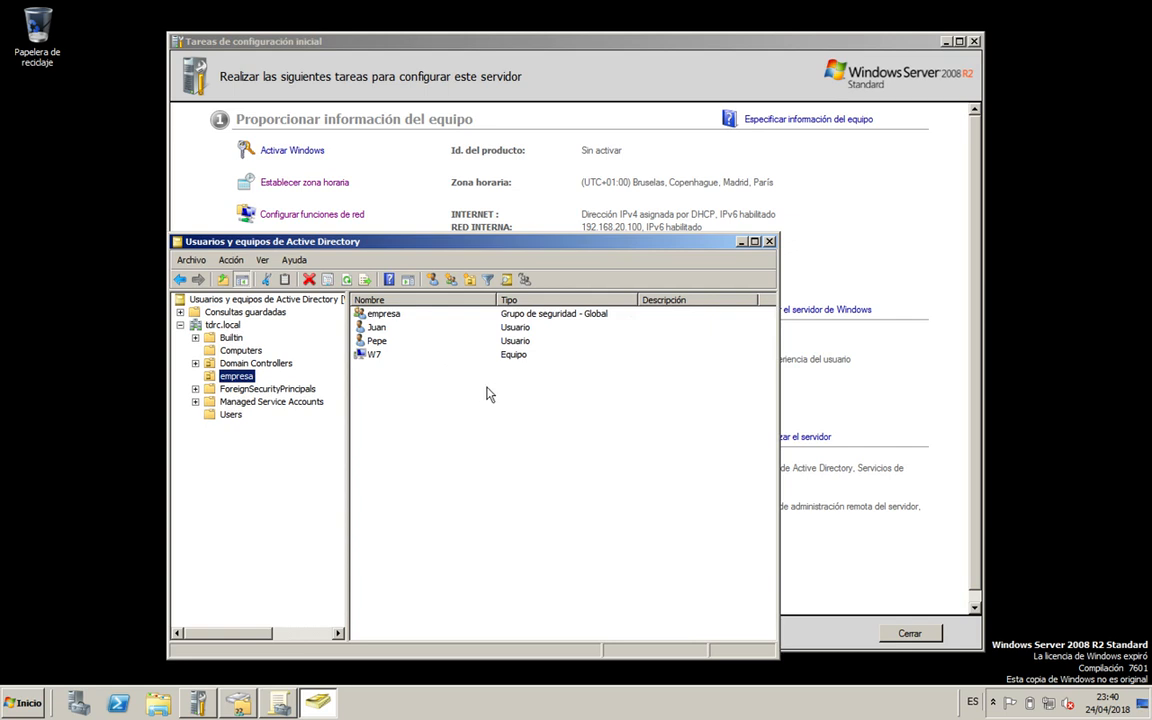
pyautogui.click(367, 316)
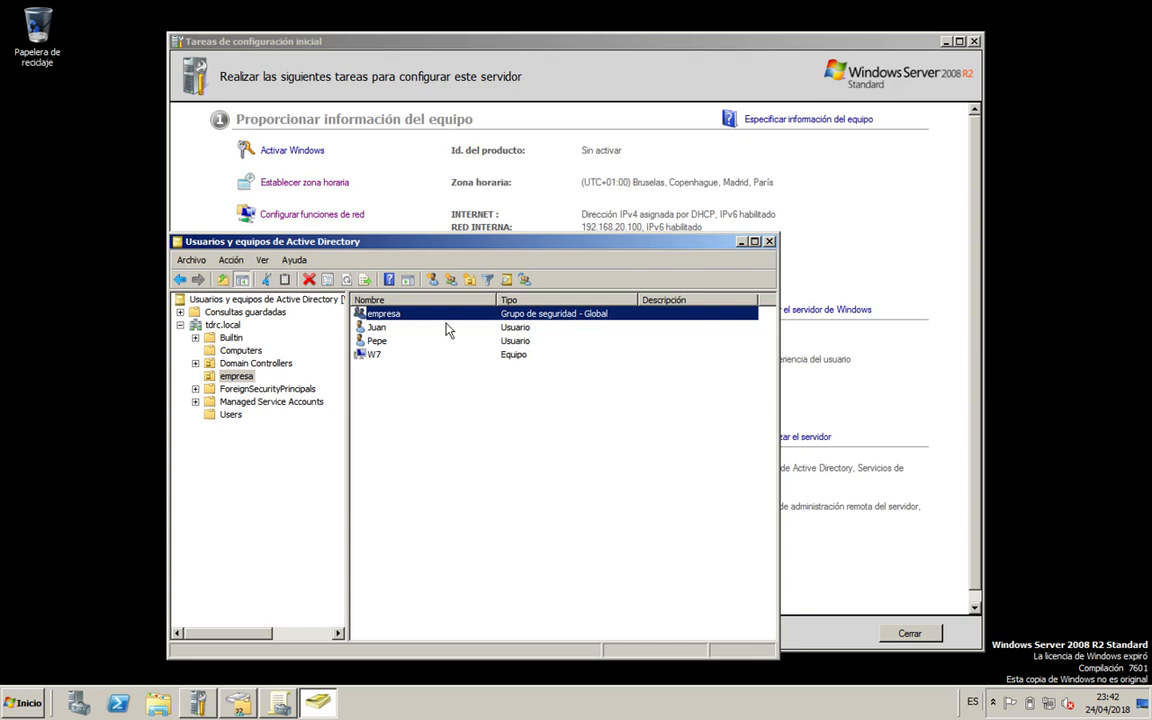
pyautogui.click(420, 370)
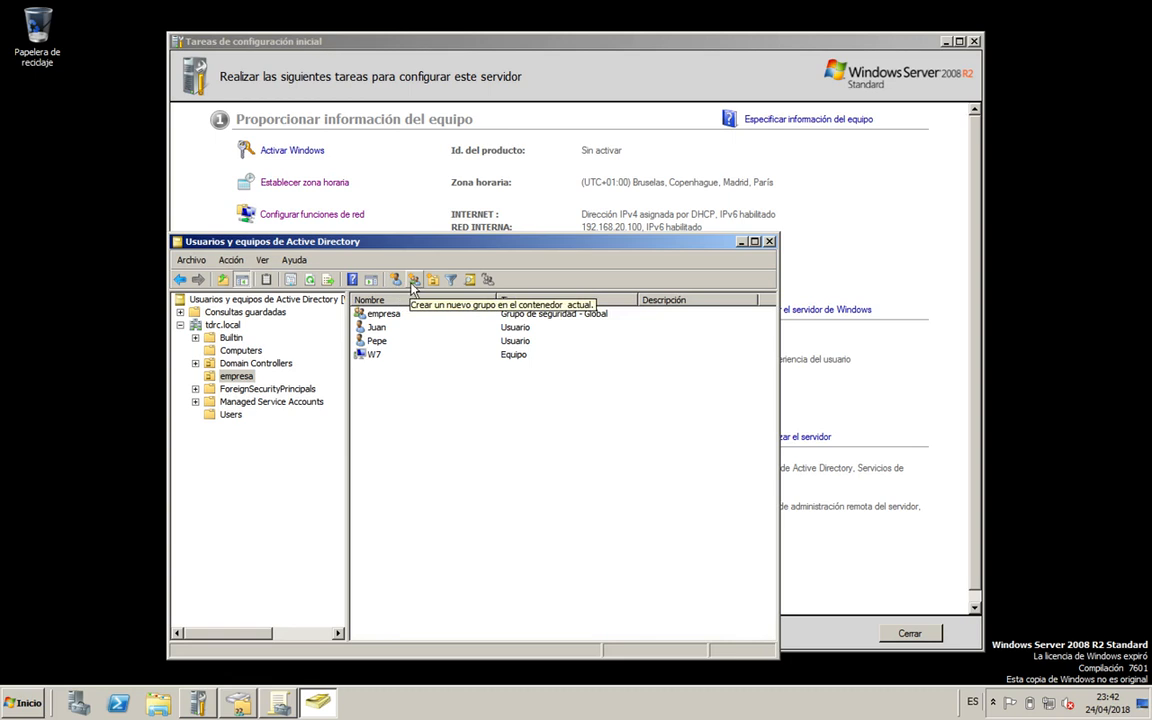
pyautogui.click(395, 281)
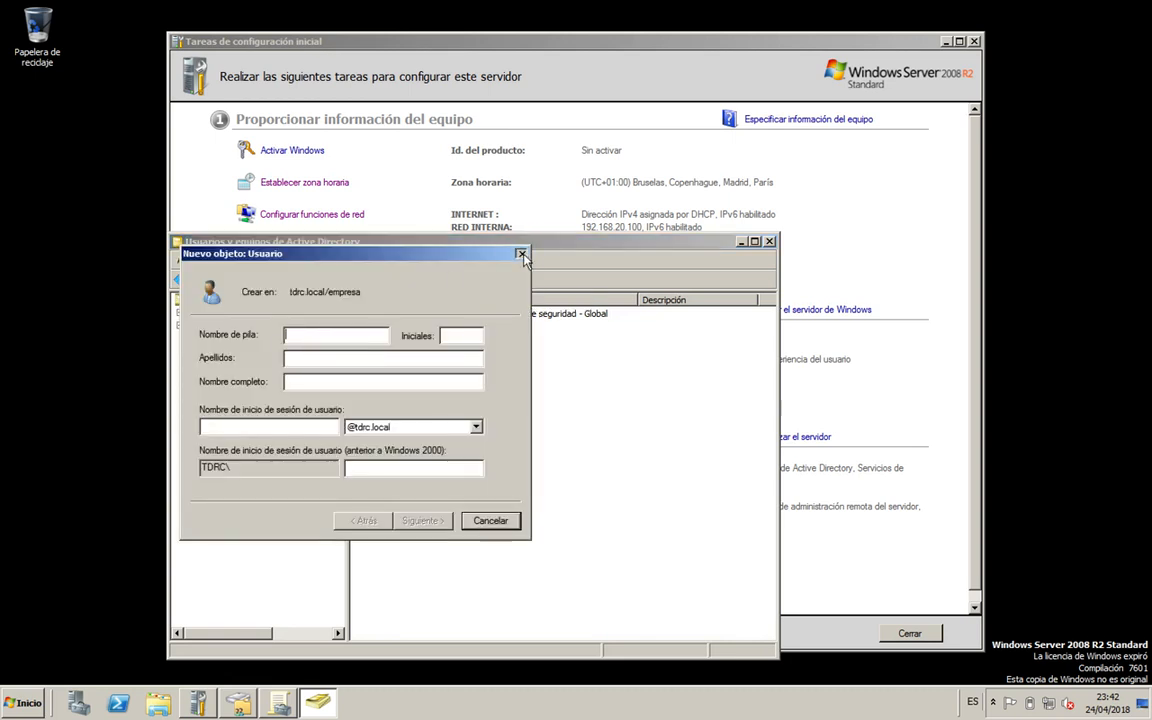
pyautogui.click(520, 254)
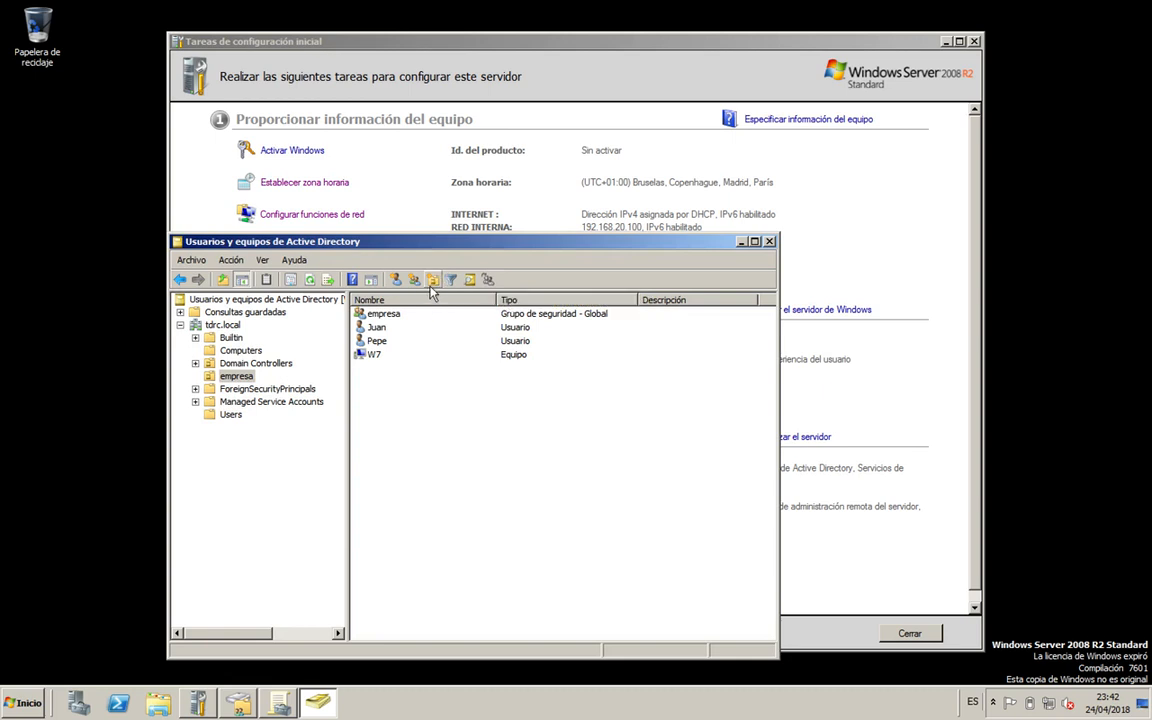
pyautogui.click(396, 280)
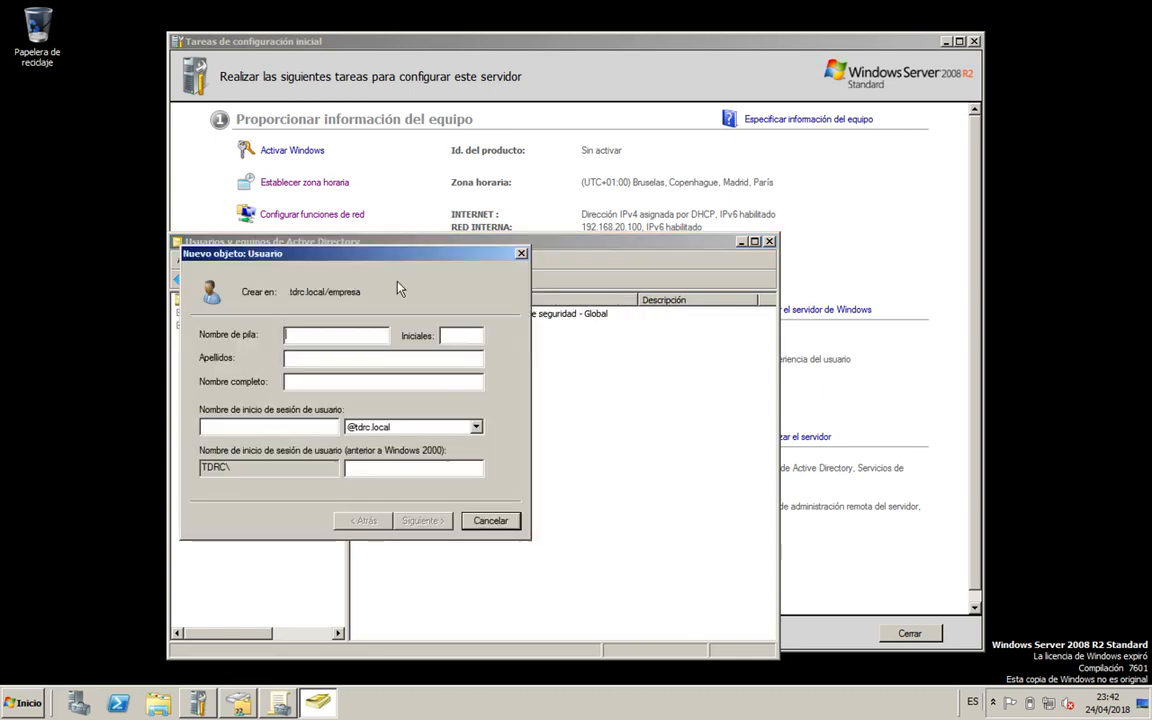
pyautogui.click(494, 521)
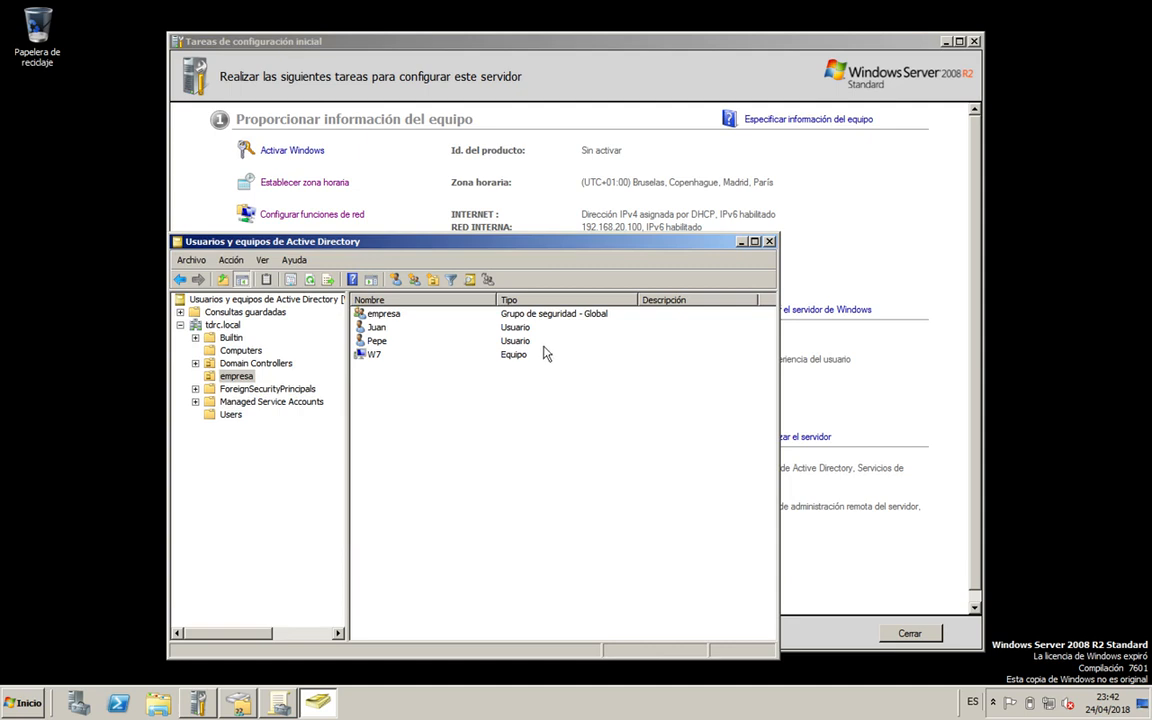
pyautogui.rightClick(406, 381)
pyautogui.moveTo(460, 437)
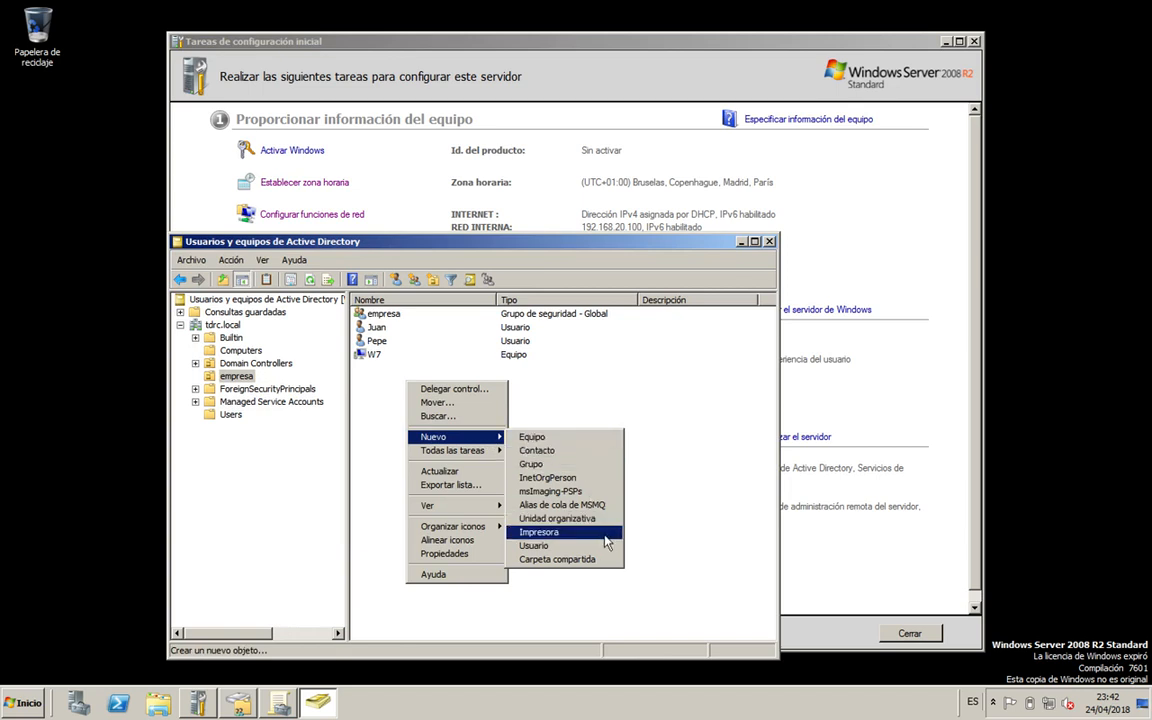
pyautogui.click(680, 447)
# Step: Single out the W7 computer, a user account and the empresa security group within the empresa unit
pyautogui.click(393, 356)
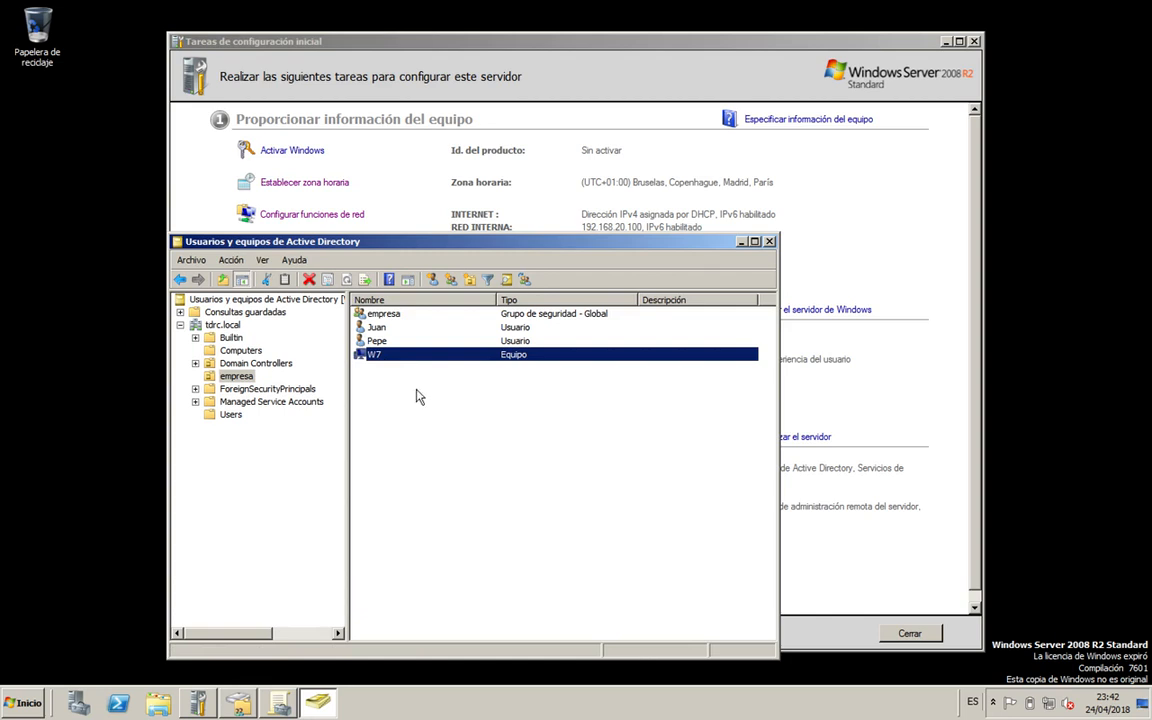
pyautogui.click(378, 327)
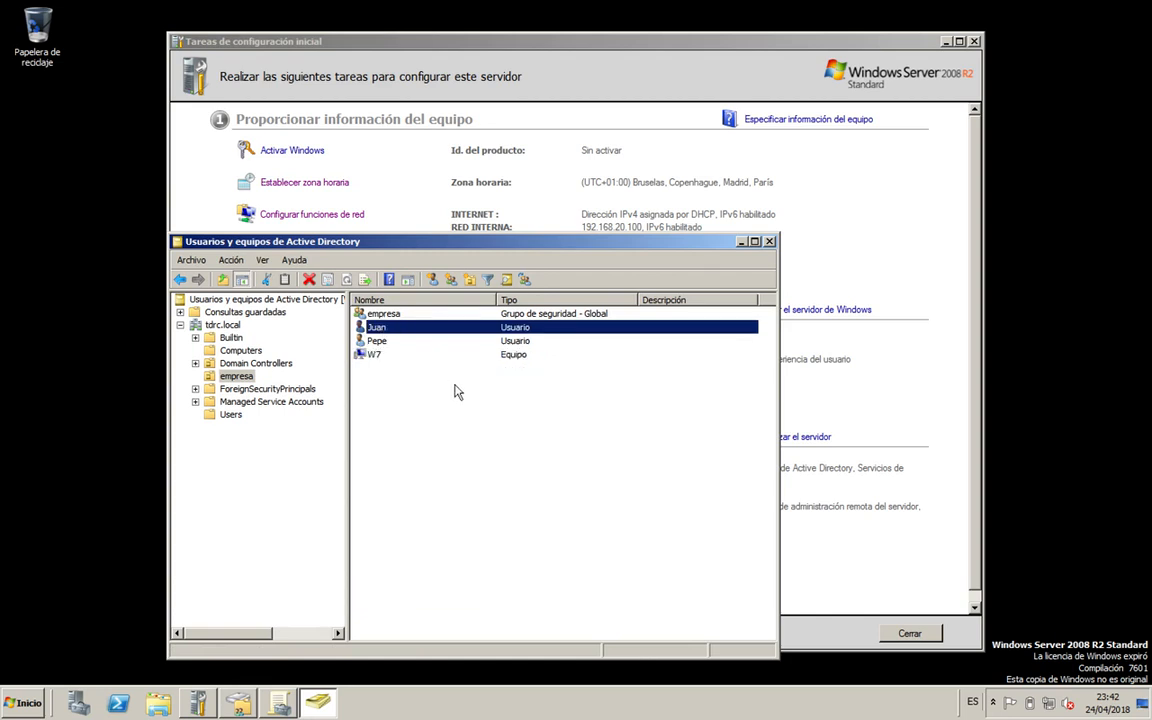
pyautogui.click(381, 315)
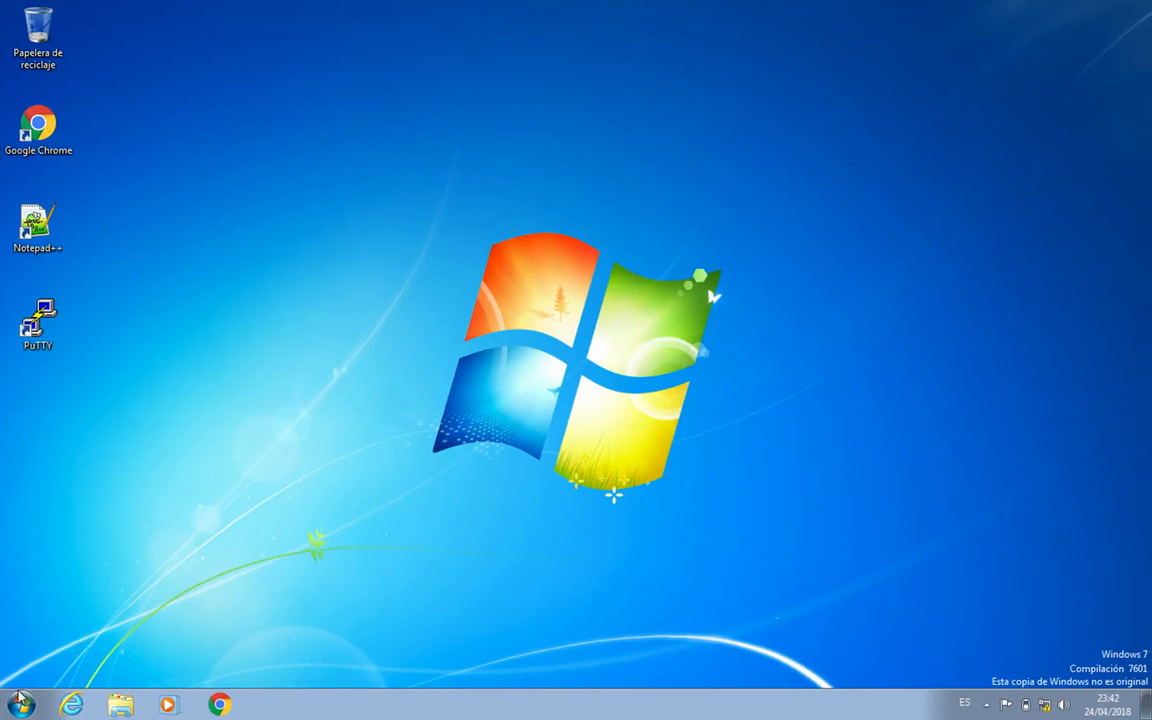
pyautogui.rightClick(305, 395)
pyautogui.click(296, 483)
pyautogui.click(21, 704)
pyautogui.write('cmd')
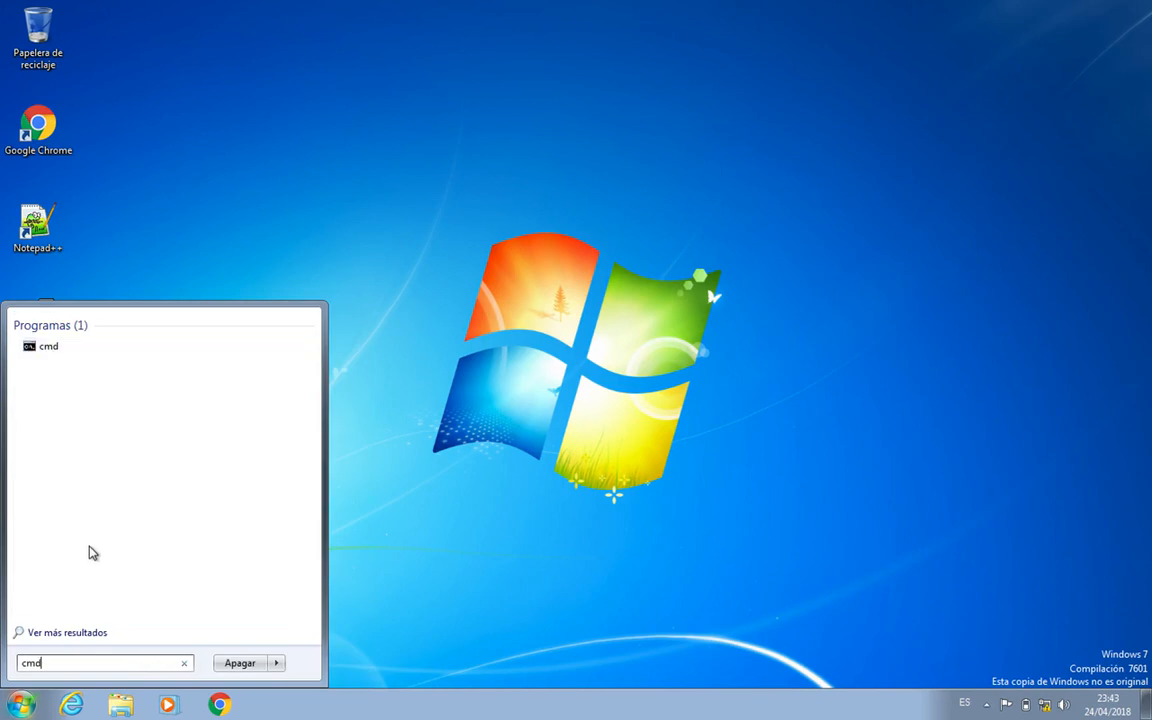
pyautogui.click(57, 349)
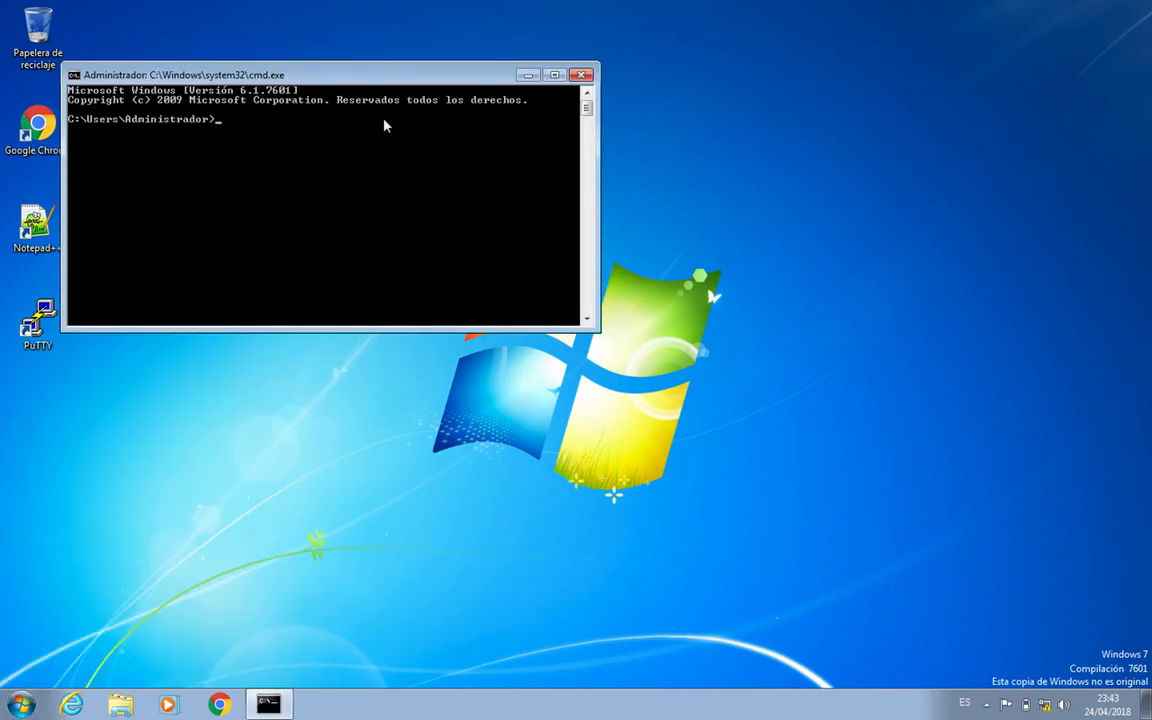
pyautogui.click(581, 75)
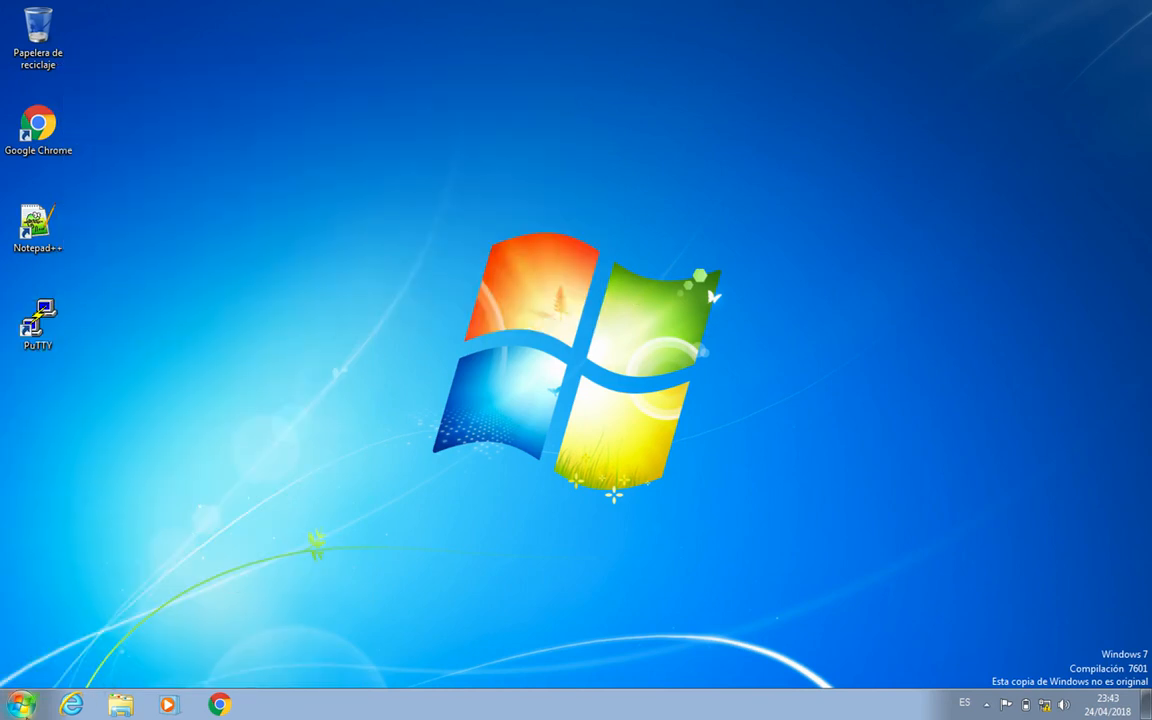
# Step: Open the Windows 7 client's system information and view its advanced system properties without changing anything
pyautogui.click(21, 704)
pyautogui.click(700, 511)
pyautogui.click(24, 704)
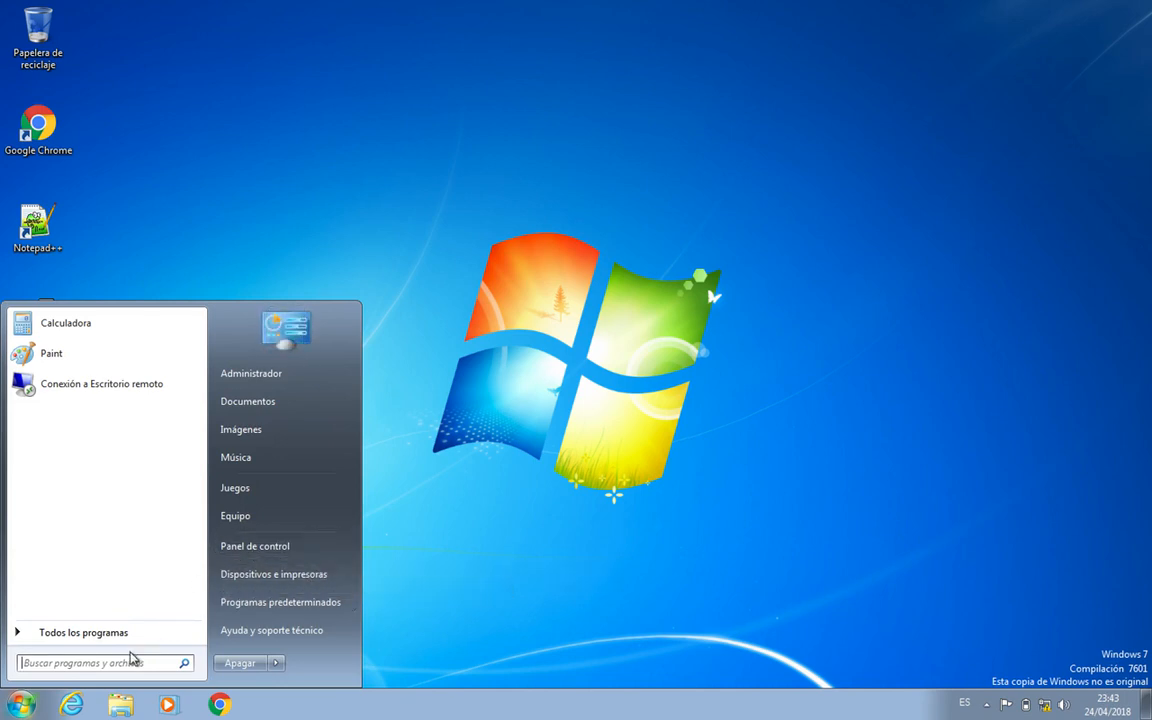
pyautogui.write('sistema')
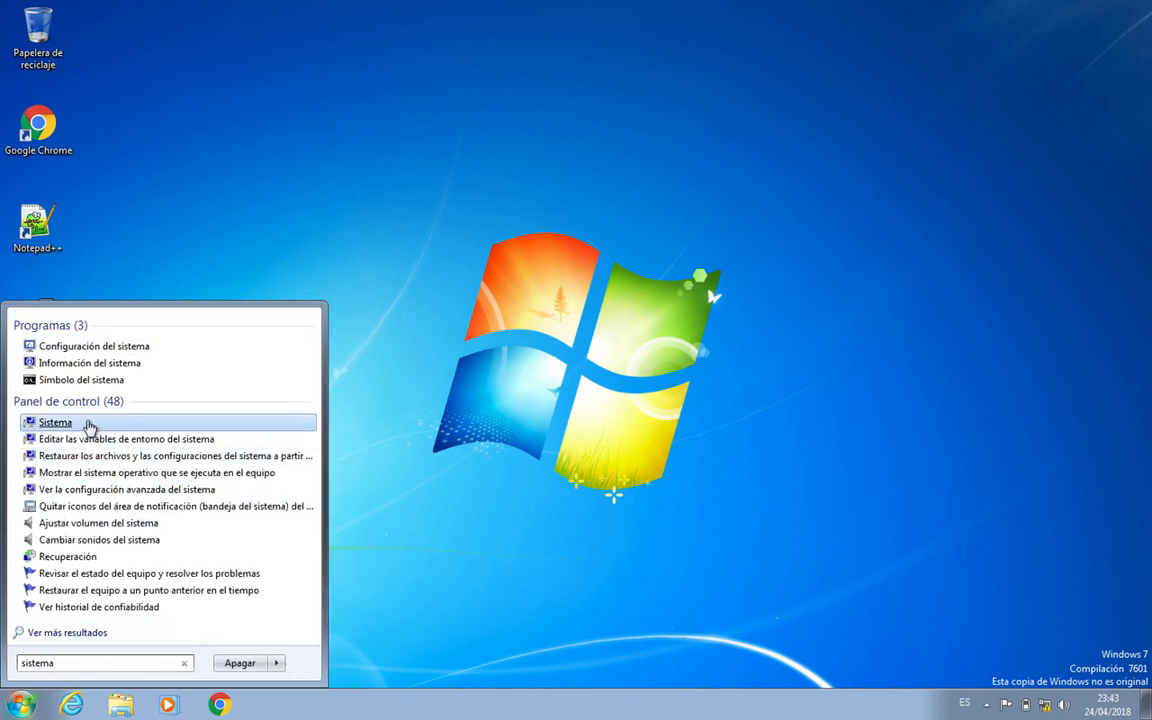
pyautogui.click(87, 425)
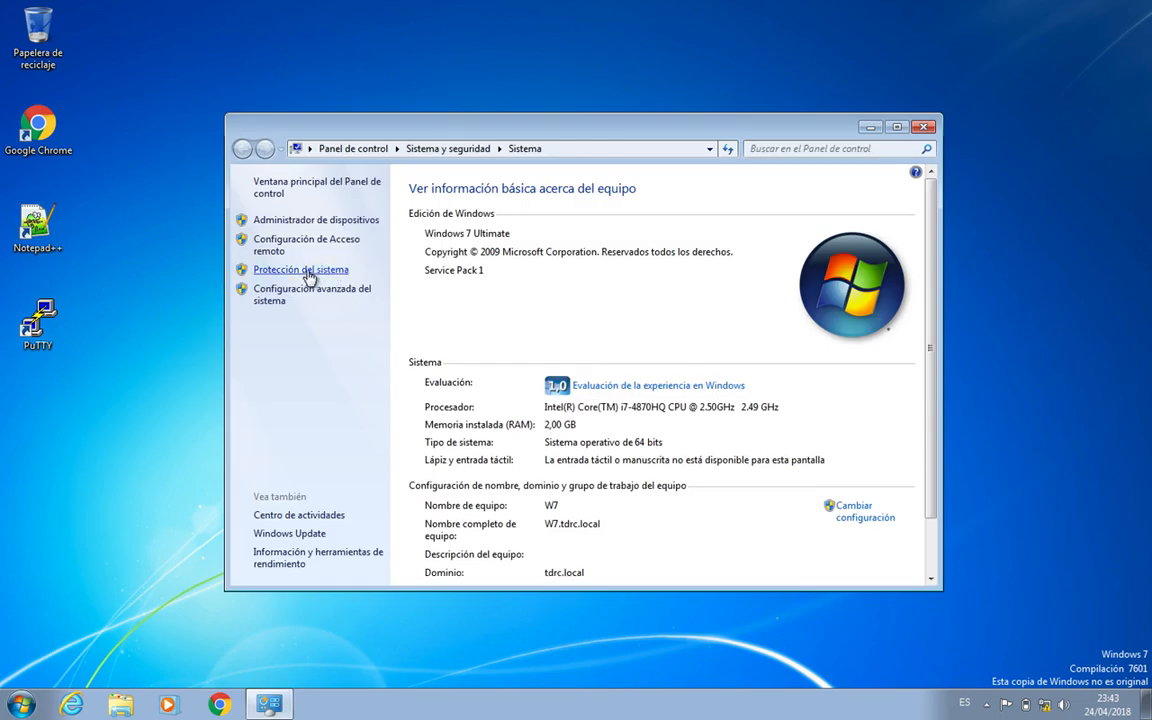
pyautogui.click(314, 290)
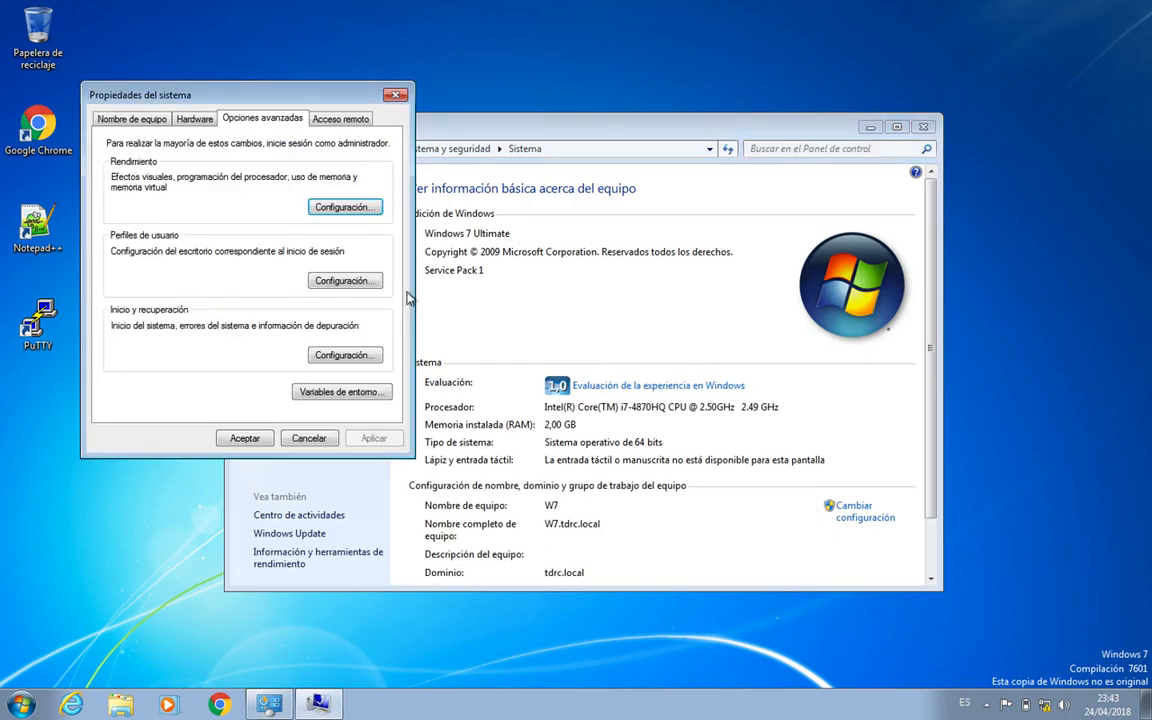
pyautogui.click(395, 94)
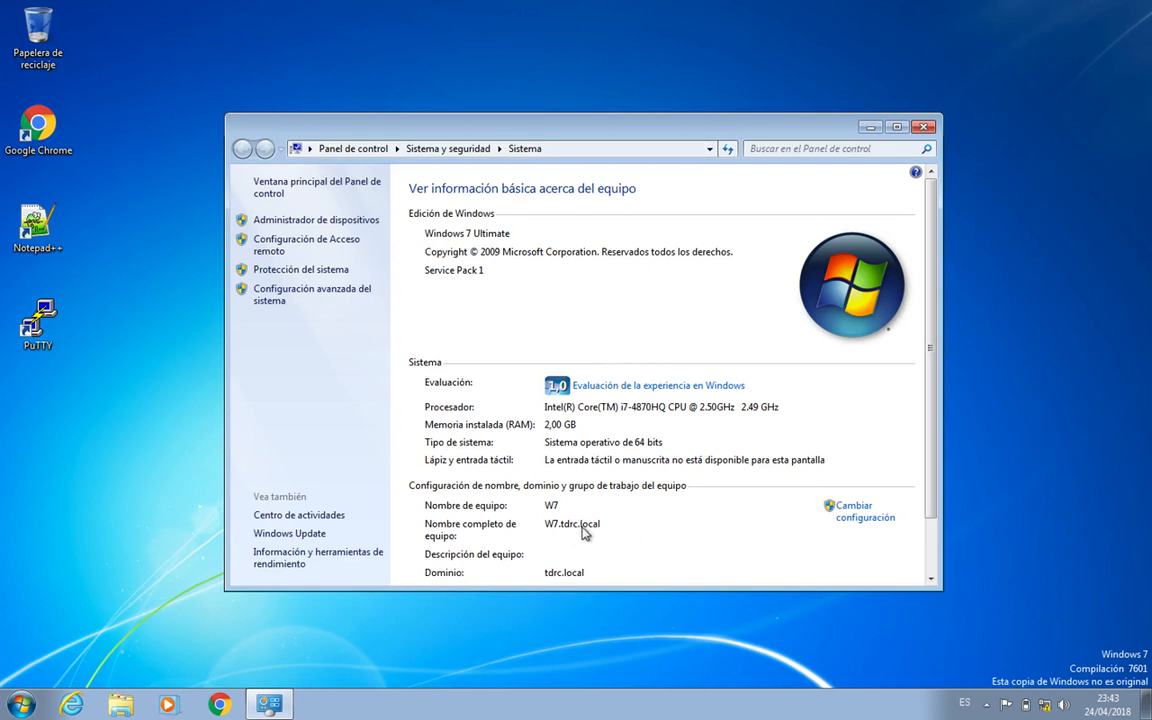
# Step: Open the client's computer name and domain change settings and highlight its tdrc.local domain membership
pyautogui.click(848, 508)
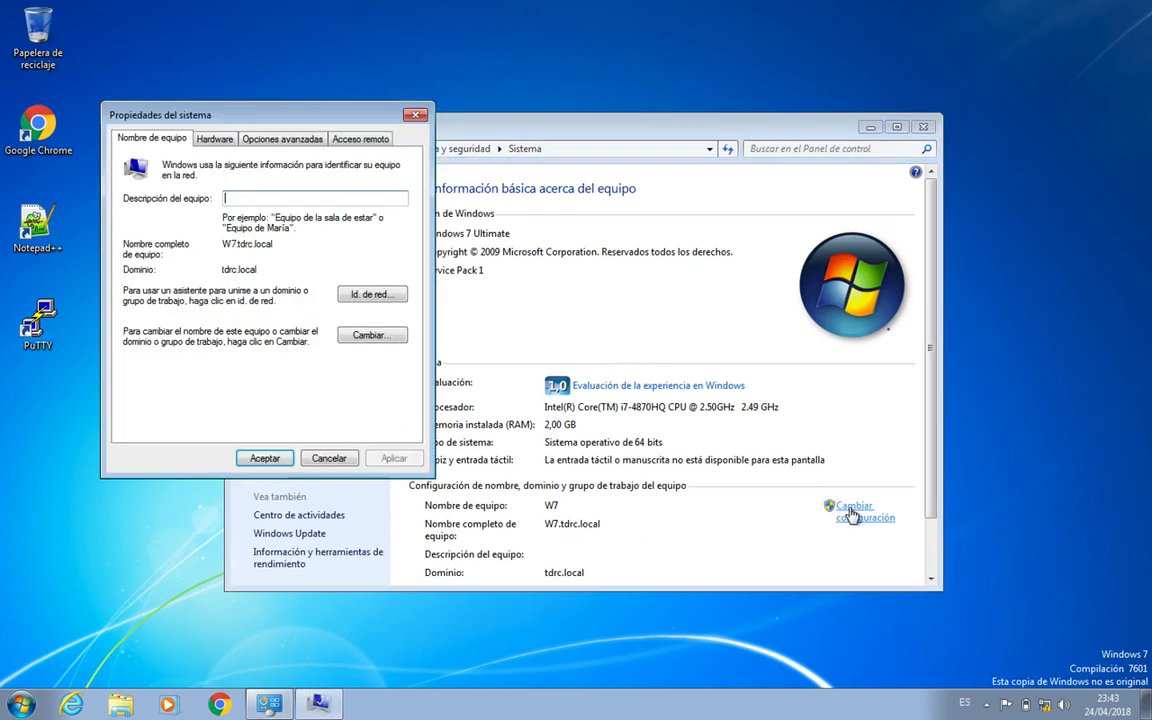
pyautogui.click(369, 337)
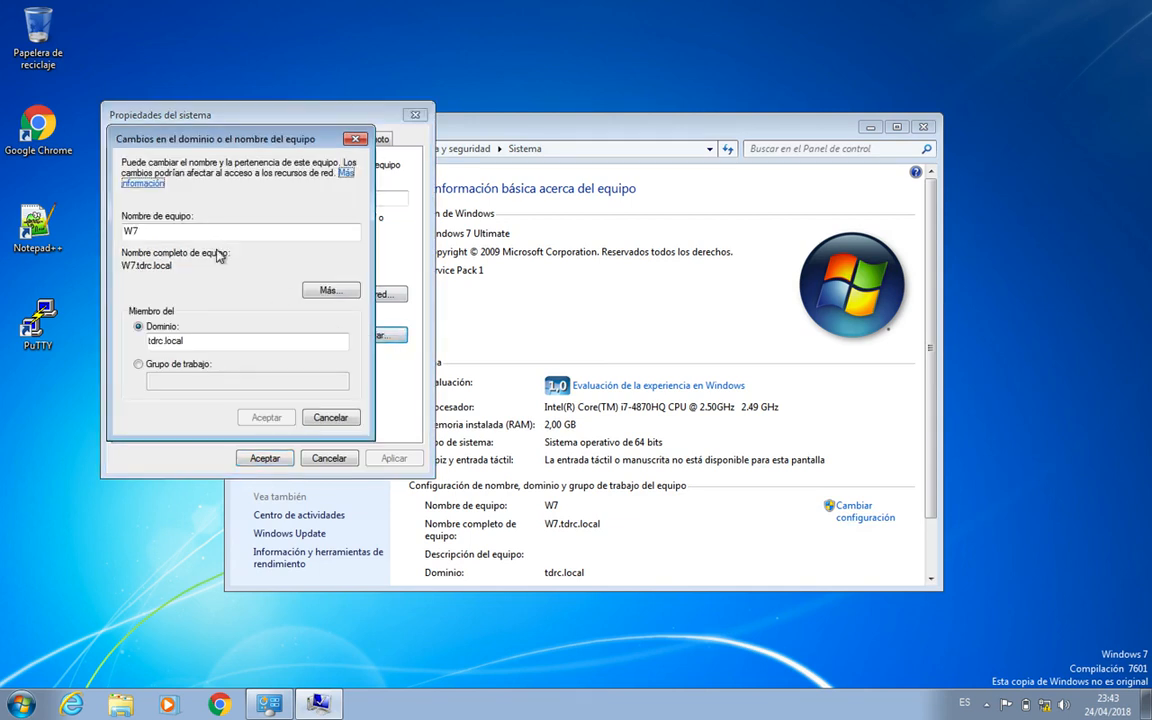
pyautogui.moveTo(195, 339)
pyautogui.mouseDown()
pyautogui.moveTo(148, 341)
pyautogui.moveTo(186, 342)
pyautogui.mouseUp()
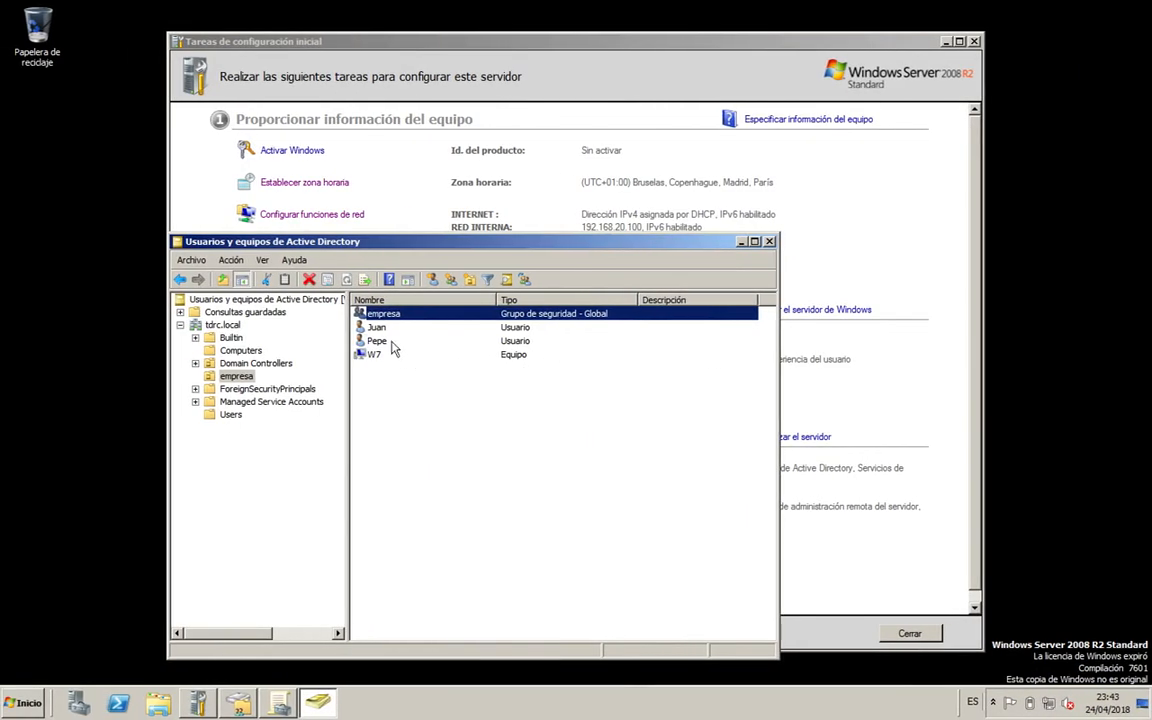
# Step: On the server, single out the two user accounts in the empresa organizational unit
pyautogui.click(390, 341)
pyautogui.click(385, 328)
pyautogui.click(388, 341)
pyautogui.click(385, 328)
pyautogui.click(390, 341)
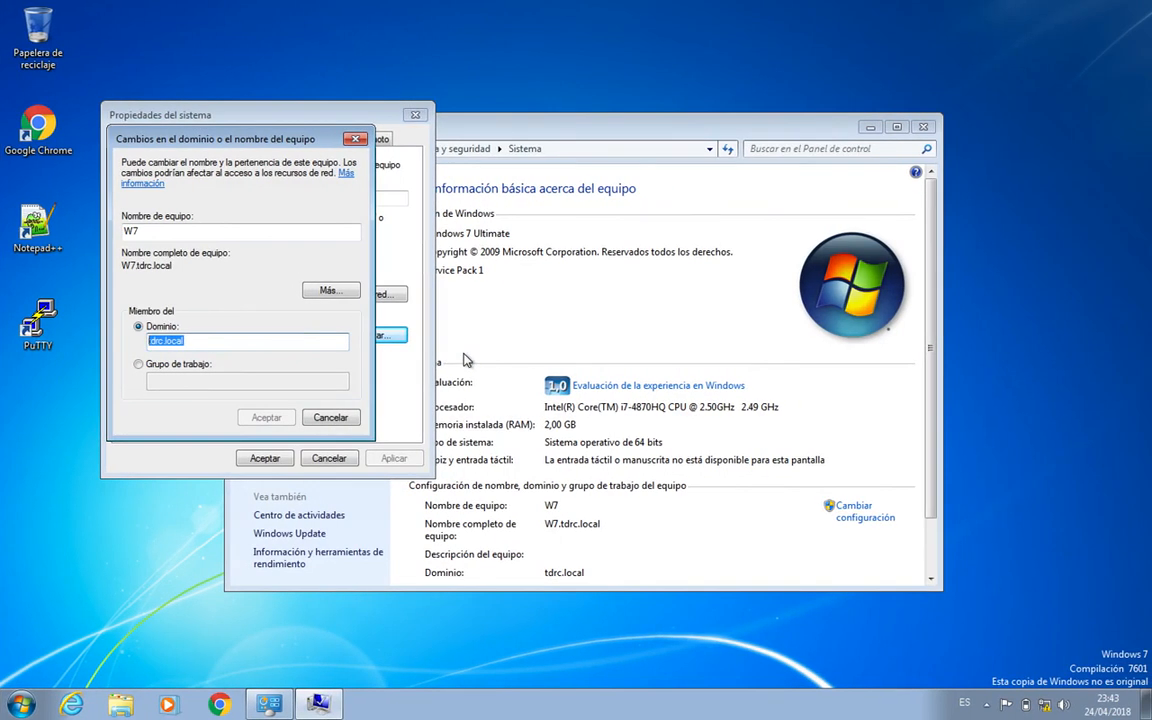
# Step: On the Windows 7 client, cancel the domain and system property dialogs and close the system information window
pyautogui.click(330, 417)
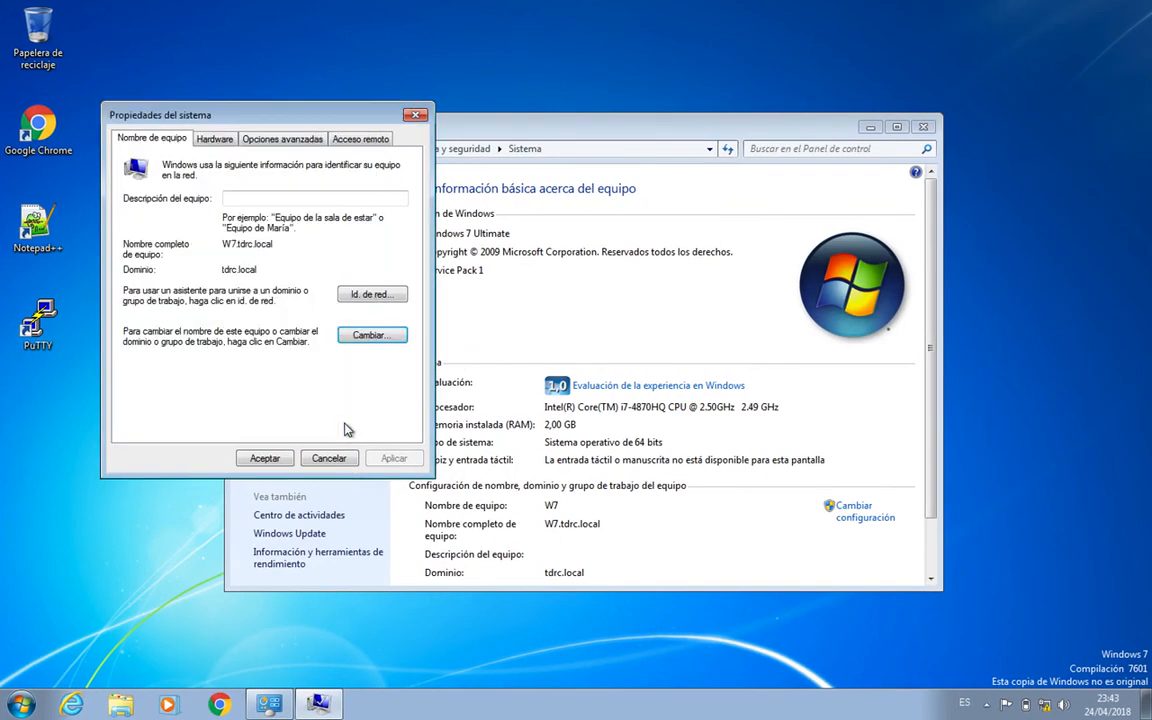
pyautogui.click(335, 458)
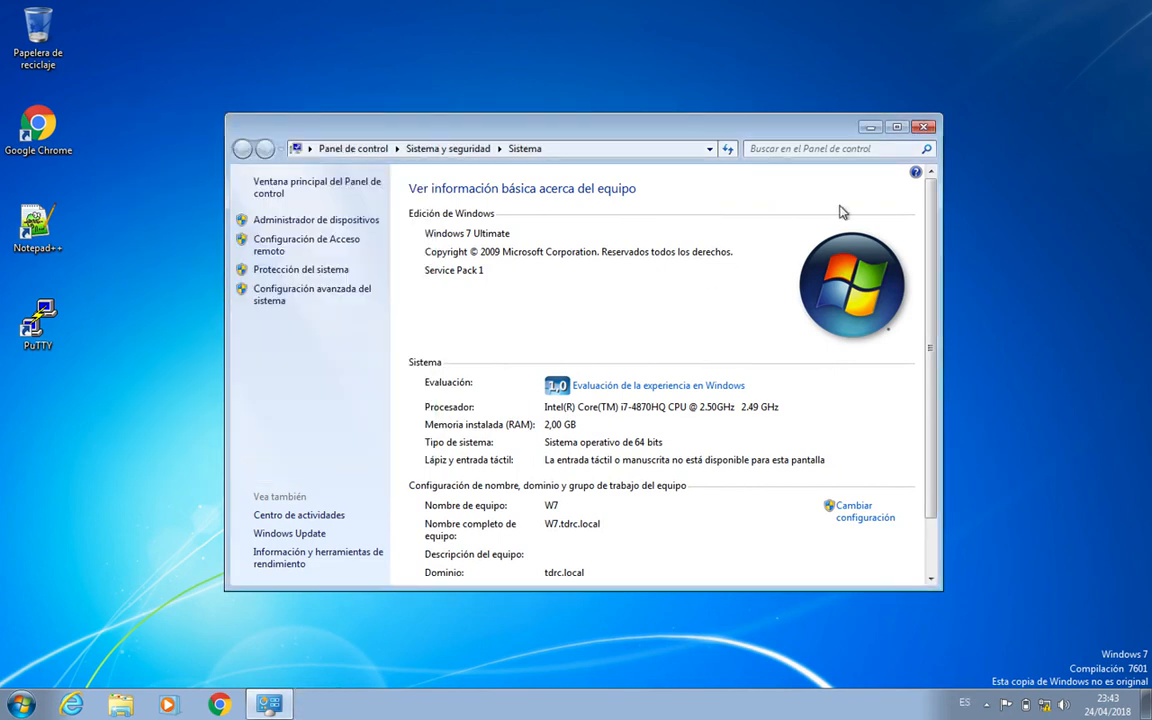
pyautogui.click(925, 129)
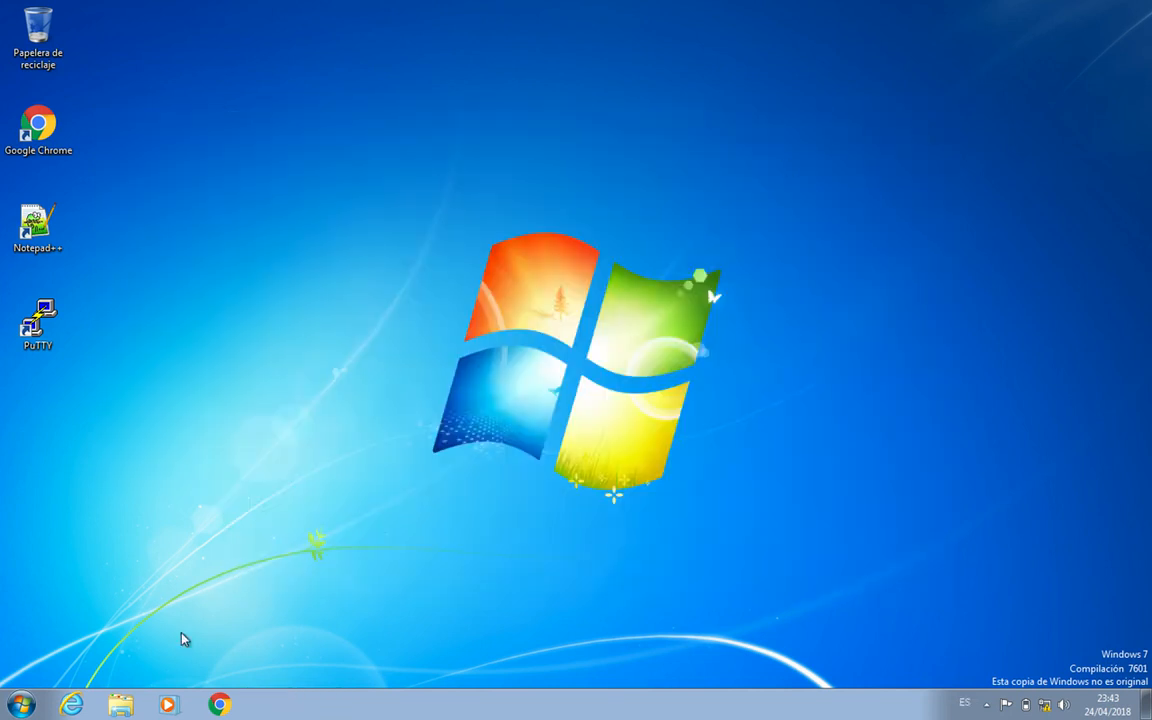
# Step: Log off the Administrador session on the Windows 7 client and bring up its sign-in prompt
pyautogui.click(21, 704)
pyautogui.click(276, 663)
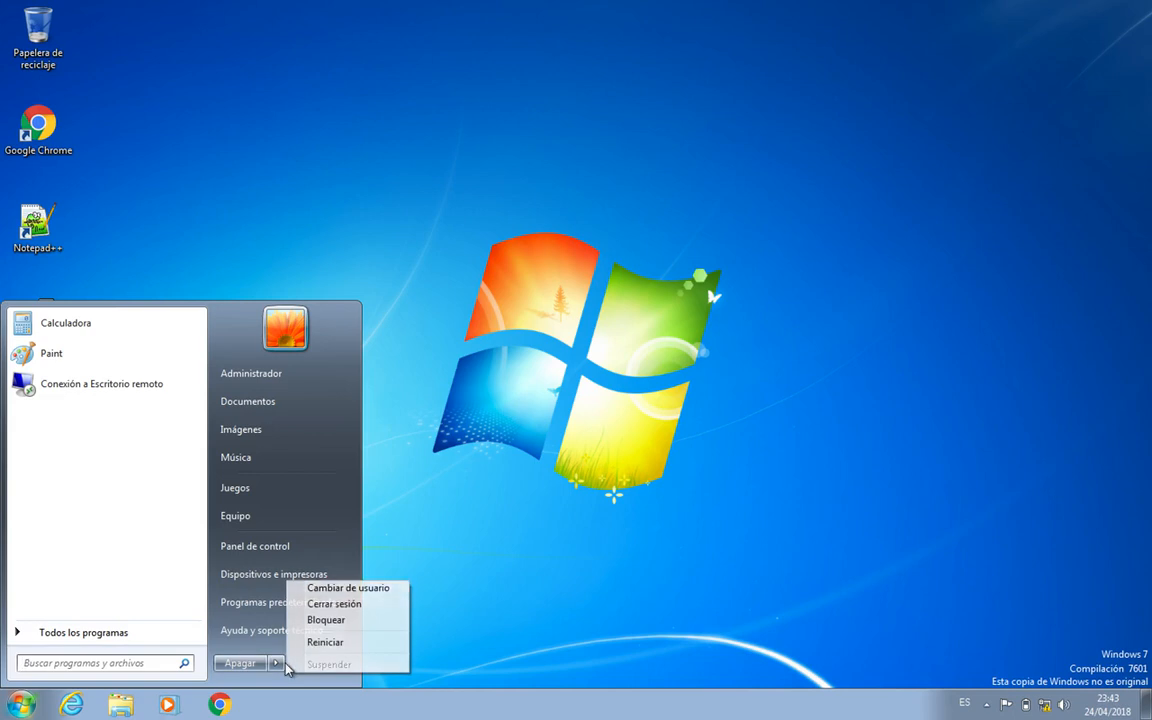
pyautogui.click(331, 604)
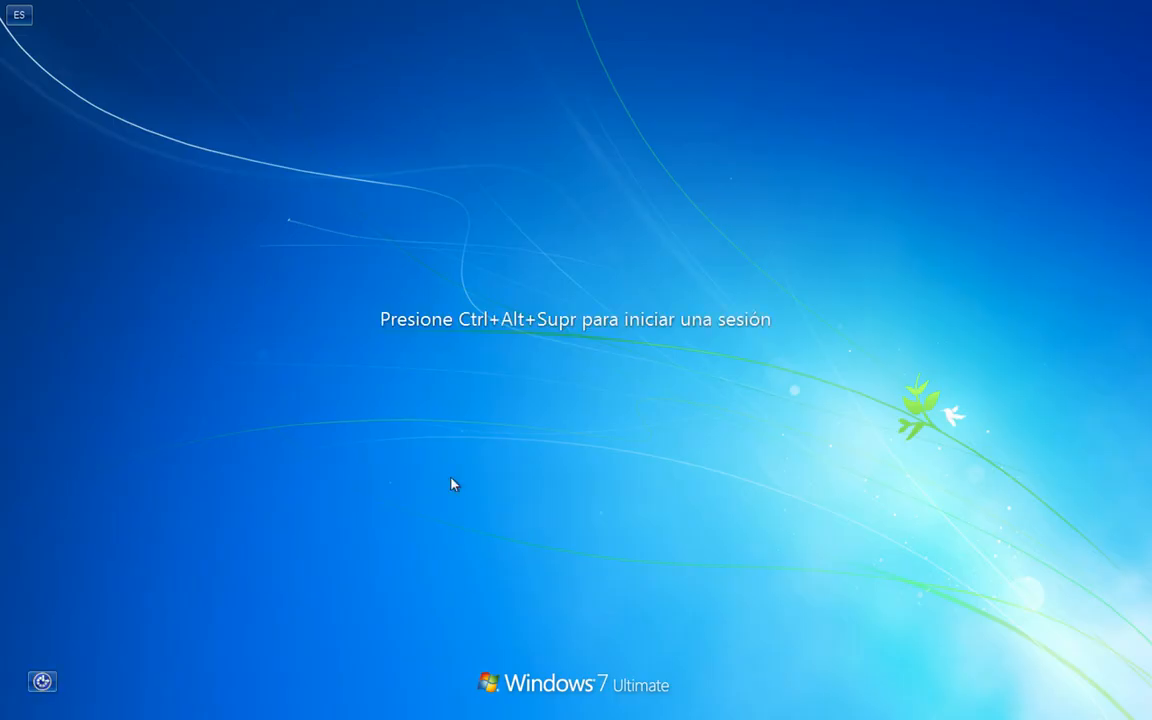
pyautogui.click(248, 8)
pyautogui.moveTo(280, 28)
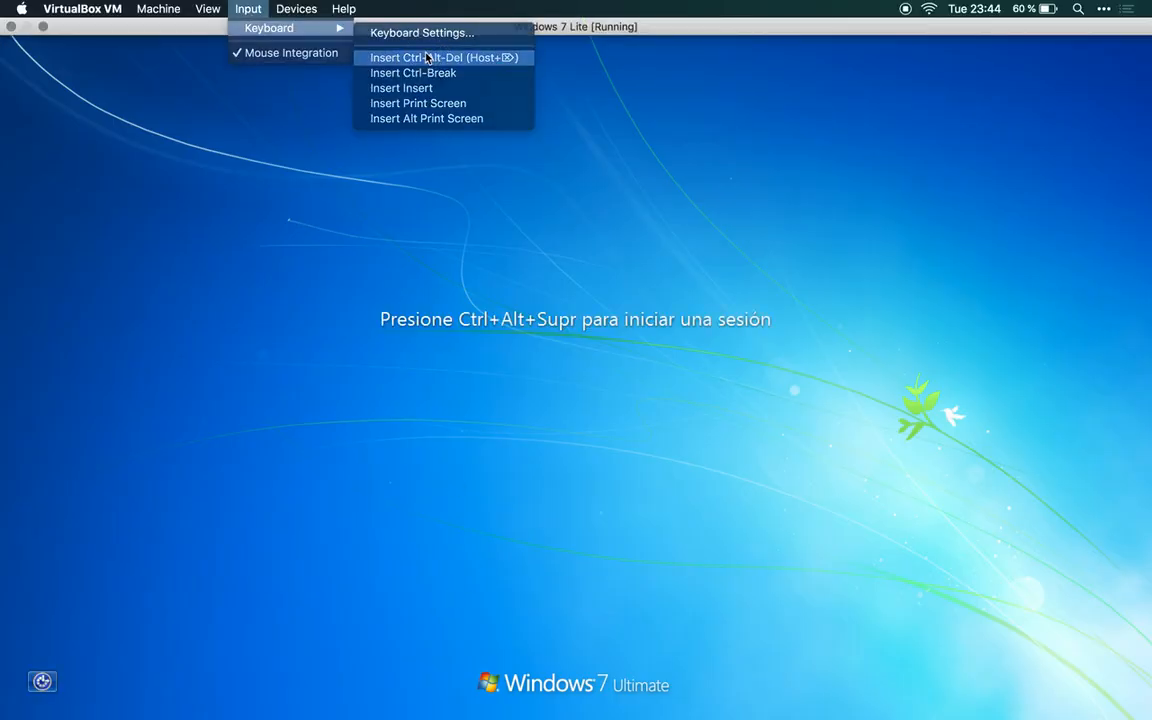
pyautogui.click(400, 57)
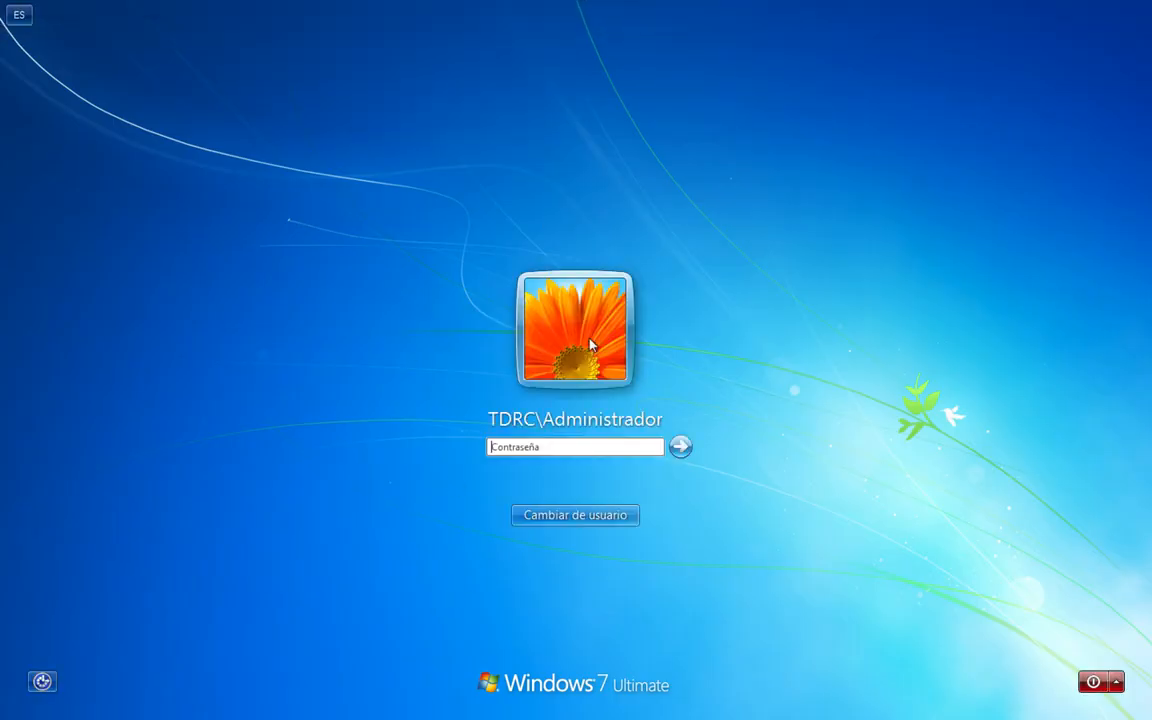
# Step: Choose to sign in as another user and enter the user name TDRC\Trabajador
pyautogui.click(568, 515)
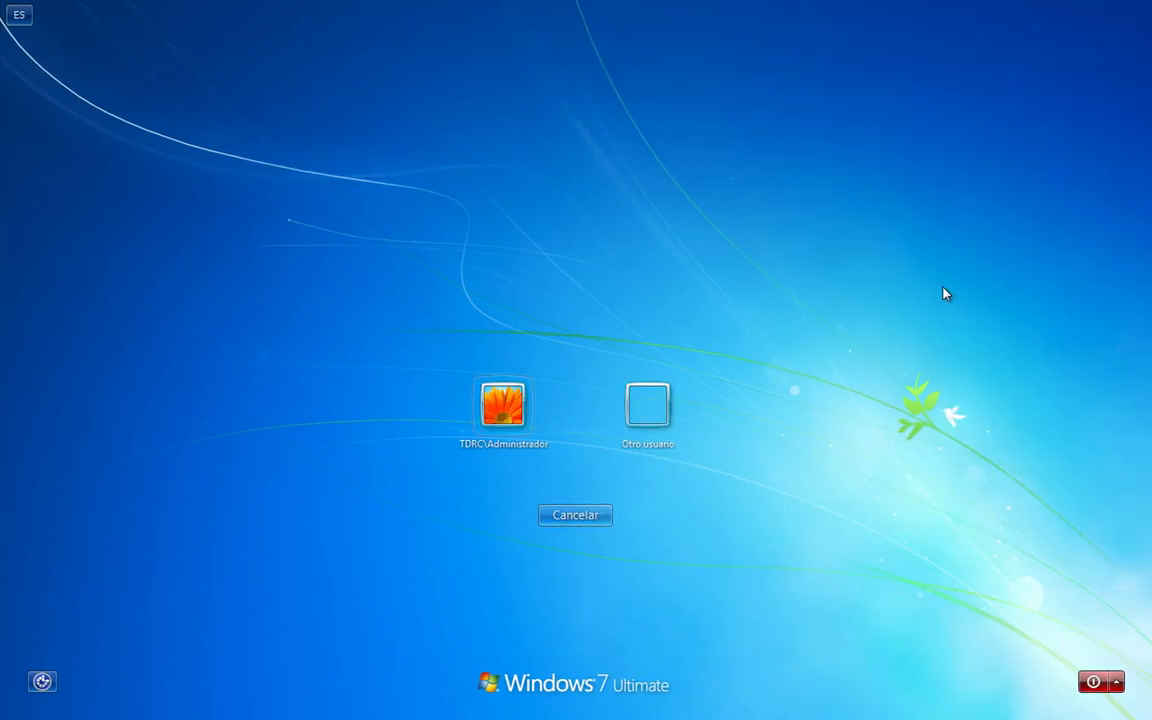
pyautogui.click(642, 412)
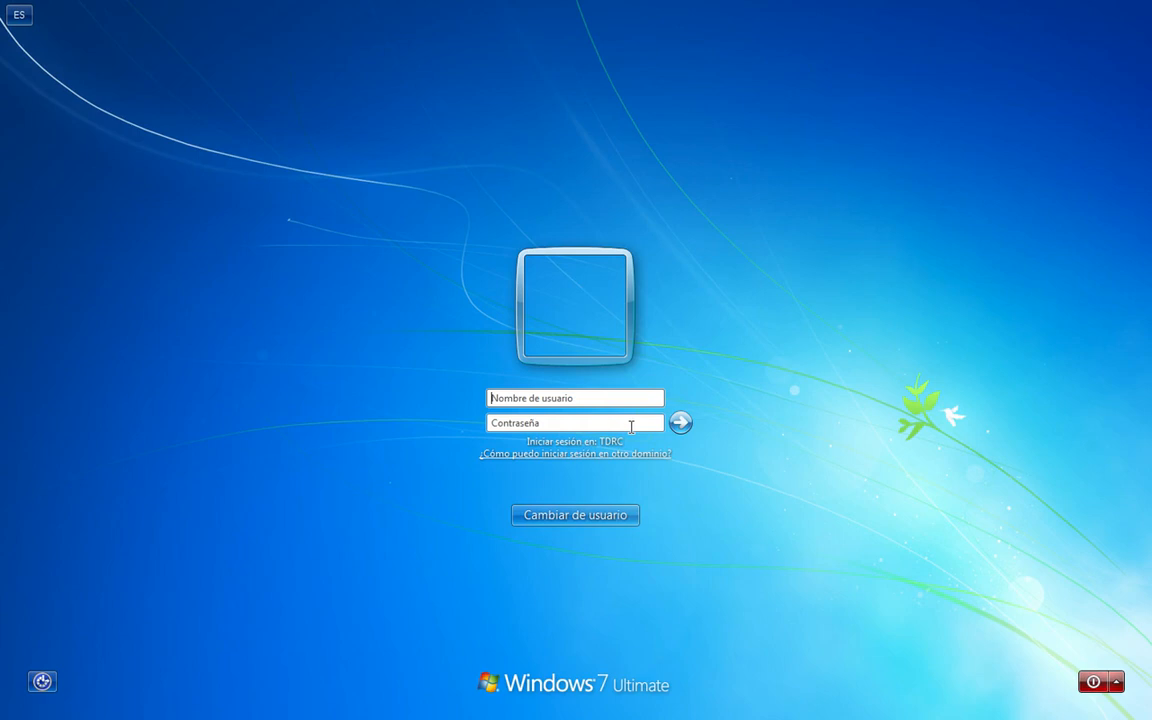
pyautogui.click(573, 400)
pyautogui.write('TDRE')
pyautogui.press('BackSpace')
pyautogui.press('BackSpace')
pyautogui.write('RC\\')
pyautogui.write('D')
pyautogui.write('irector')
pyautogui.press('BackSpace')
pyautogui.press('BackSpace')
pyautogui.press('BackSpace')
pyautogui.press('BackSpace')
pyautogui.press('BackSpace')
pyautogui.press('BackSpace')
pyautogui.press('BackSpace')
pyautogui.press('BackSpace')
pyautogui.press('BackSpace')
pyautogui.write('TrTrabajador')
# Step: Enter the account password to sign in to the client and postpone the Windows activation
pyautogui.press('Tab')
pyautogui.press('BackSpace')
pyautogui.press('BackSpace')
pyautogui.write('•••')
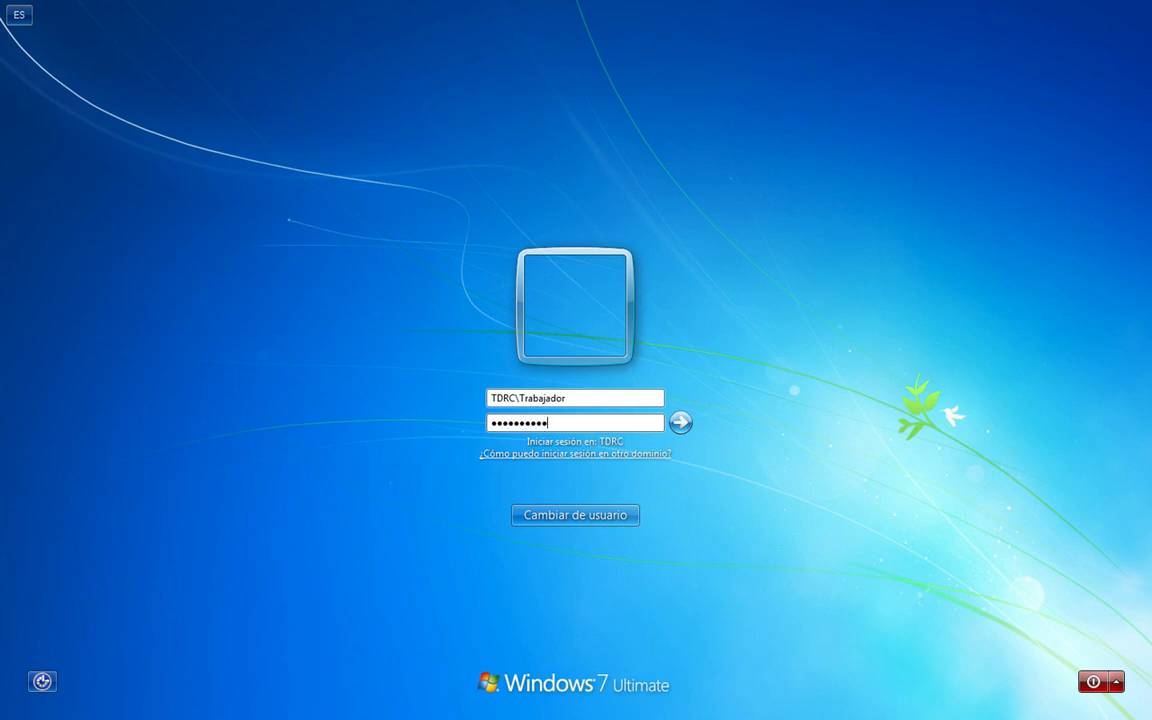
pyautogui.press('Return')
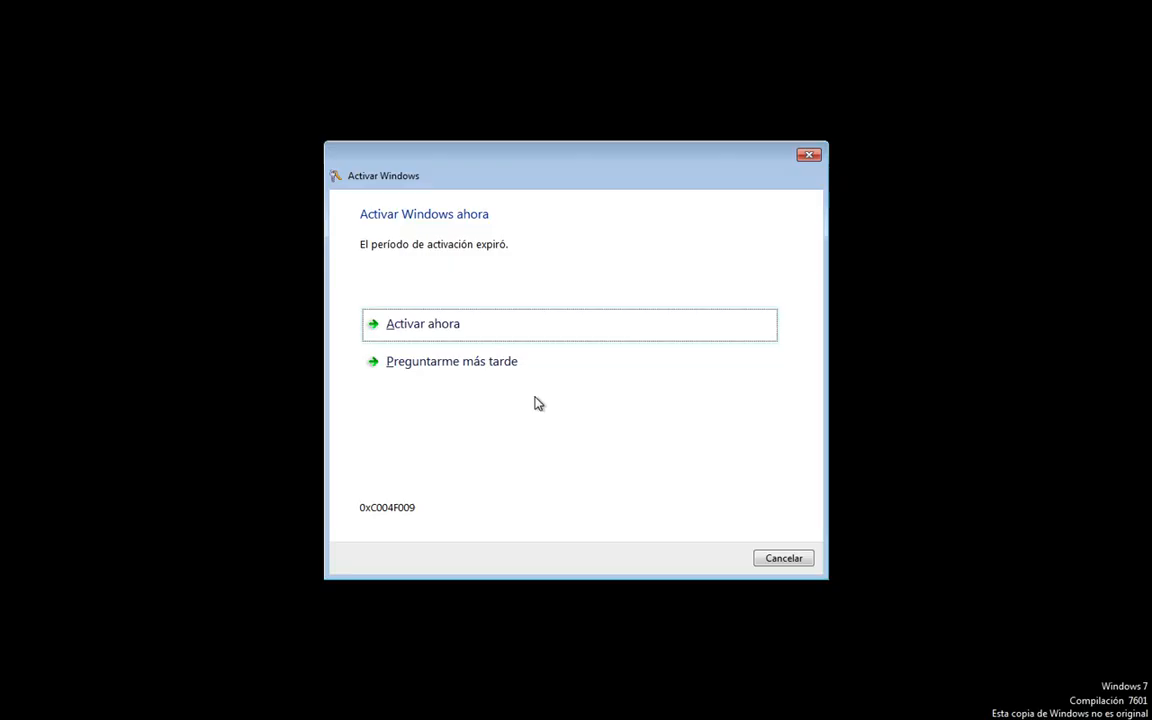
pyautogui.click(535, 370)
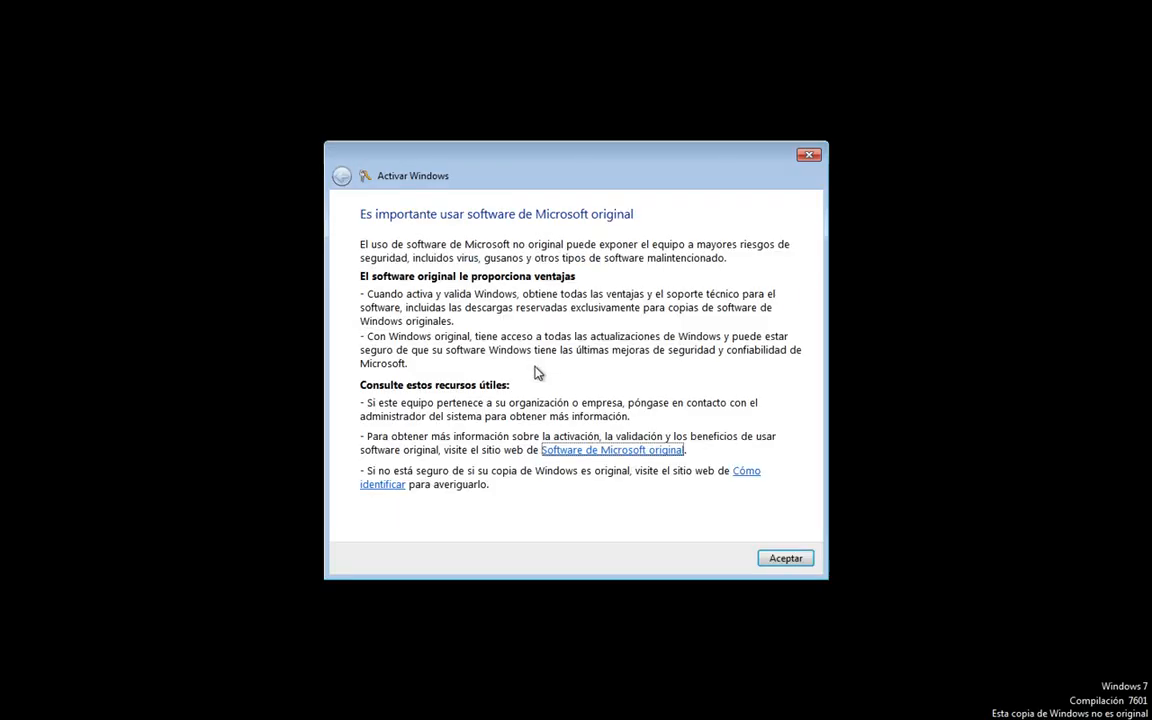
pyautogui.click(807, 556)
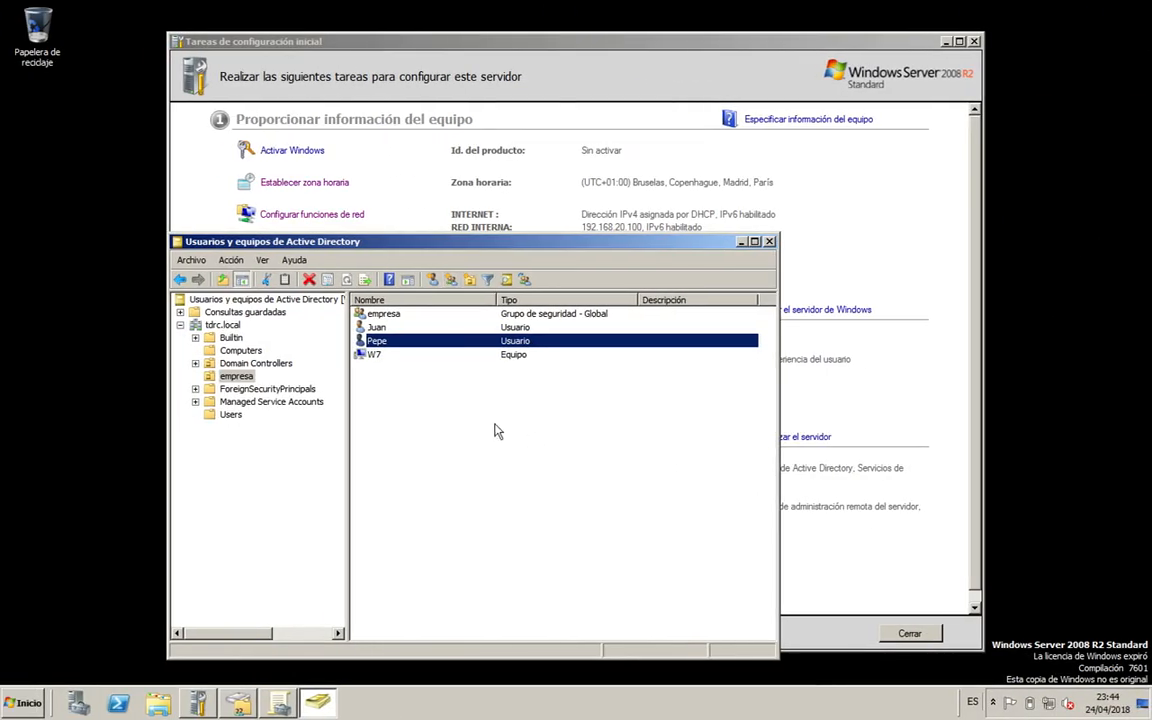
# Step: On the server, switch to Group Policy Management and view the scope of the Restricciones GPO linked to empresa
pyautogui.click(281, 705)
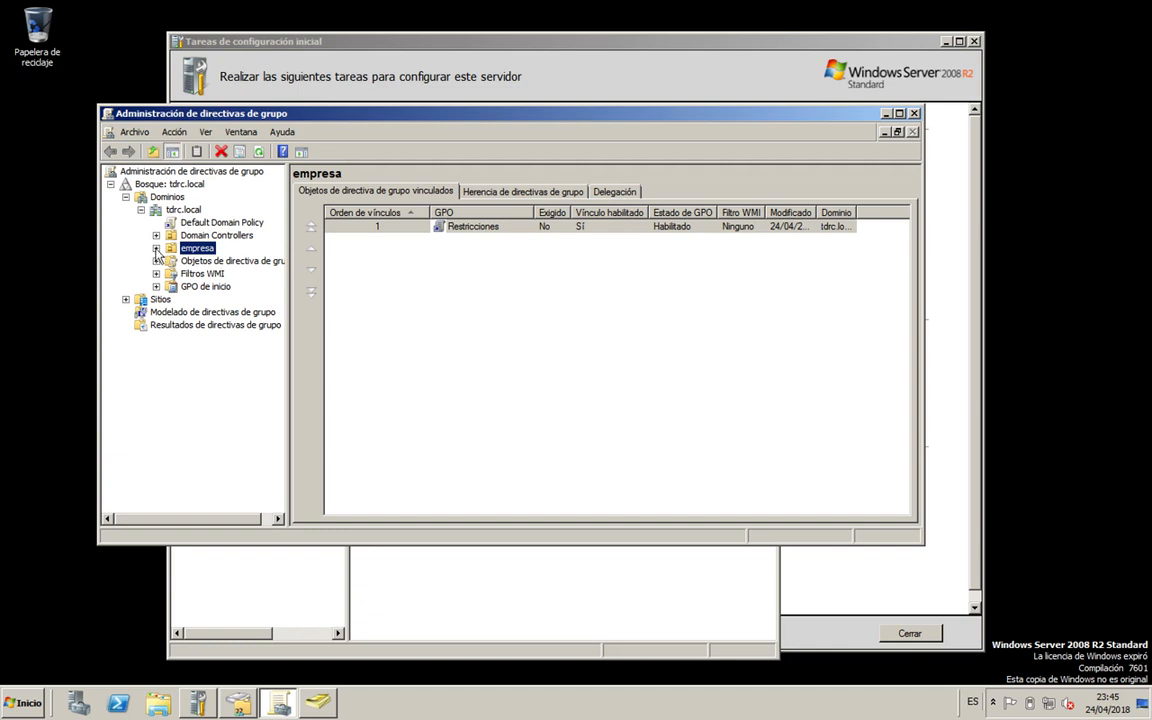
pyautogui.click(423, 254)
pyautogui.click(445, 258)
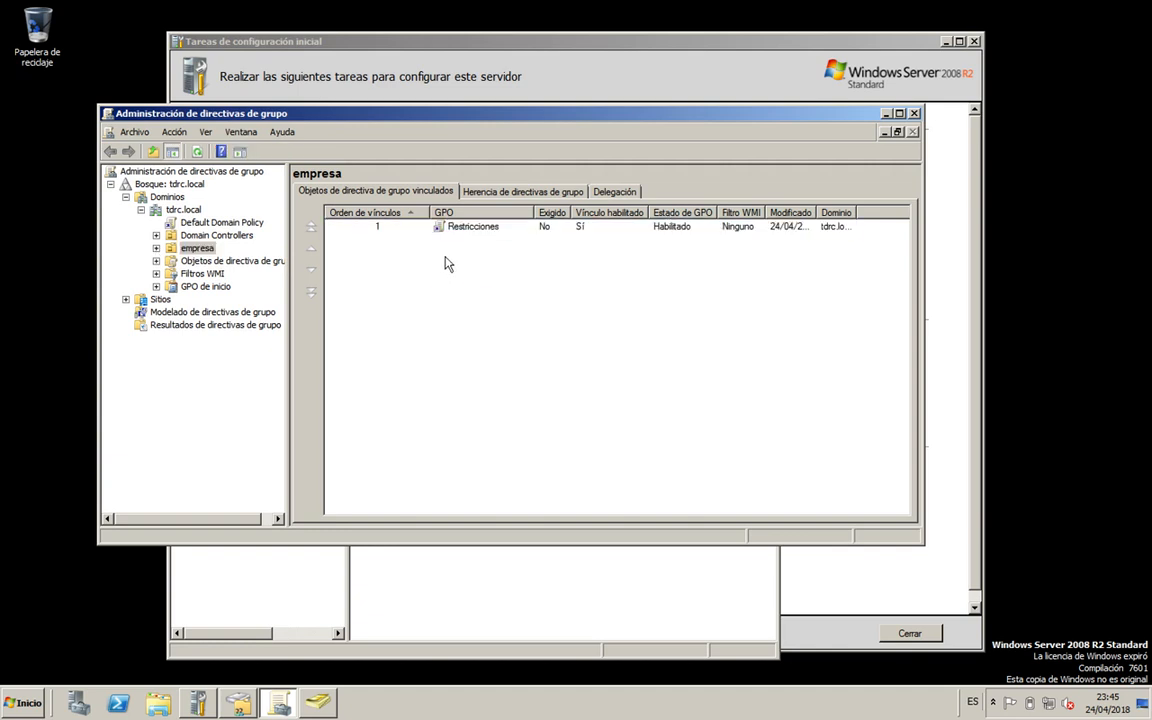
pyautogui.doubleClick(466, 227)
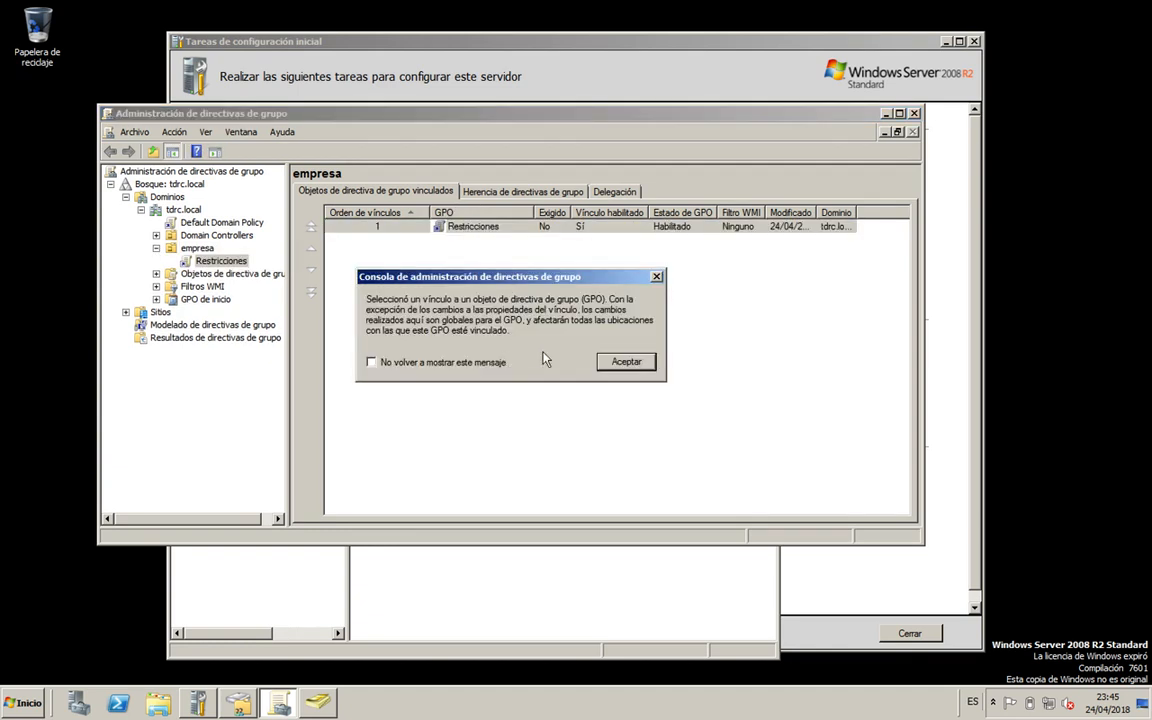
pyautogui.click(626, 362)
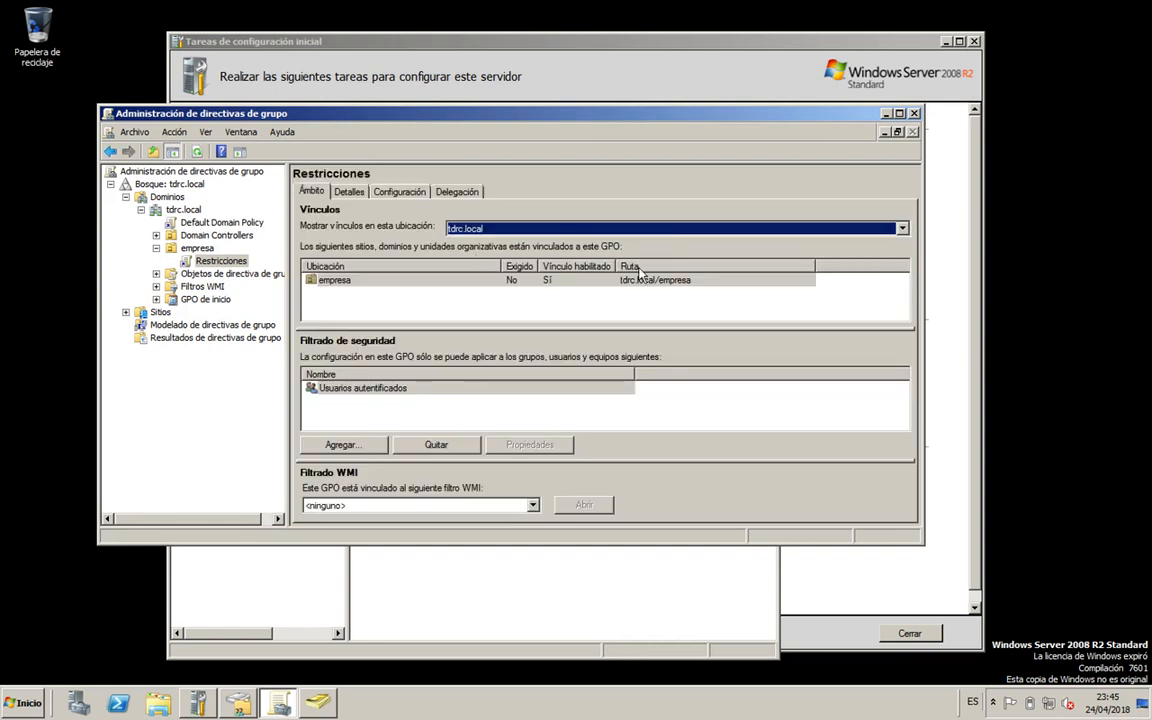
pyautogui.click(211, 262)
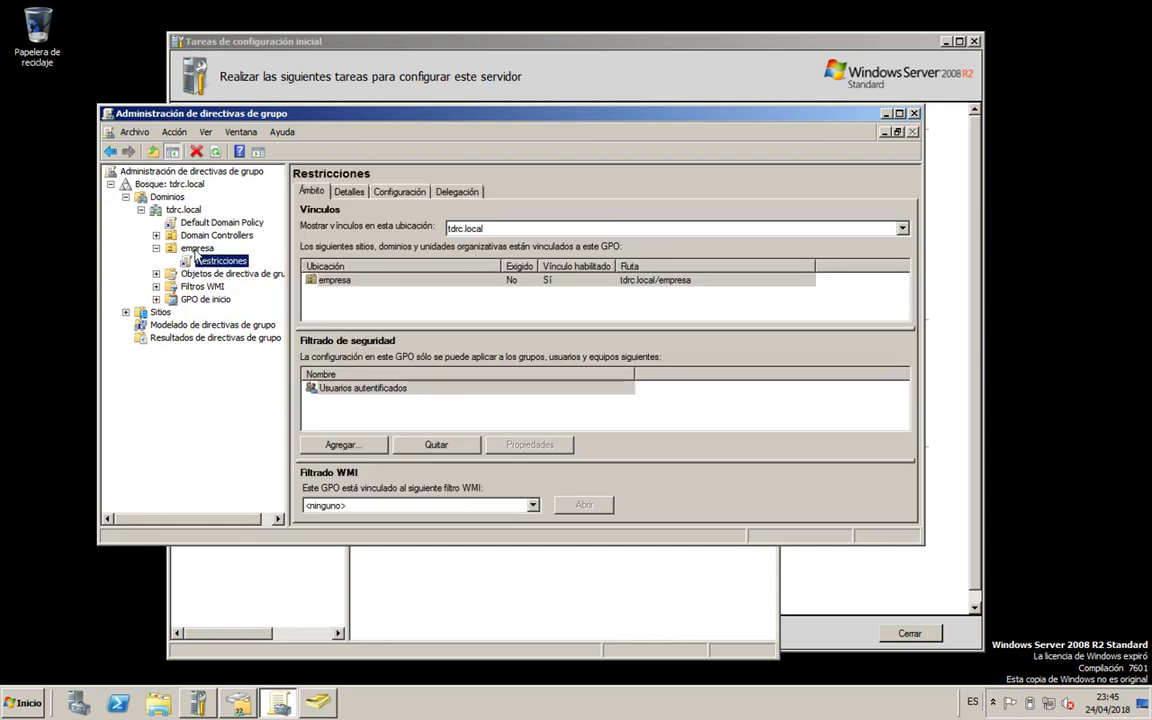
# Step: Open the Restricciones GPO linked to the empresa unit in the policy editor and reposition the editor window
pyautogui.click(195, 250)
pyautogui.rightClick(428, 226)
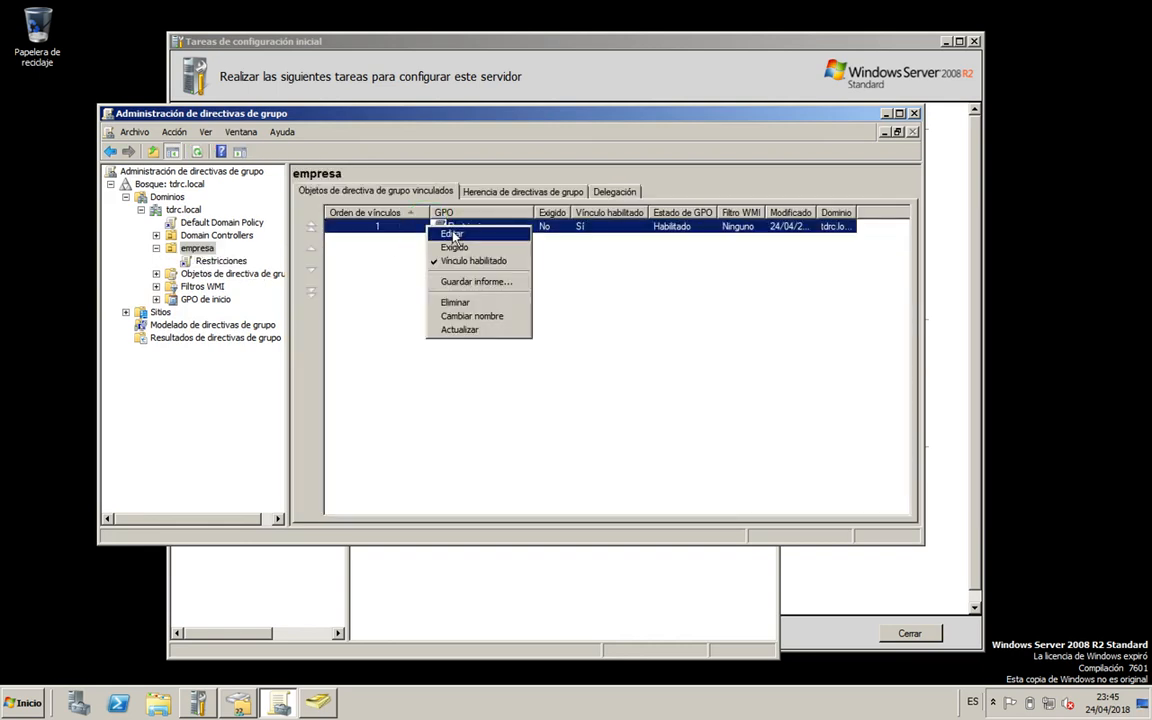
pyautogui.click(453, 236)
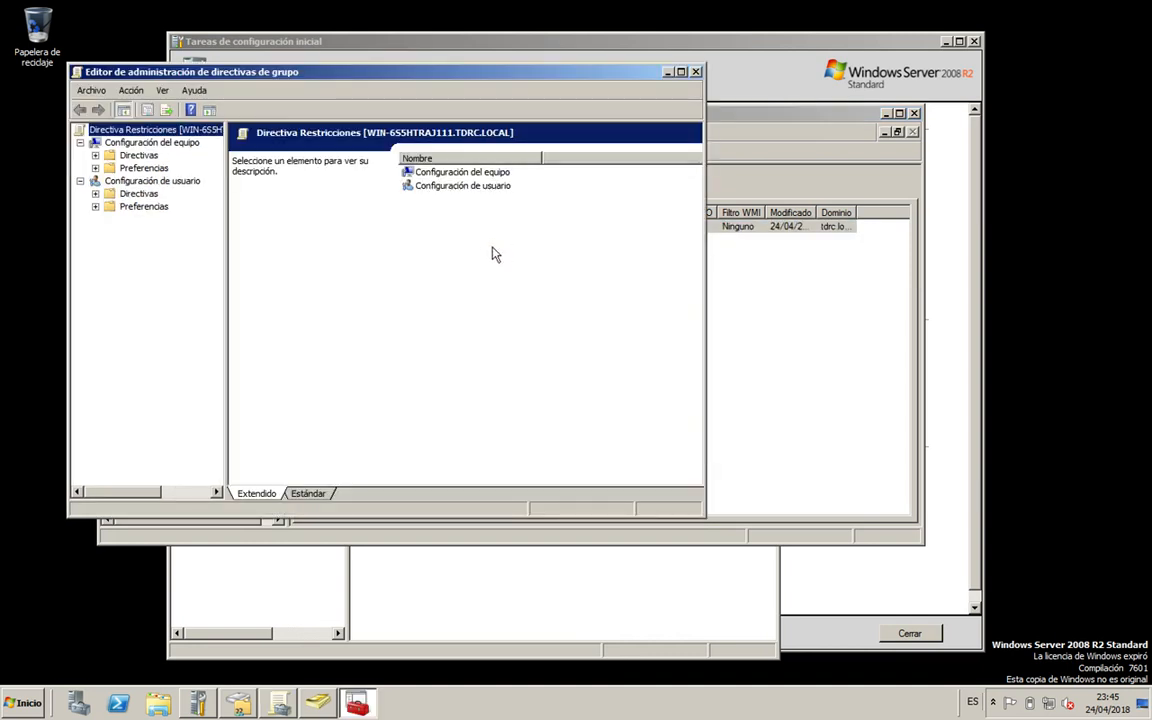
pyautogui.moveTo(344, 72); pyautogui.dragTo(399, 131)
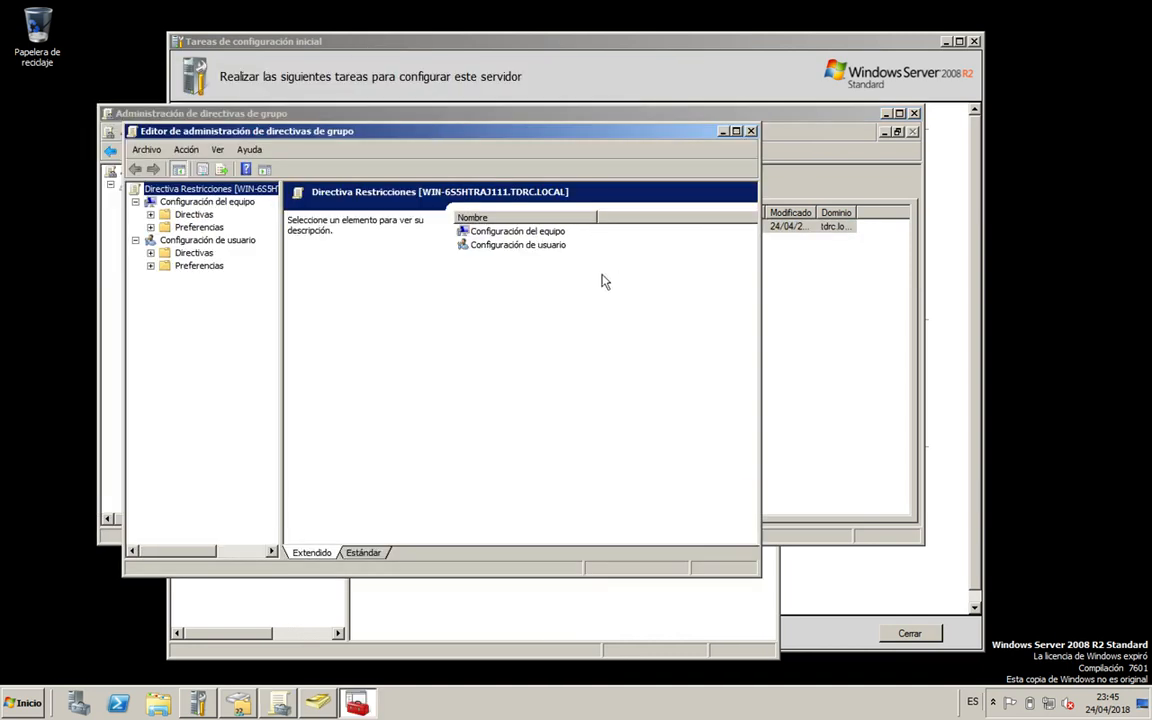
# Step: Browse the user configuration policies of Restricciones, examining the Windows settings, the logon scripts entry and the software settings
pyautogui.doubleClick(497, 247)
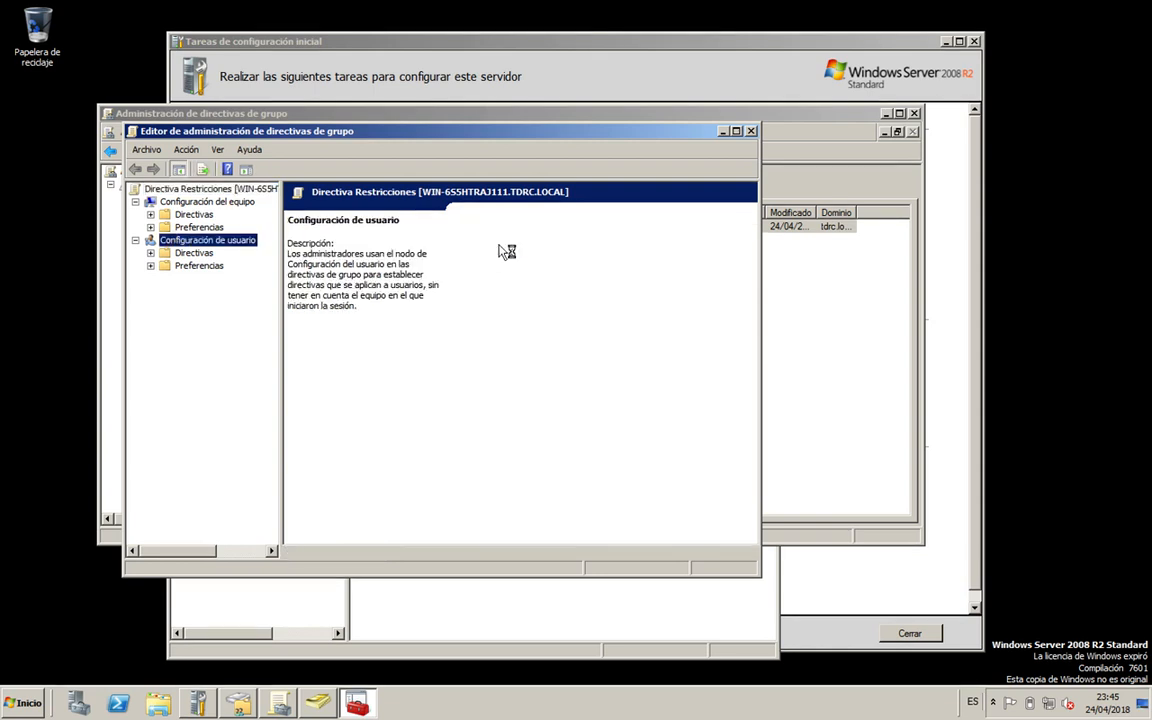
pyautogui.doubleClick(489, 233)
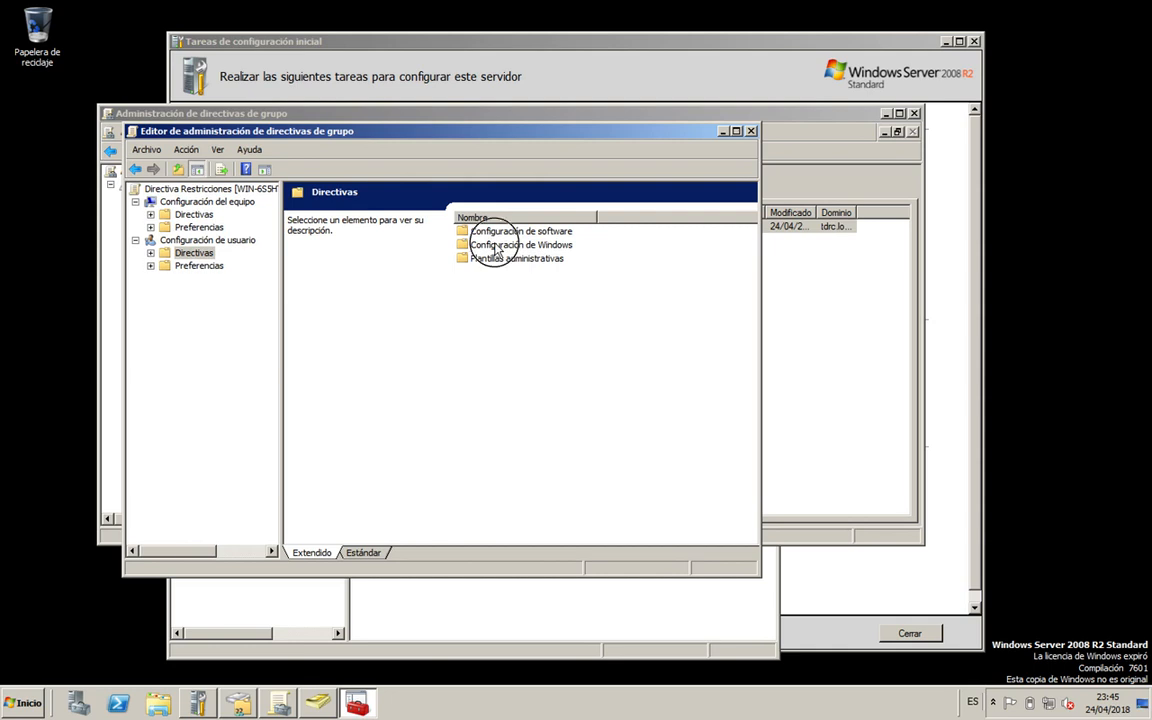
pyautogui.doubleClick(497, 245)
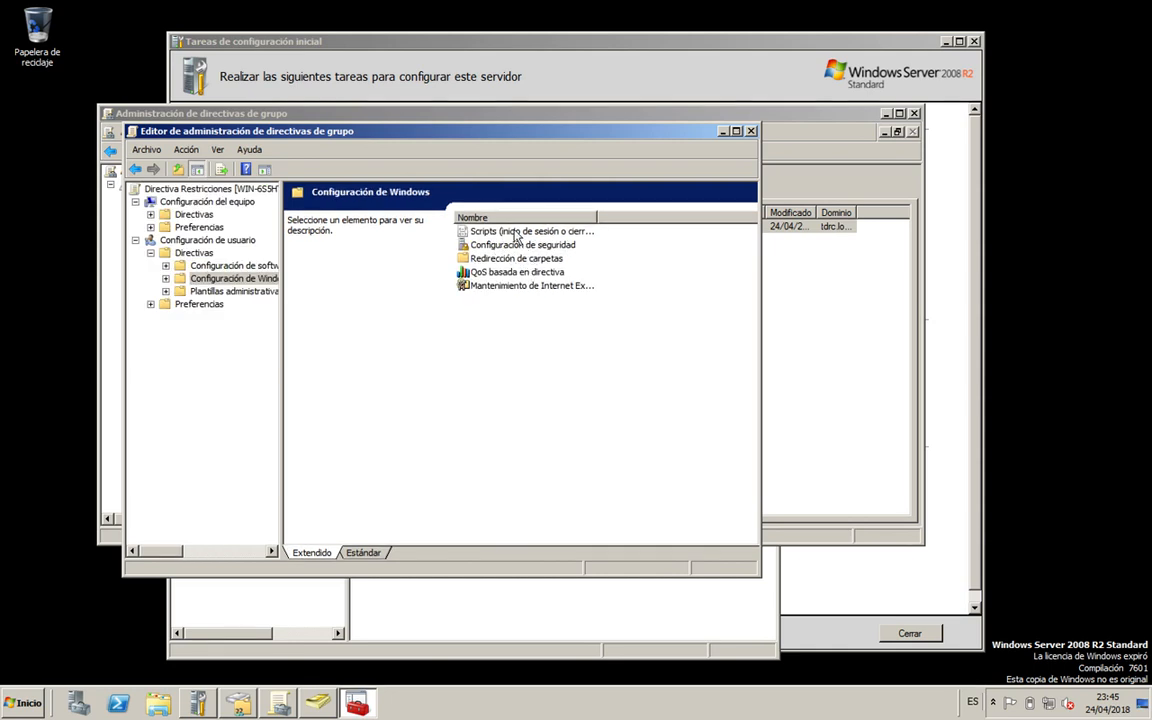
pyautogui.click(516, 233)
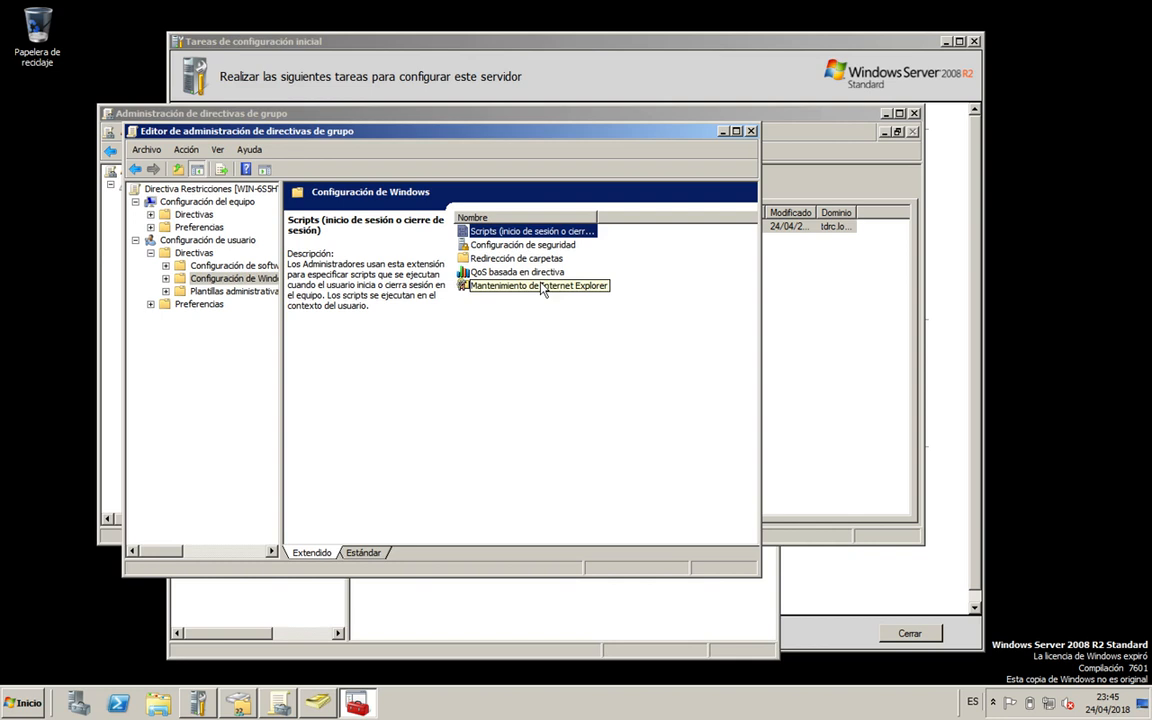
pyautogui.click(245, 265)
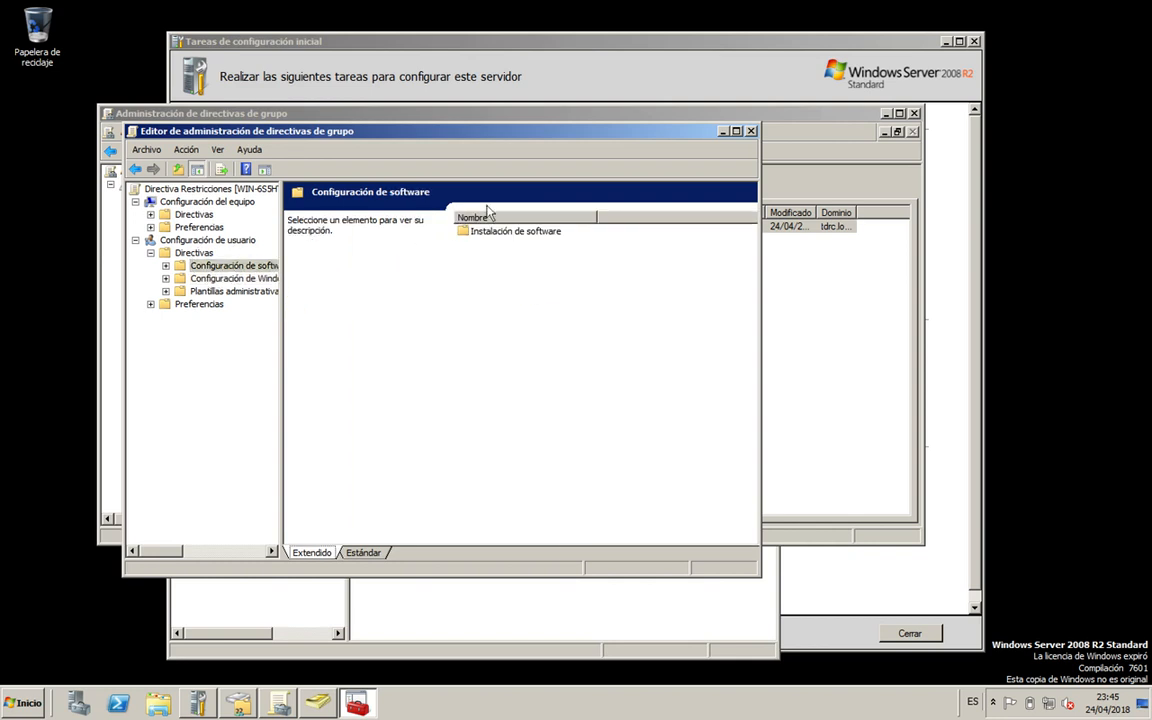
# Step: Examine the user software installation policies of Restricciones, then display its user administrative templates
pyautogui.doubleClick(465, 230)
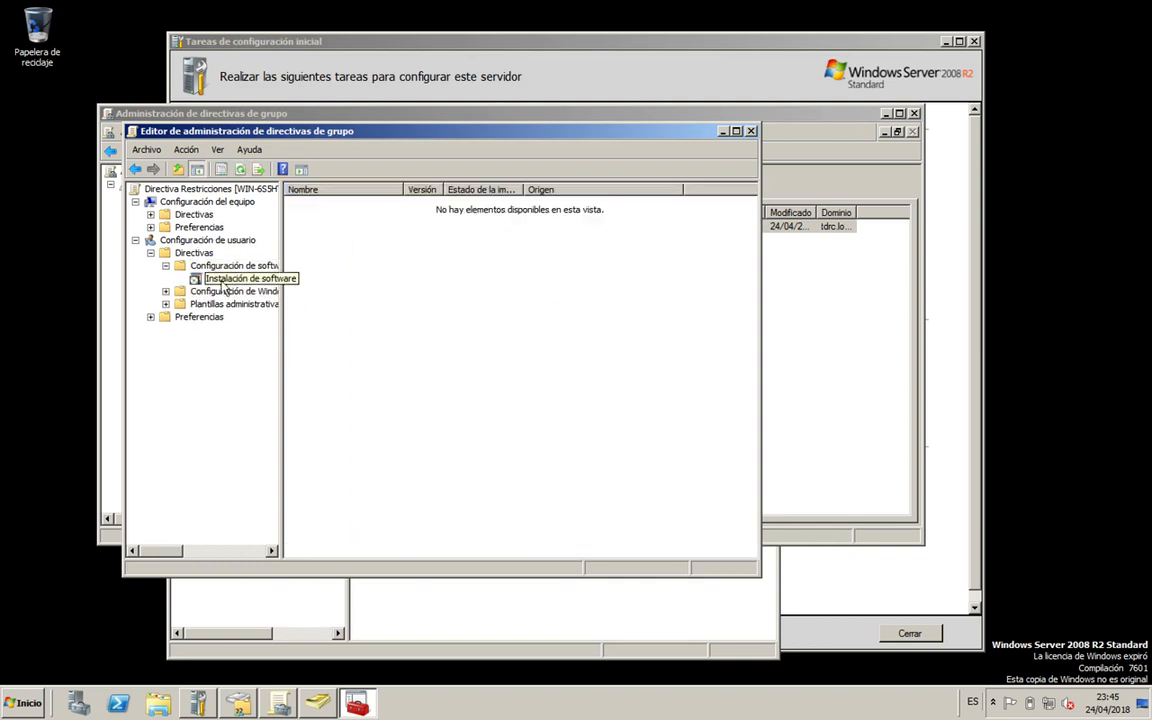
pyautogui.click(166, 265)
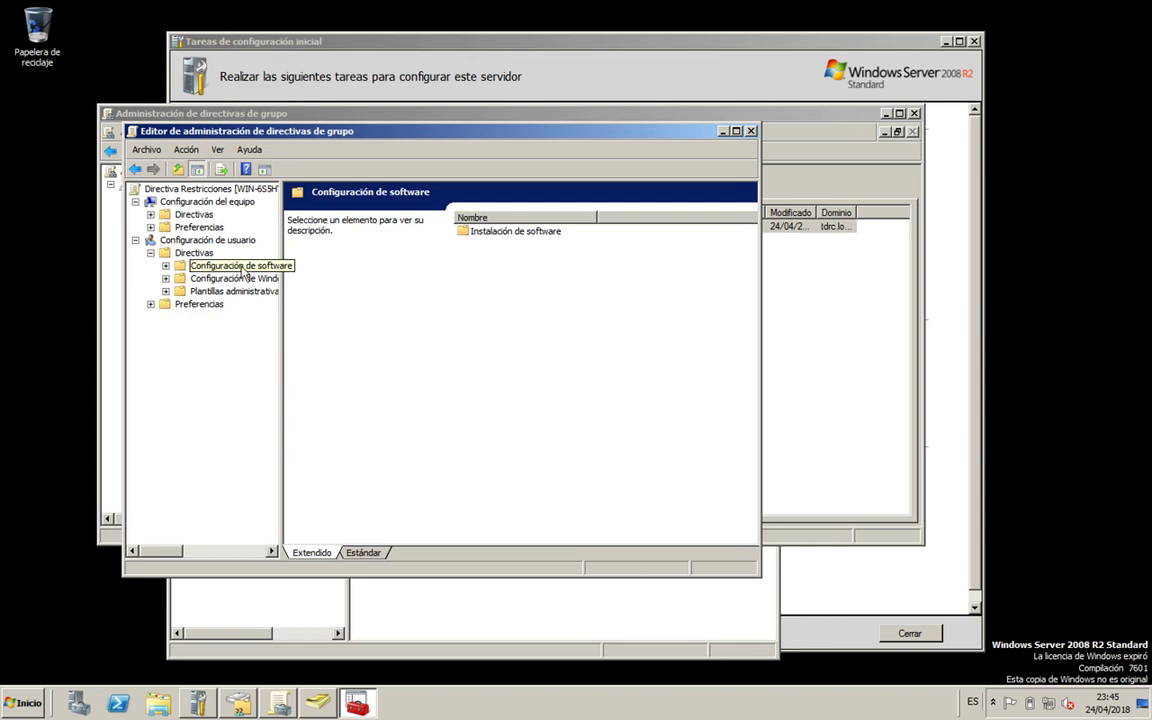
pyautogui.doubleClick(508, 233)
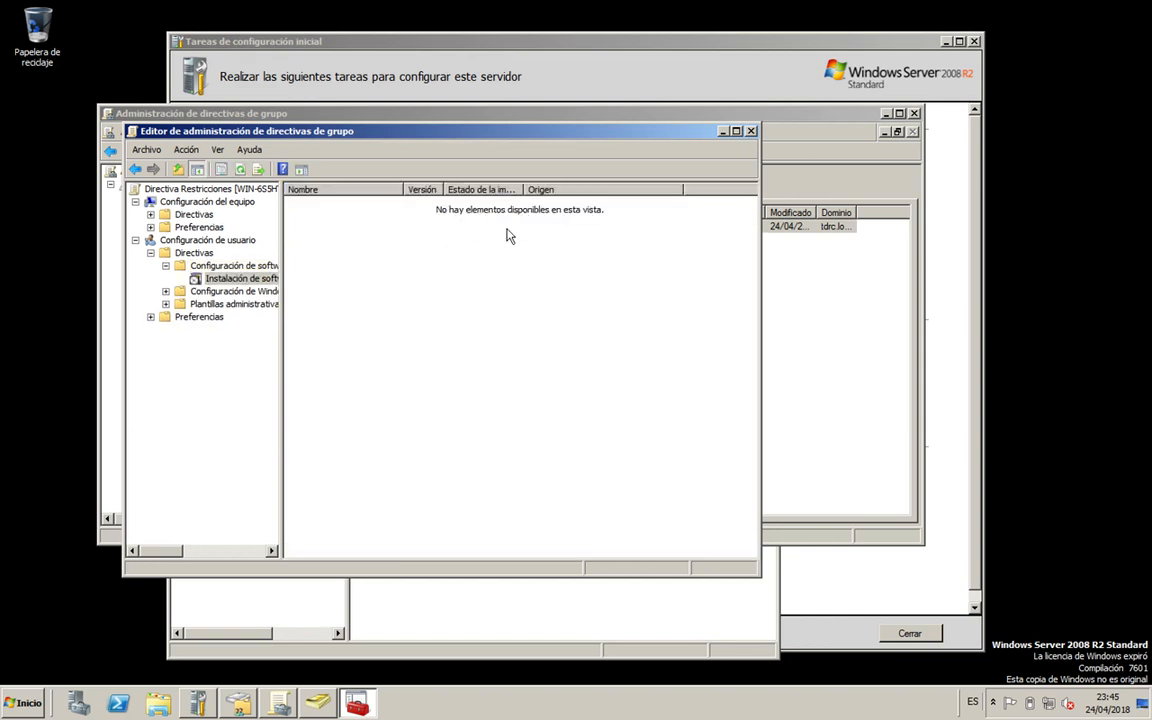
pyautogui.click(193, 254)
pyautogui.doubleClick(480, 217)
pyautogui.doubleClick(510, 231)
pyautogui.click(208, 303)
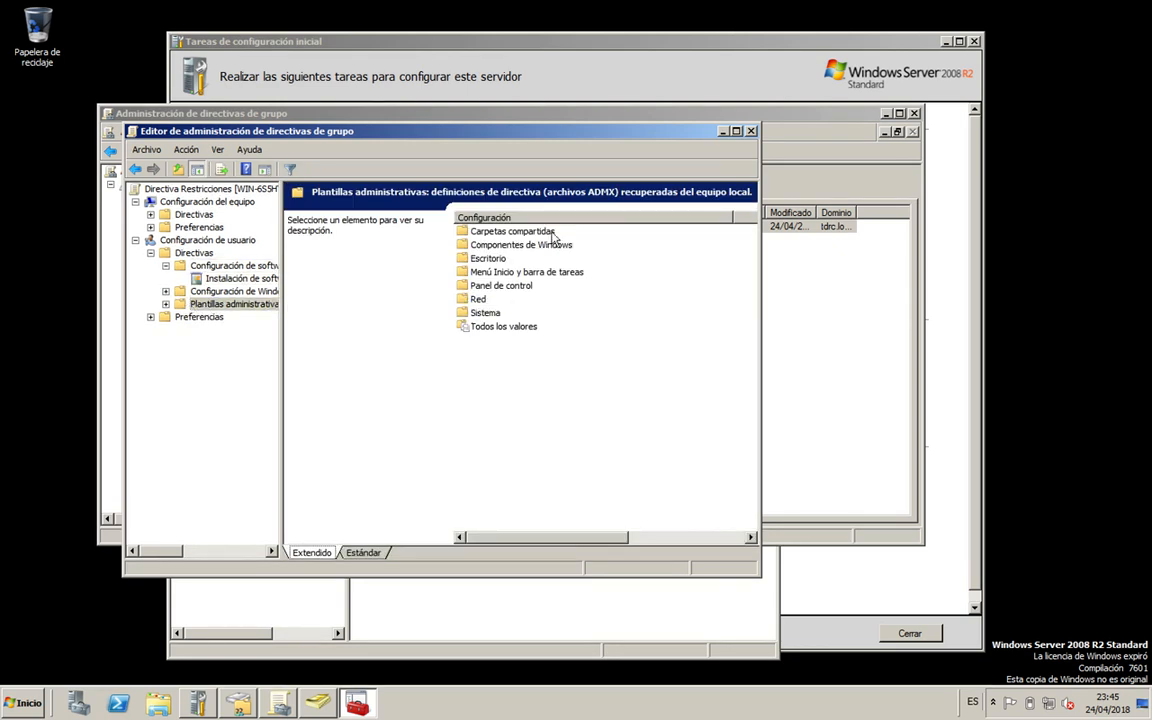
# Step: Review the user template settings for Panel de control, including Prohibir el acceso al Panel de control, plus Menú Inicio, Escritorio and Red
pyautogui.doubleClick(512, 288)
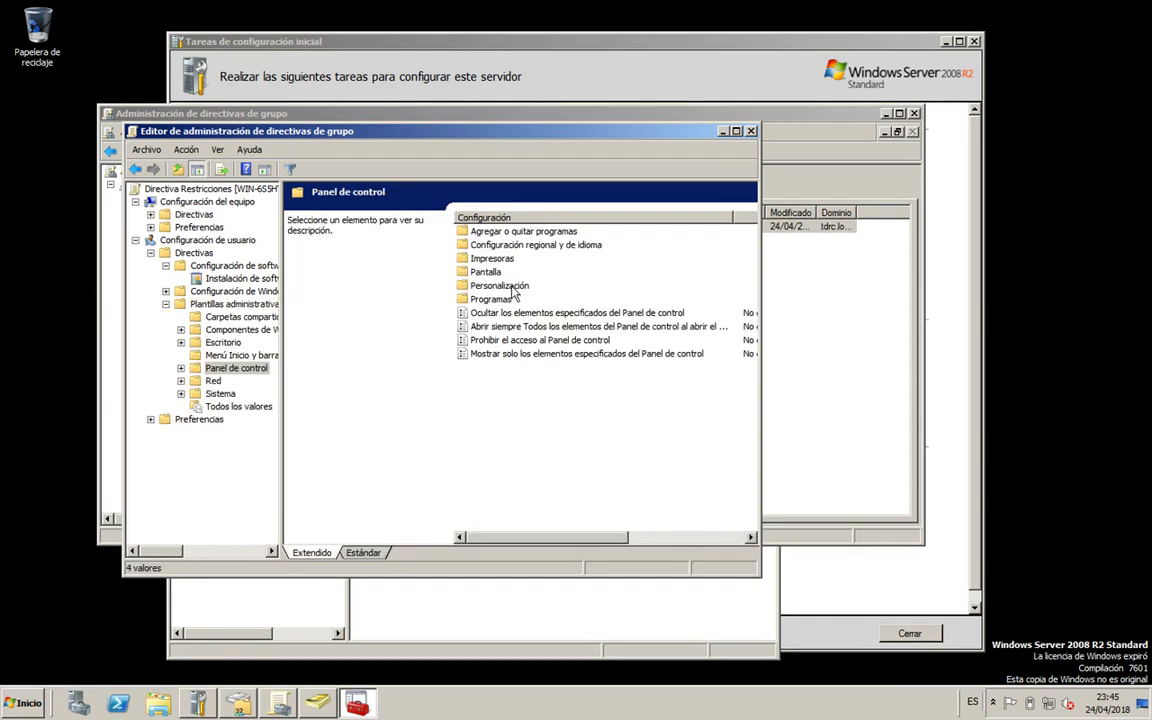
pyautogui.click(503, 342)
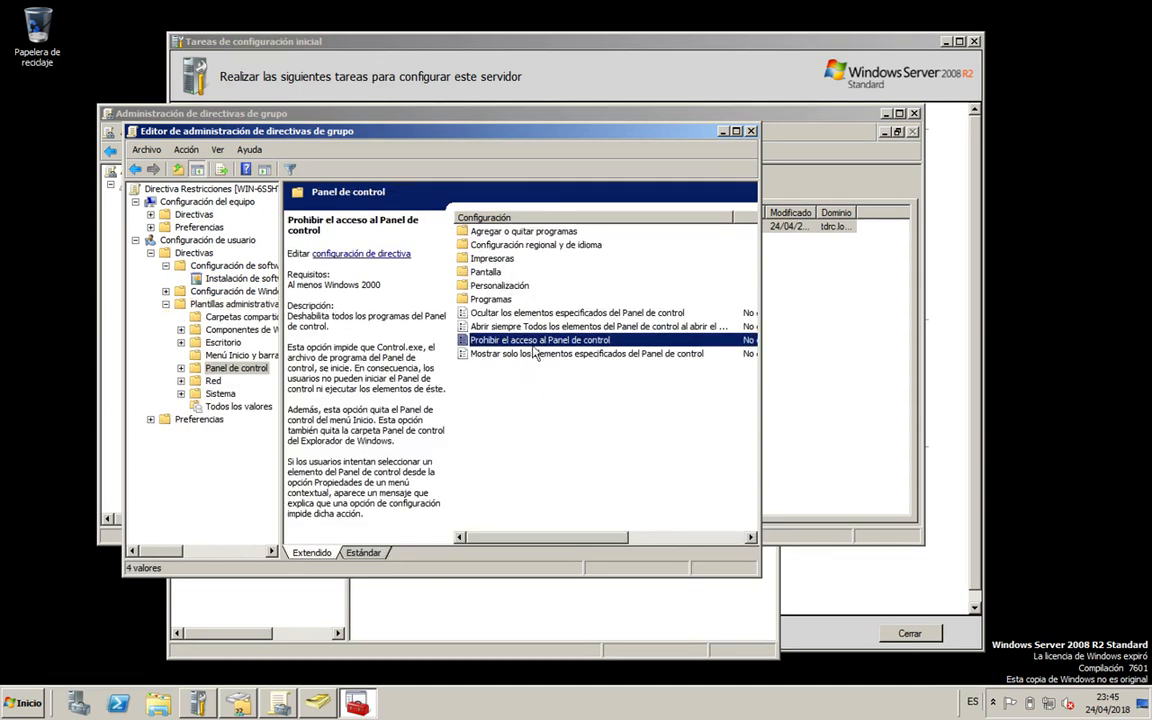
pyautogui.click(229, 360)
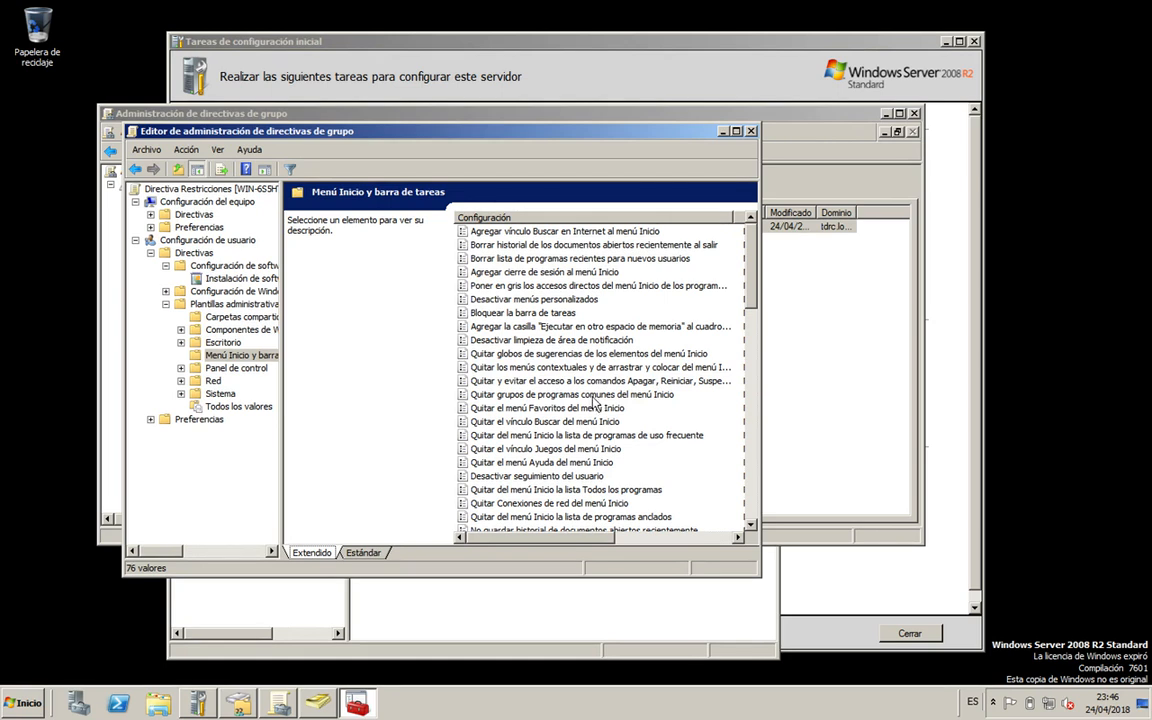
pyautogui.click(215, 343)
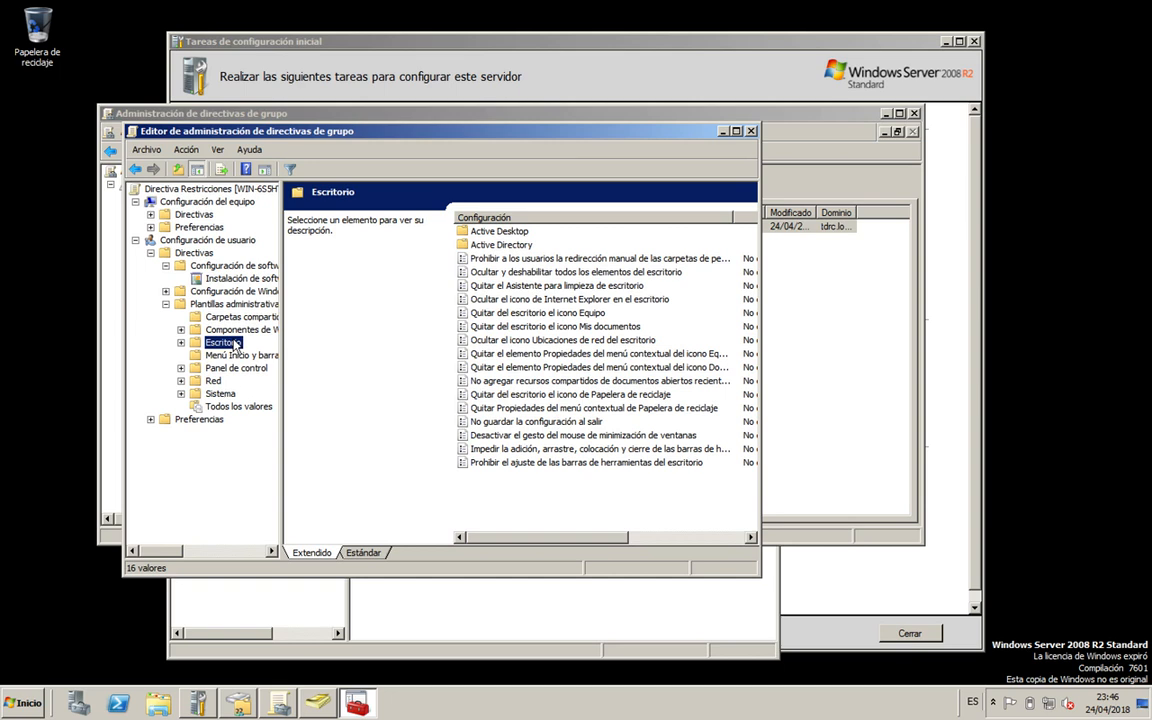
pyautogui.click(214, 381)
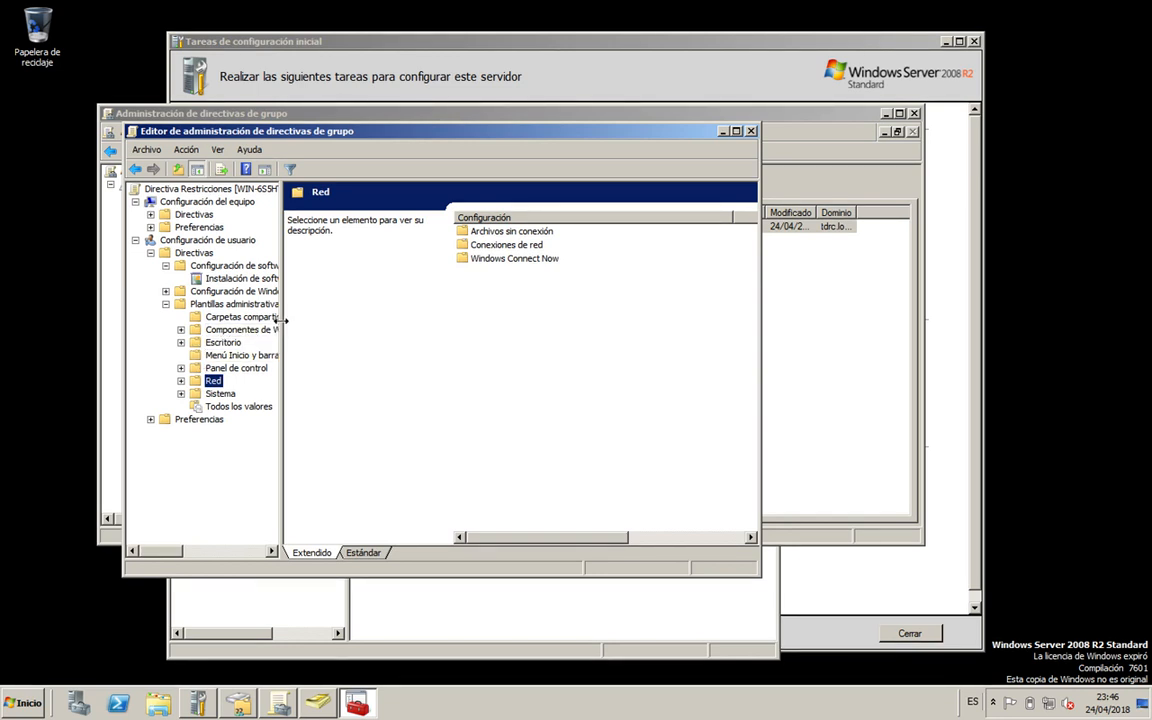
# Step: Widen the policy tree and the editor window, and display the Personalización settings under Panel de control
pyautogui.moveTo(283, 320); pyautogui.dragTo(413, 321)
pyautogui.click(230, 368)
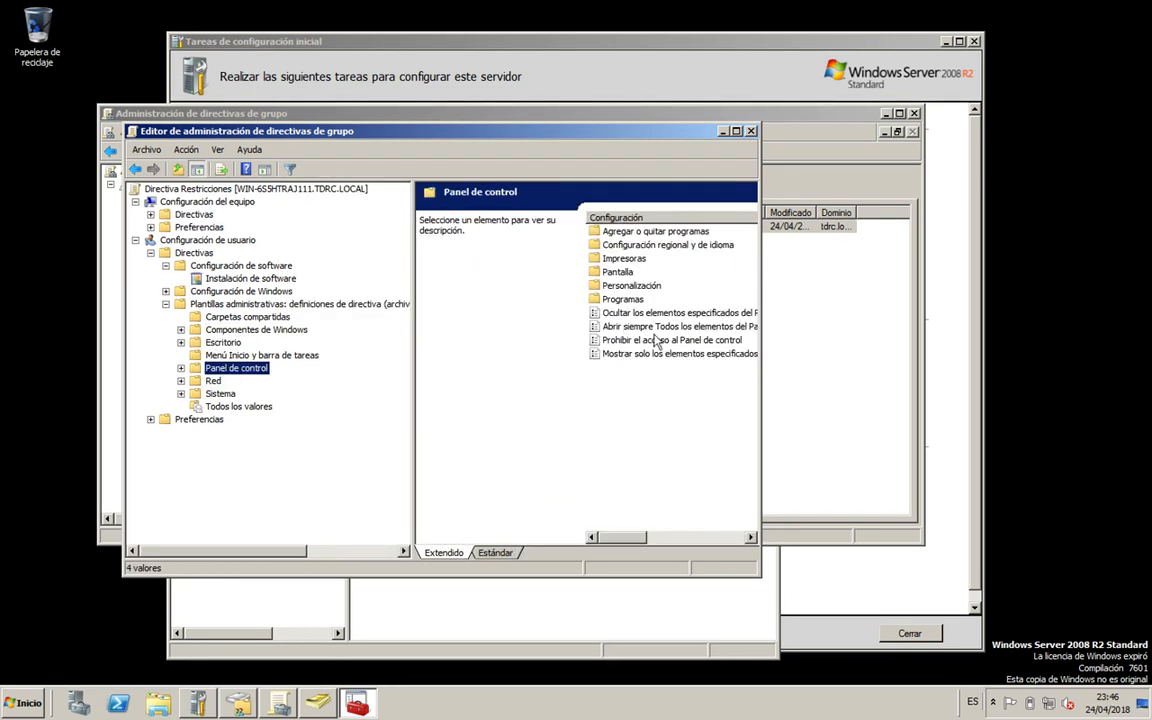
pyautogui.click(848, 345)
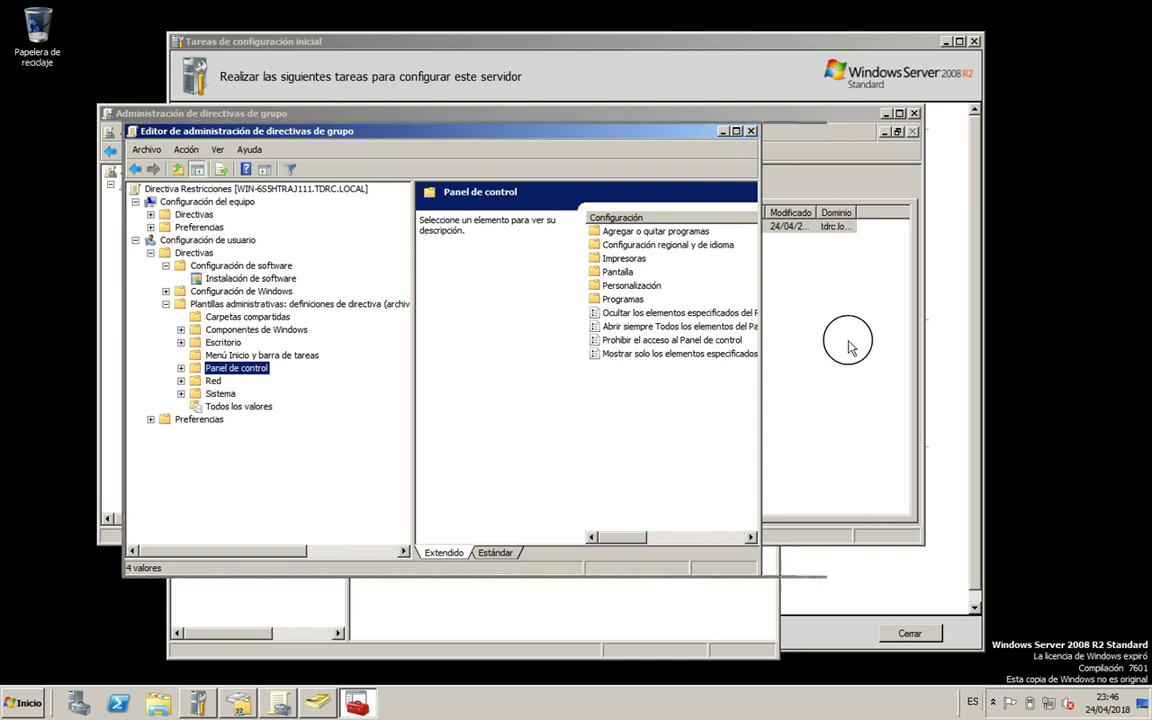
pyautogui.doubleClick(645, 286)
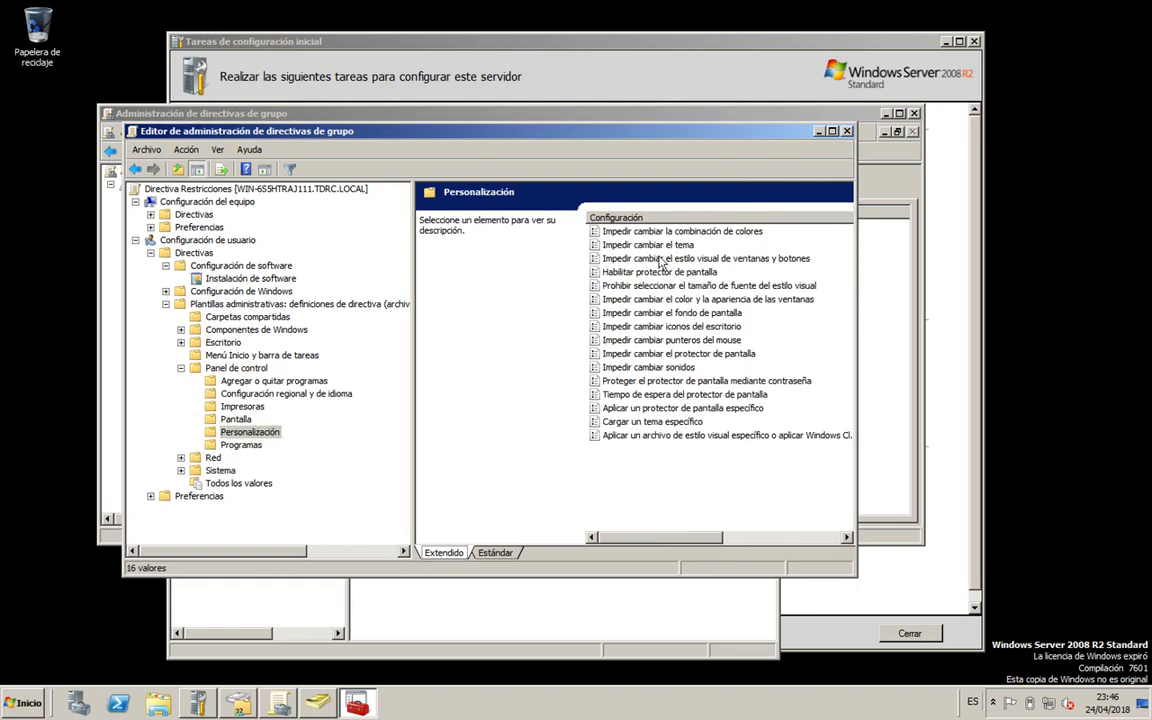
# Step: Open the Impedir cambiar el tema policy, try Deshabilitada, examine its compatibility information and select Habilitada
pyautogui.click(665, 245)
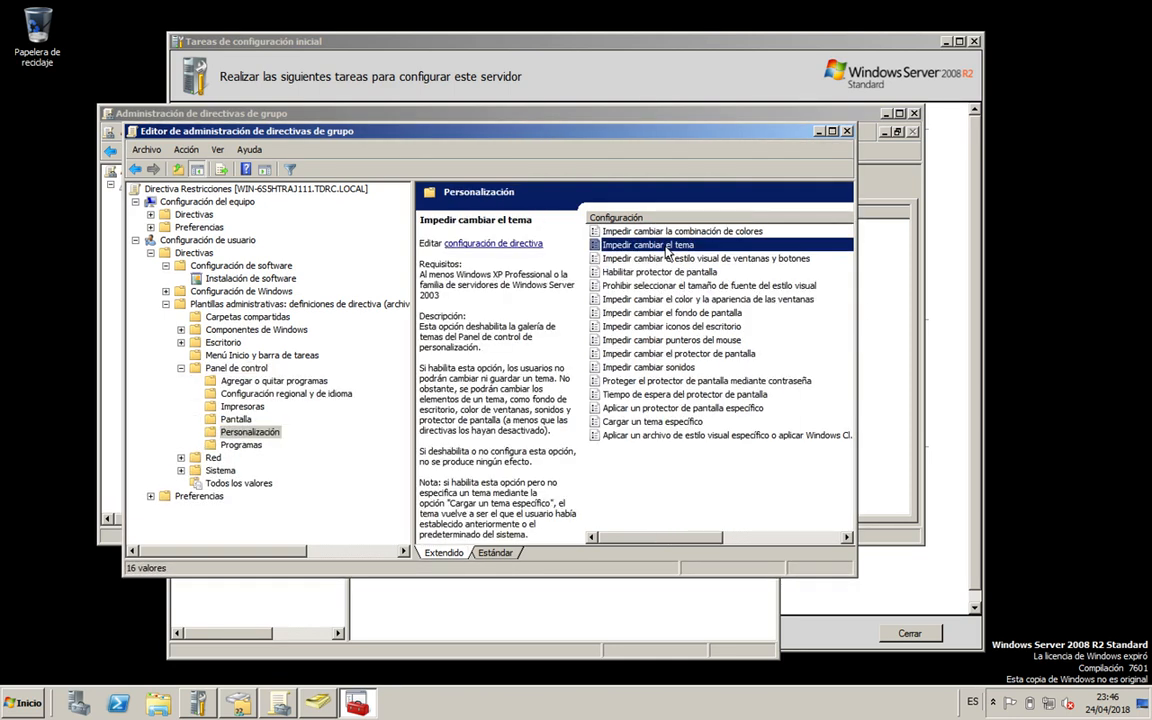
pyautogui.doubleClick(667, 249)
pyautogui.click(115, 206)
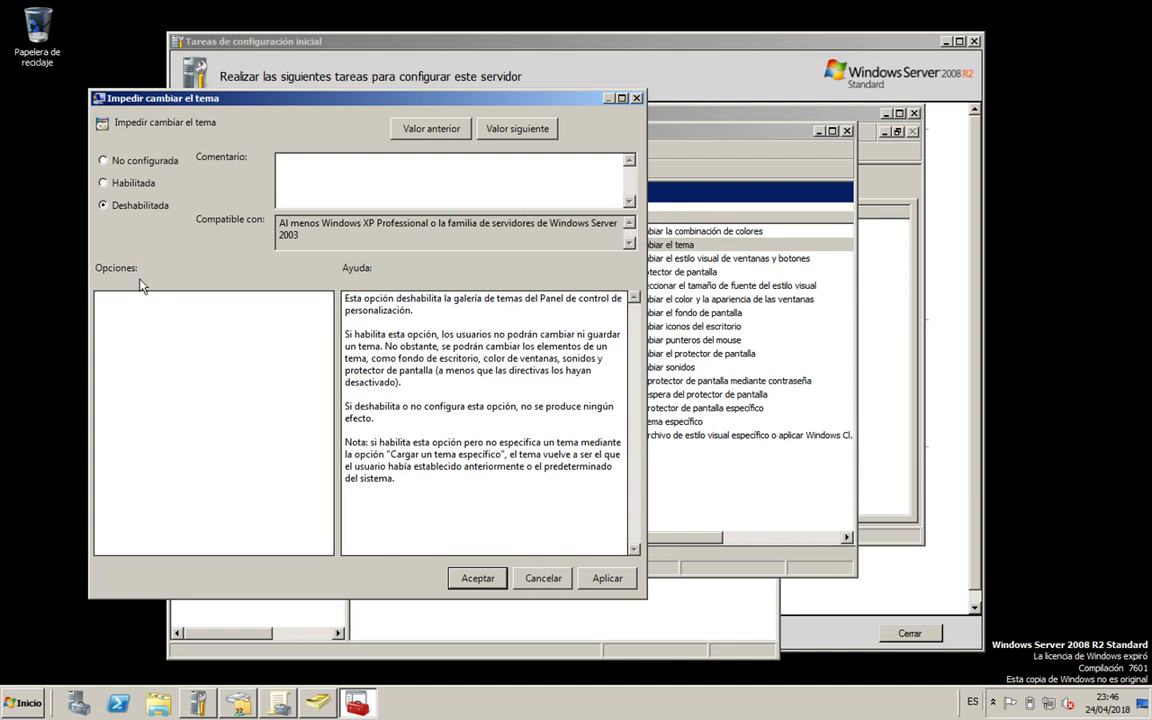
pyautogui.moveTo(322, 240); pyautogui.dragTo(243, 206)
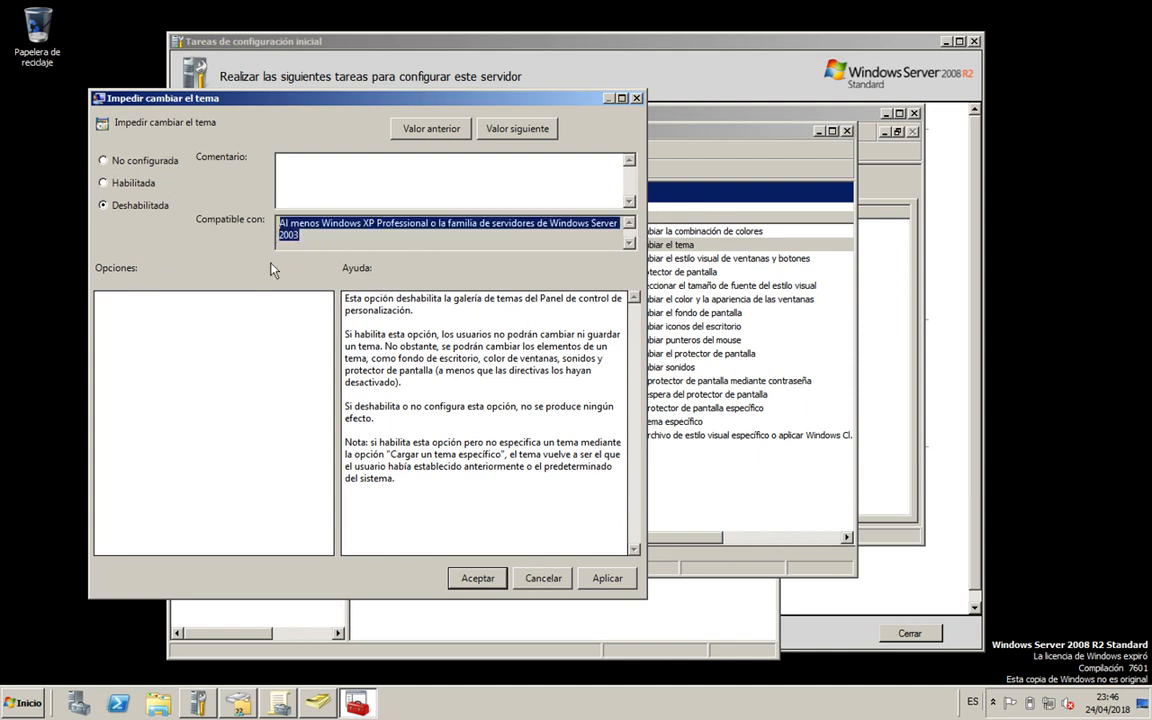
pyautogui.click(135, 182)
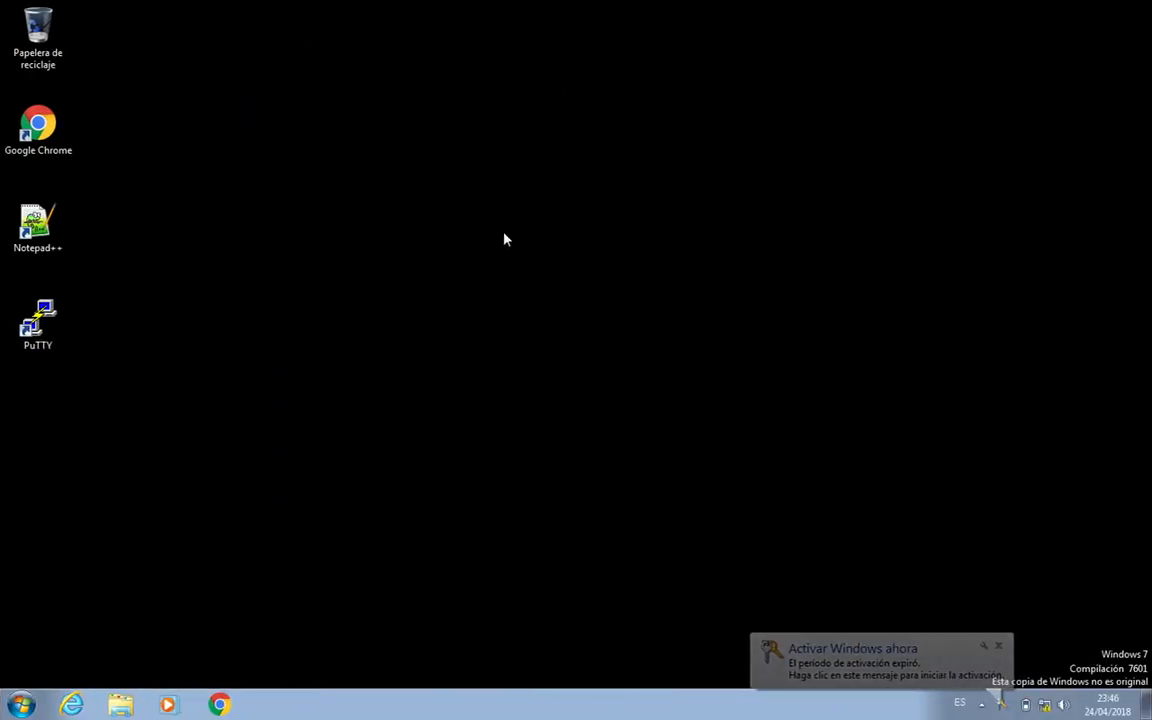
# Step: On the Windows 7 client, check the available themes in the desktop personalization settings and close the window
pyautogui.rightClick(505, 240)
pyautogui.click(556, 404)
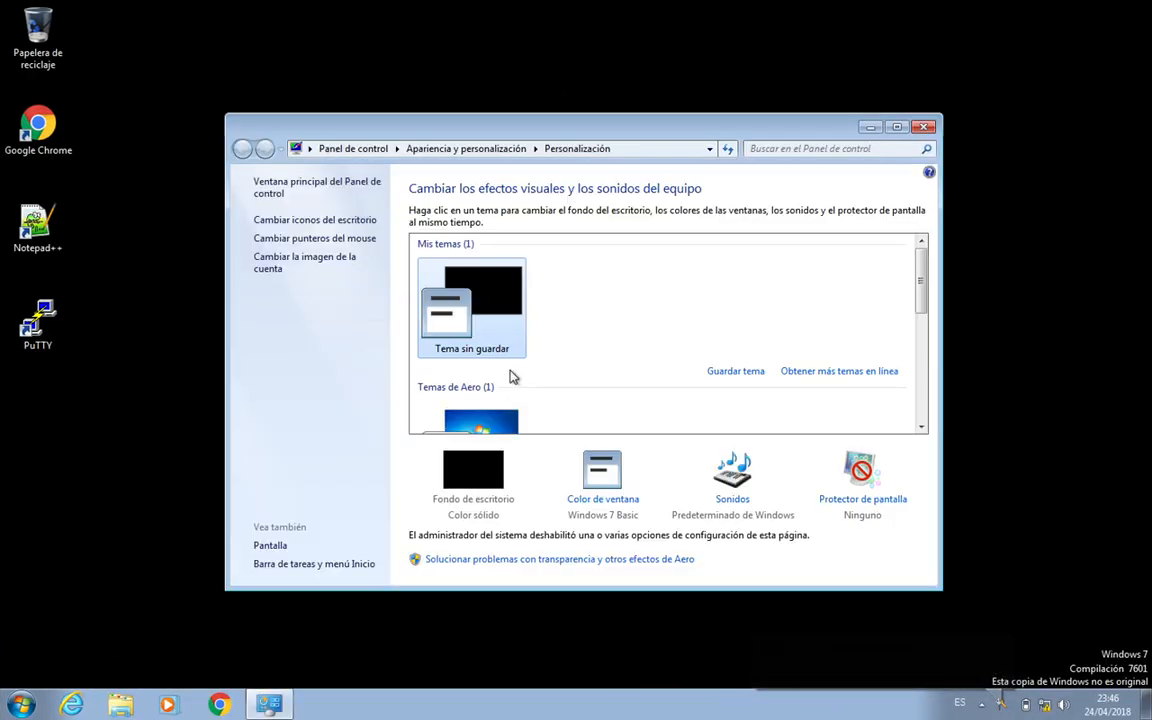
pyautogui.scroll(-1, 510, 376)
pyautogui.click(512, 378)
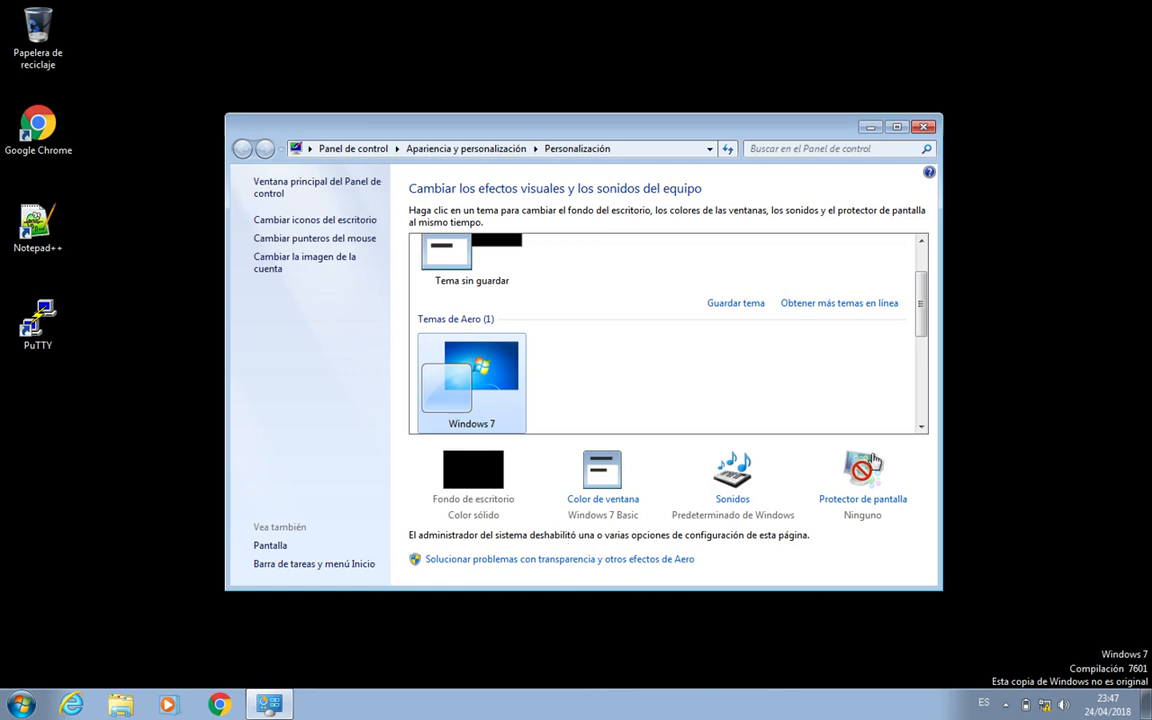
pyautogui.click(924, 126)
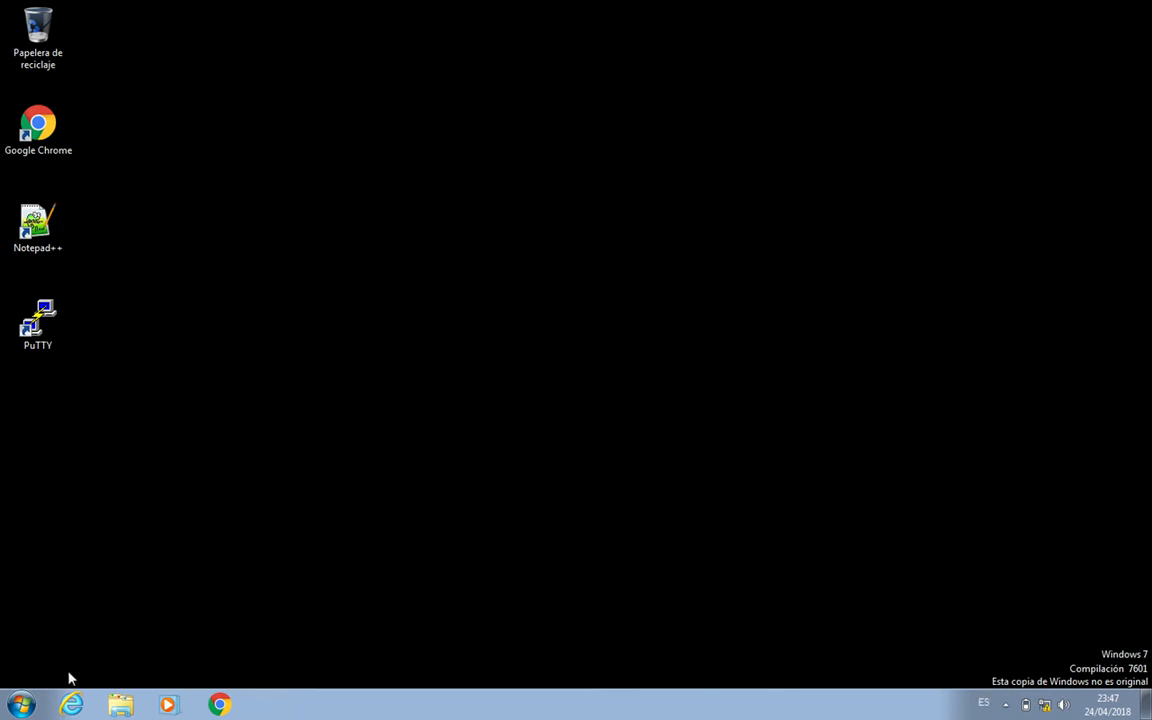
# Step: Test access to the command prompt on the client by launching cmd, reposition its window and dismiss it
pyautogui.click(21, 704)
pyautogui.write('cmd')
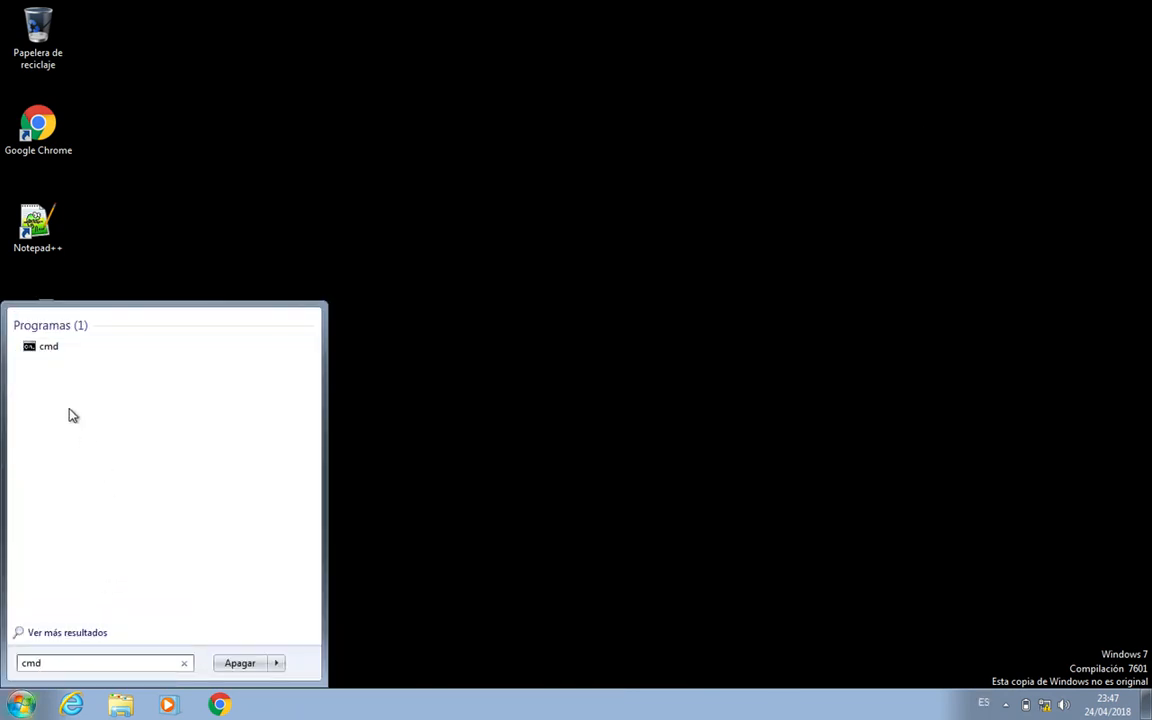
pyautogui.click(48, 352)
pyautogui.moveTo(339, 113); pyautogui.dragTo(476, 216)
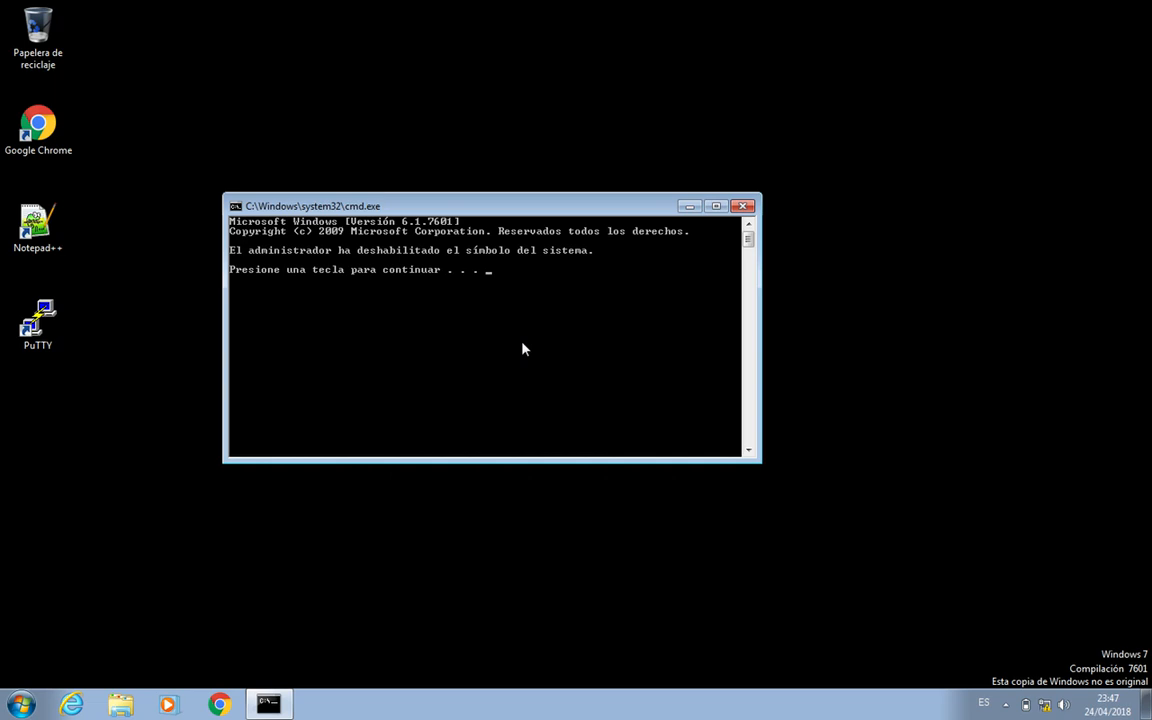
pyautogui.press('Return')
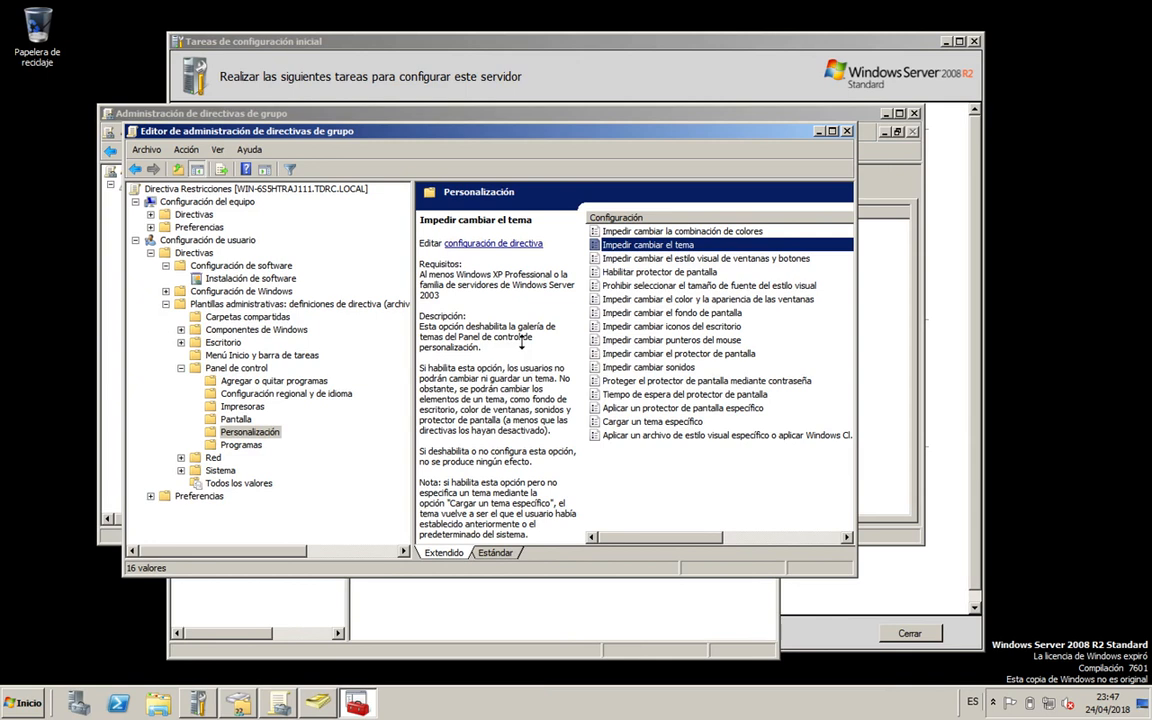
# Step: On the server, expand the computer configuration policies of Restricciones, reposition the editor window and examine the software installation entry
pyautogui.doubleClick(190, 214)
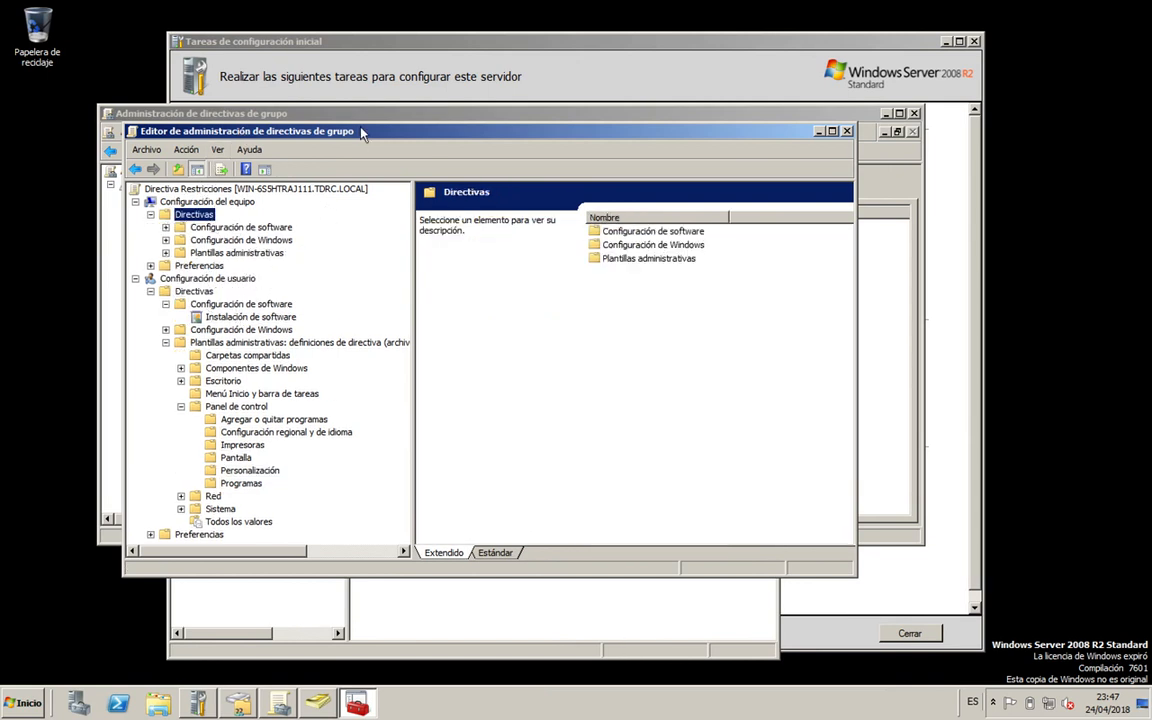
pyautogui.moveTo(357, 133); pyautogui.dragTo(361, 503)
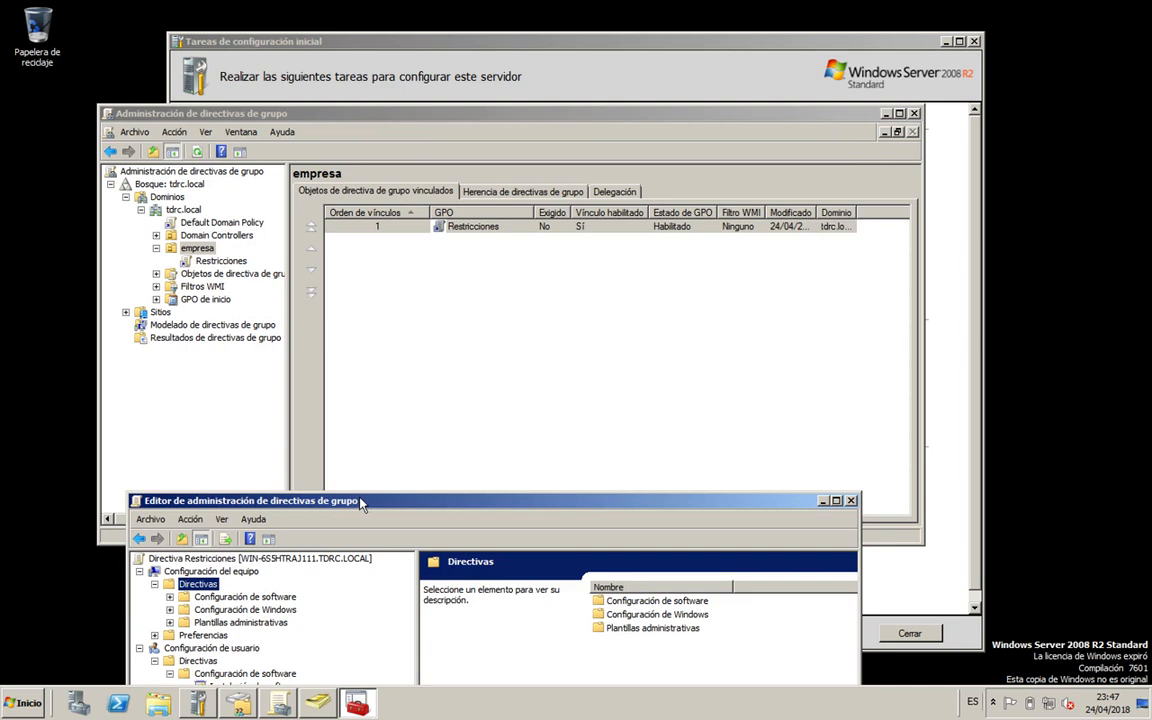
pyautogui.moveTo(361, 504); pyautogui.dragTo(413, 290)
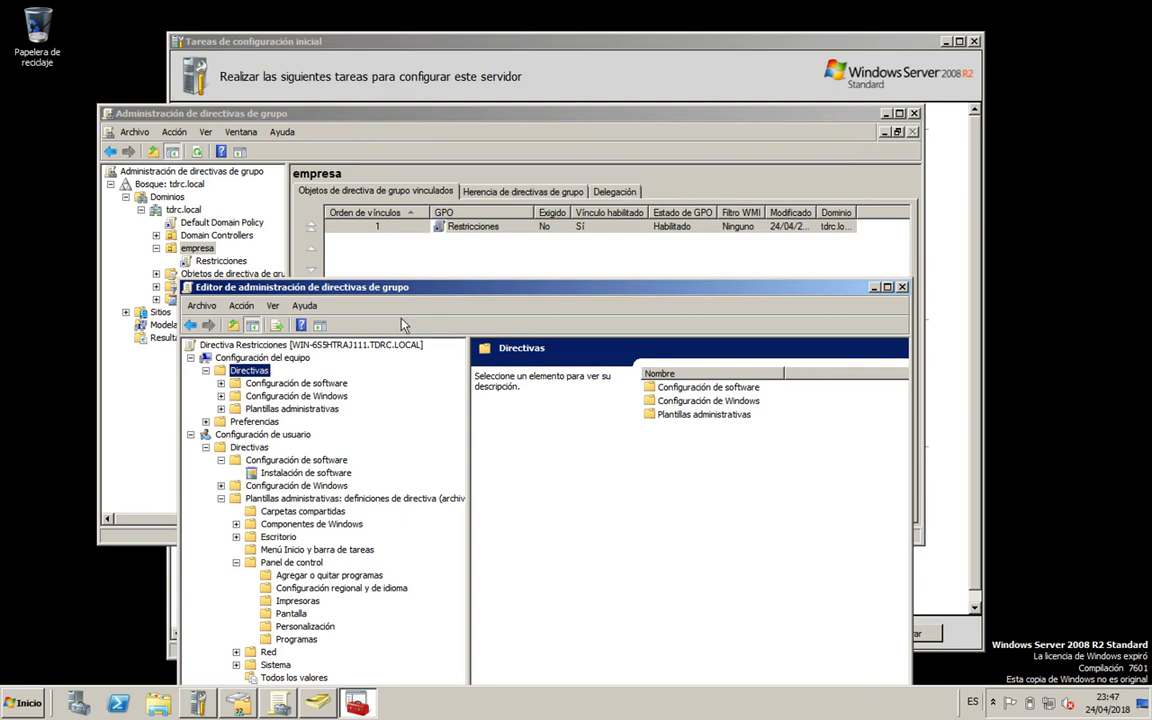
pyautogui.doubleClick(310, 383)
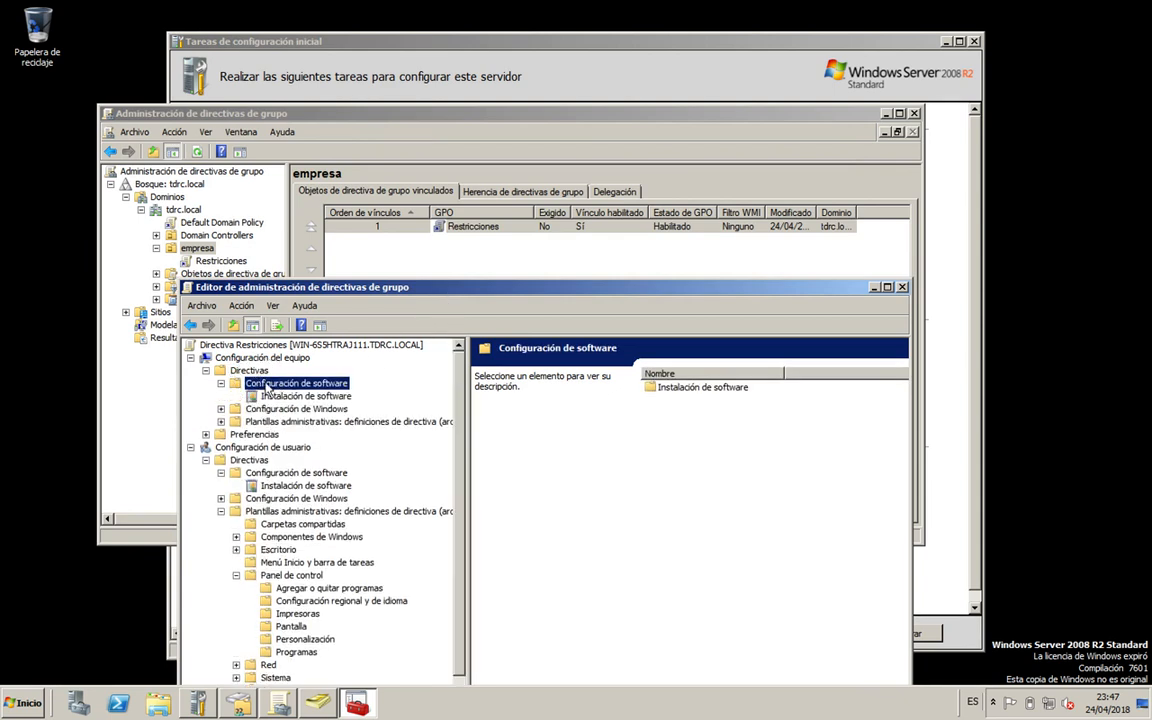
pyautogui.click(695, 389)
pyautogui.doubleClick(695, 389)
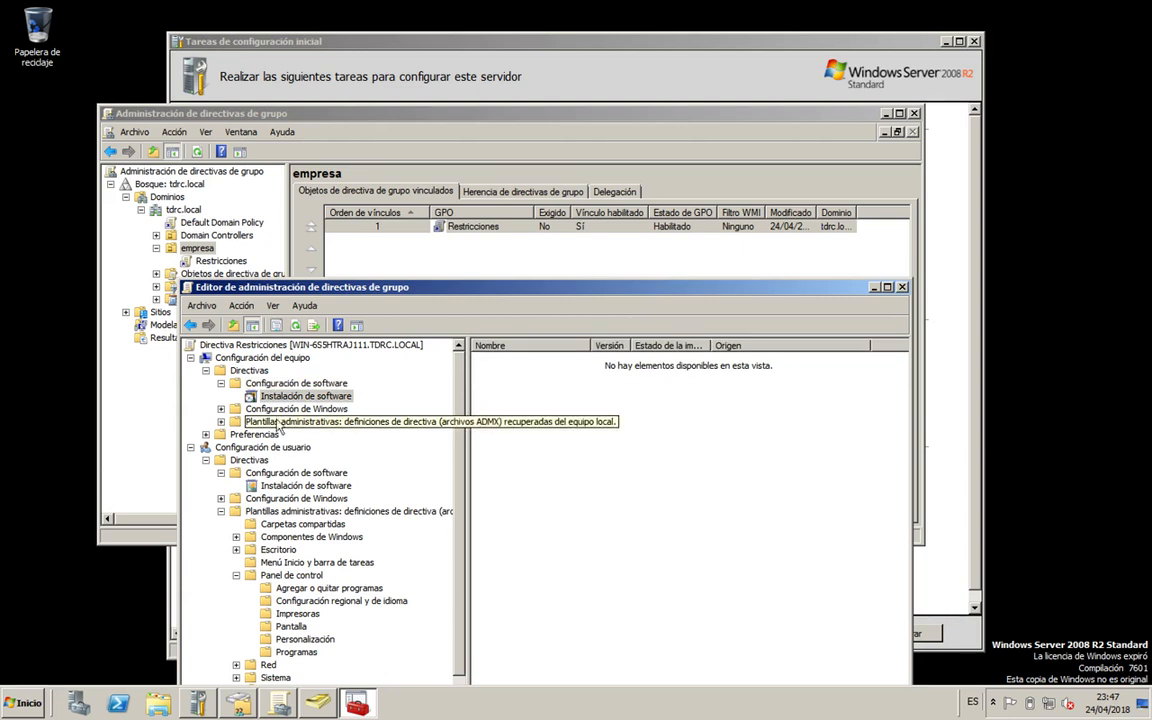
# Step: Browse the computer administrative templates to the Parámetros of Configuración de TCPIP under Red, and close the policy editor
pyautogui.click(393, 422)
pyautogui.doubleClick(665, 428)
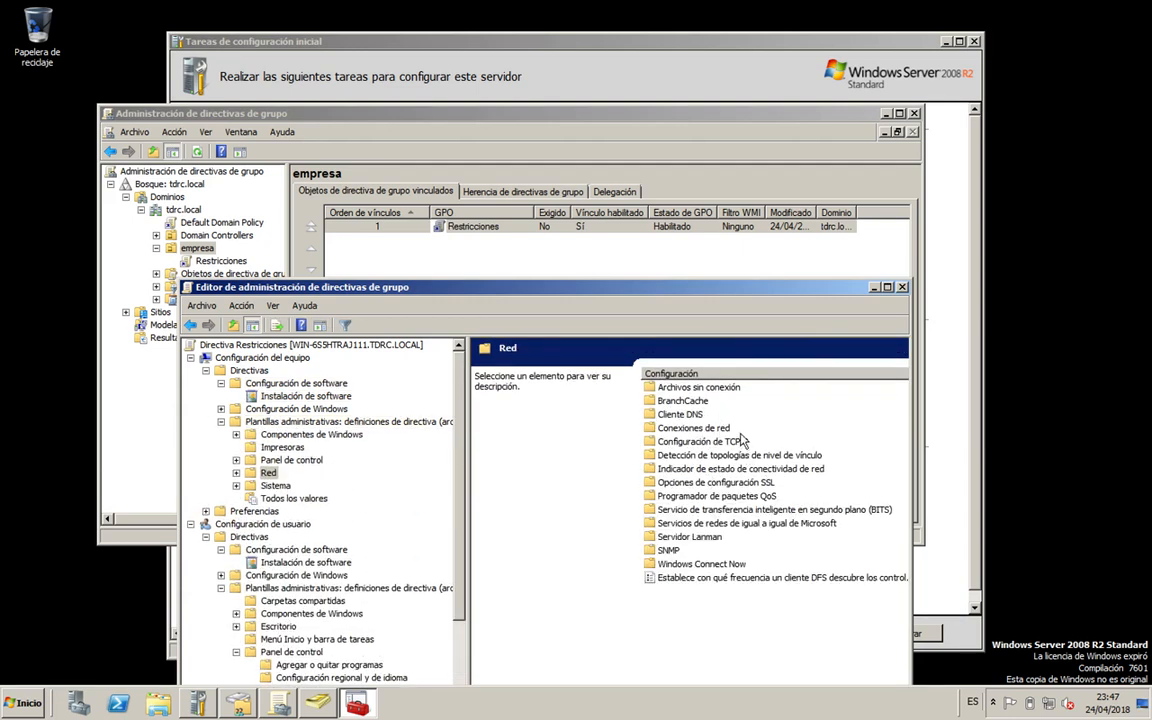
pyautogui.doubleClick(742, 441)
pyautogui.click(733, 388)
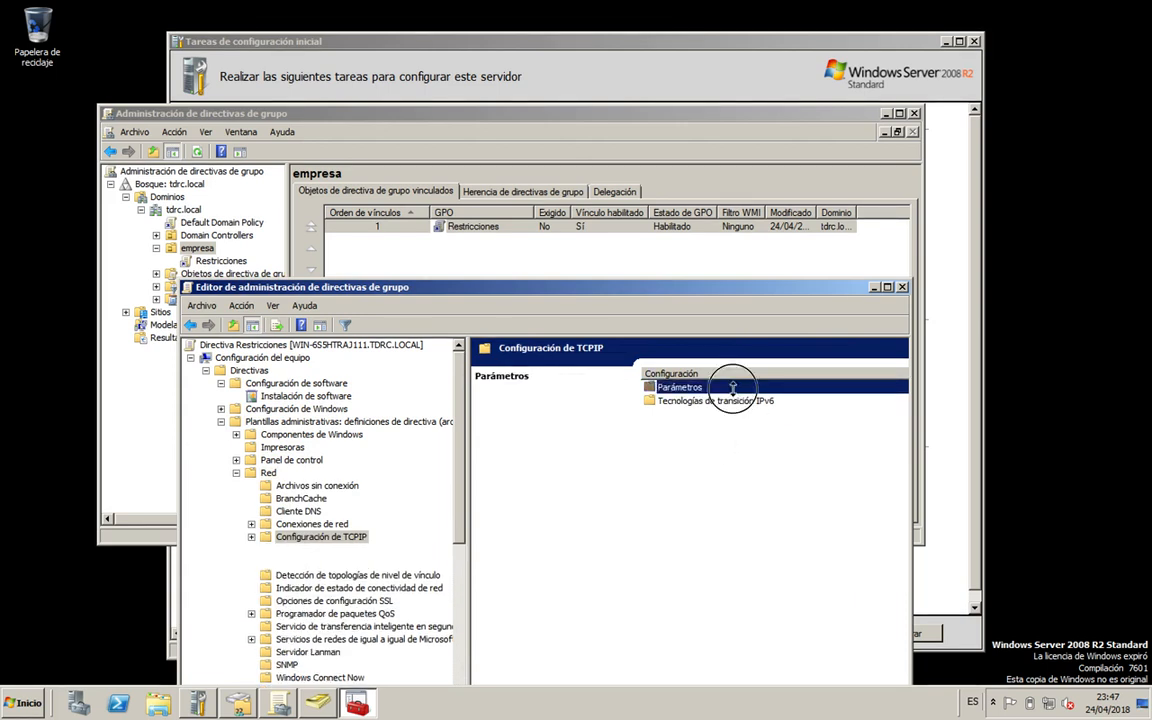
pyautogui.doubleClick(733, 388)
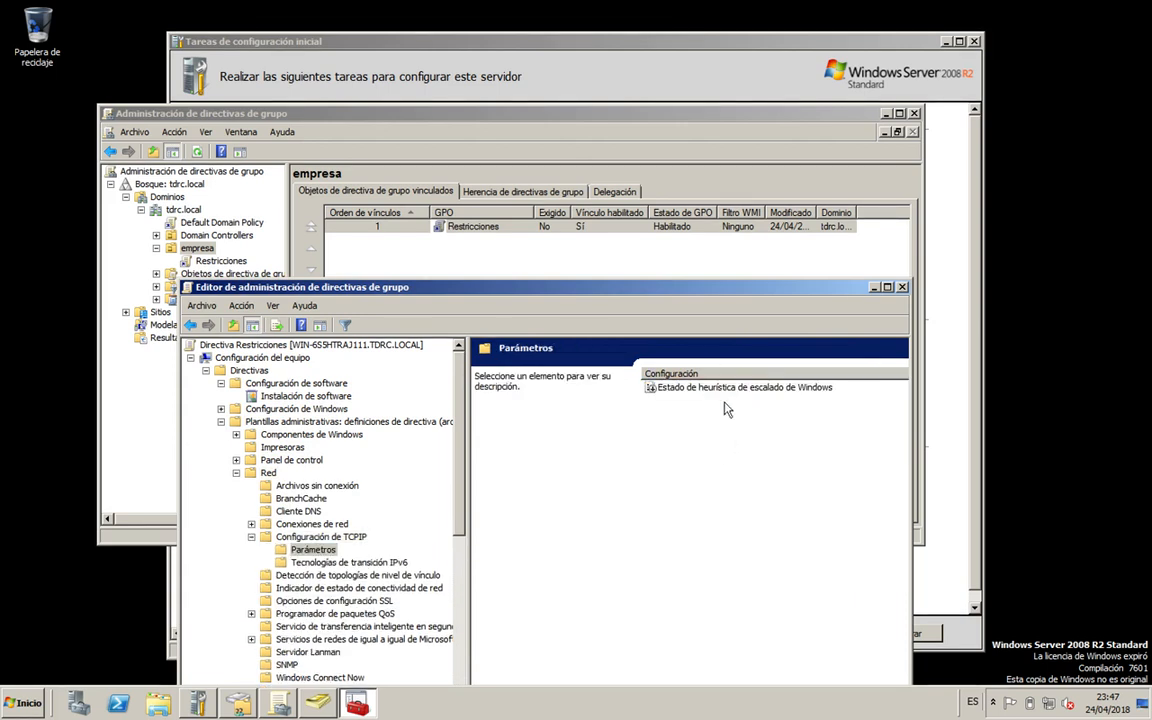
pyautogui.click(903, 289)
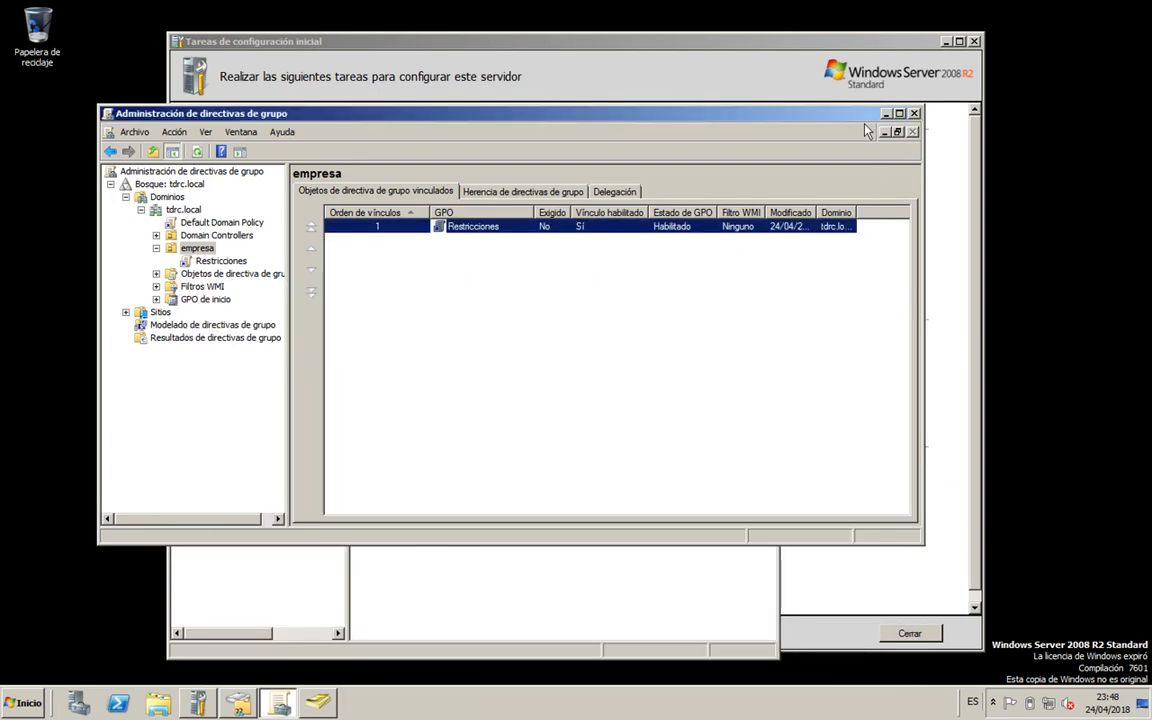
# Step: Switch to guia.txt in BBEdit, highlight the gpupdate command and return to the server's Group Policy Management window
pyautogui.hotkey('ctrl', 'Left')
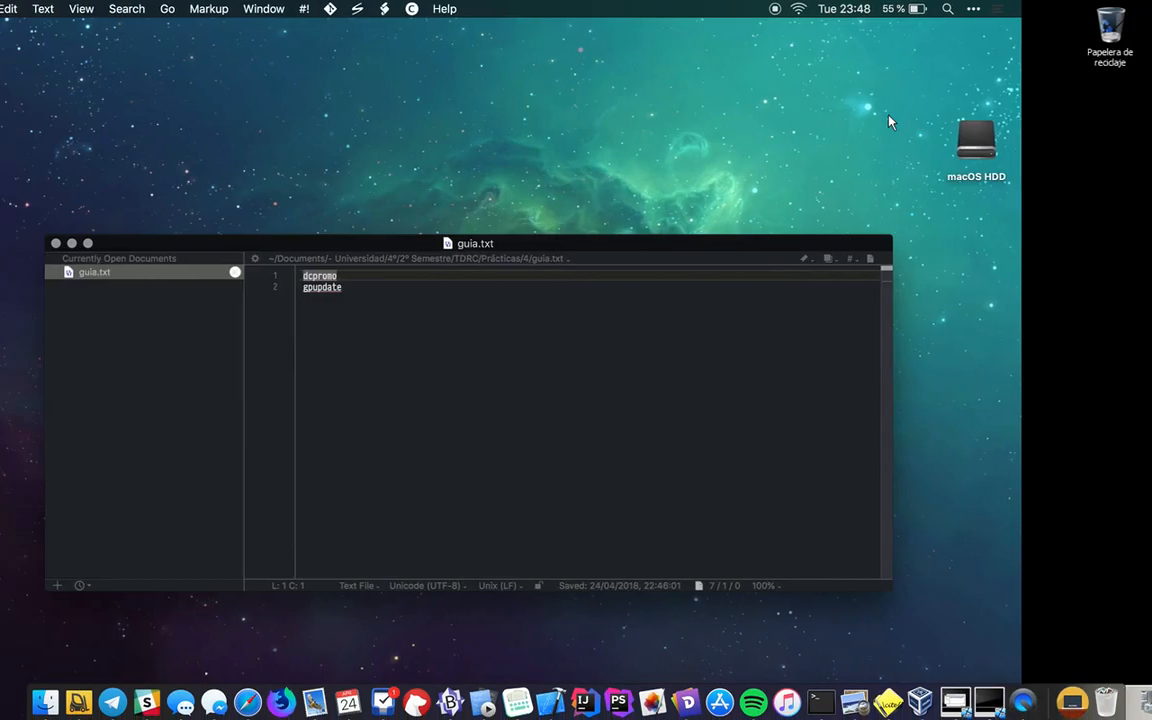
pyautogui.tripleClick(496, 288)
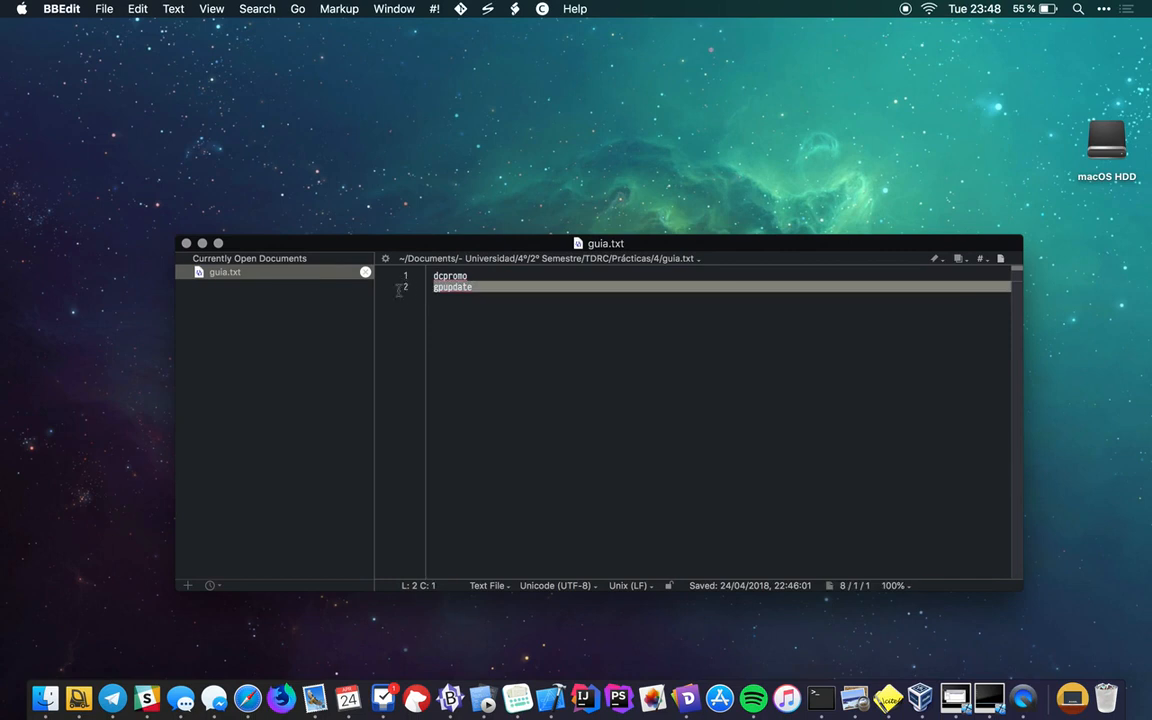
pyautogui.click(450, 290)
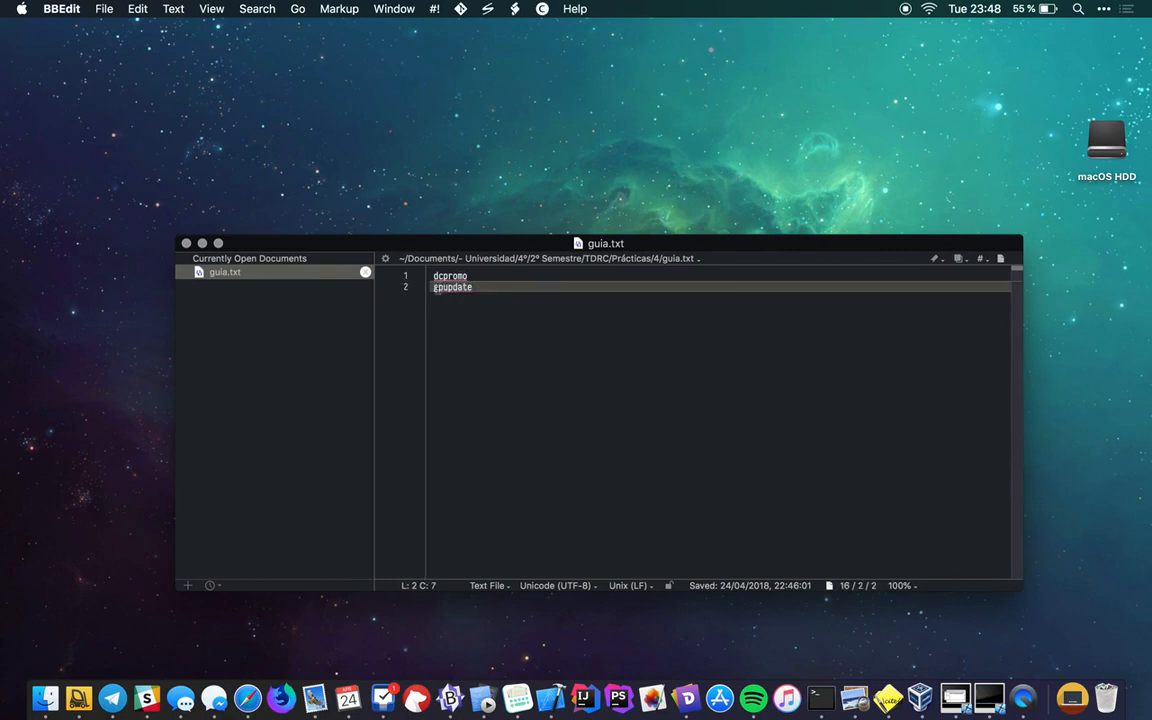
pyautogui.hotkey('ctrl', 'Right')
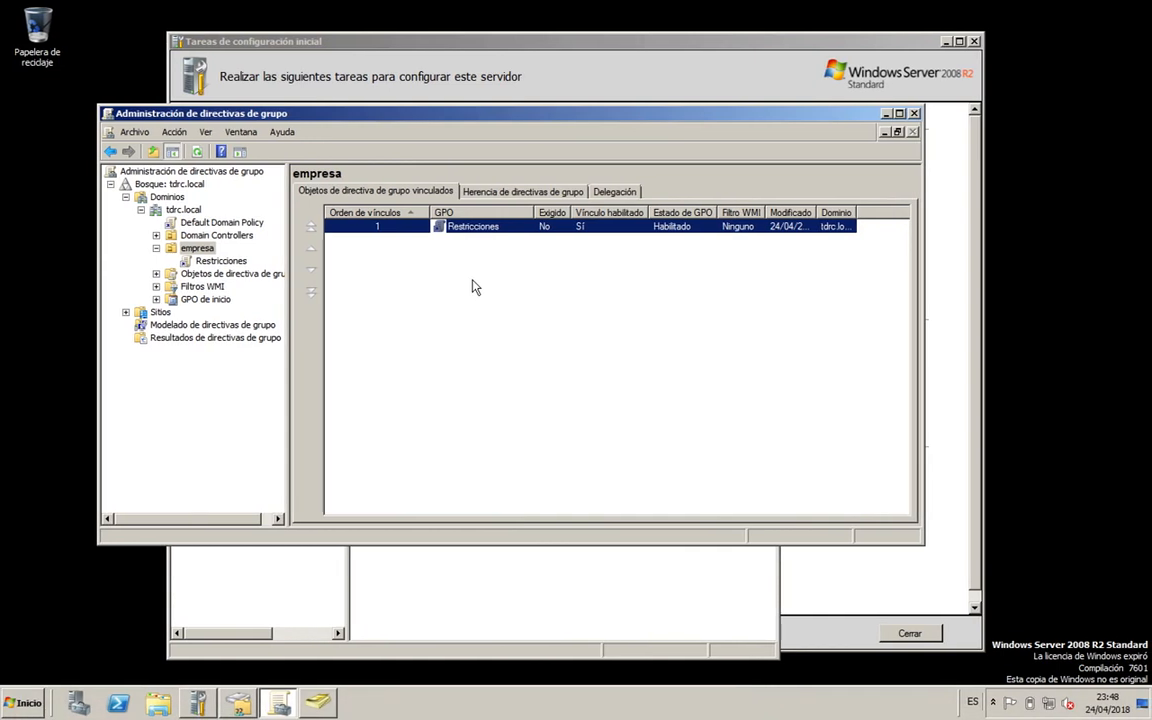
# Step: On the server, close the Group Policy Management and Active Directory Users and Computers windows, and bring up Share and Storage Management
pyautogui.hotkey('ctrl', 'Right')
pyautogui.hotkey('ctrl', 'Left')
pyautogui.hotkey('ctrl', 'Right')
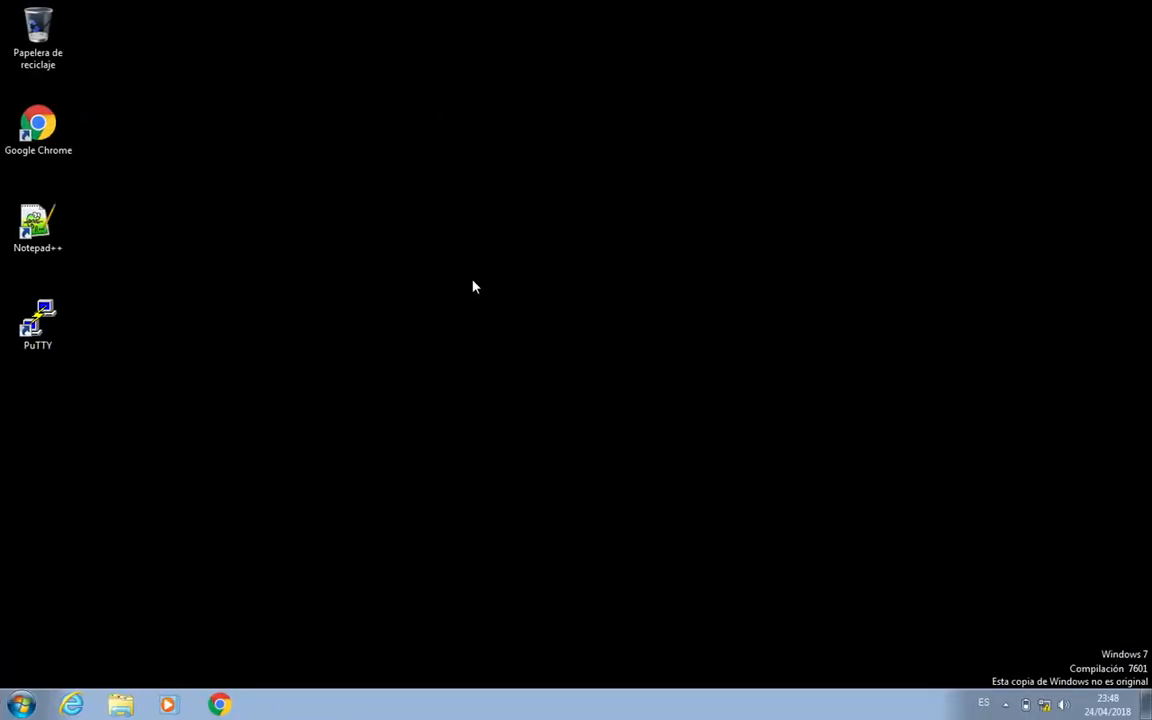
pyautogui.hotkey('ctrl', 'Left')
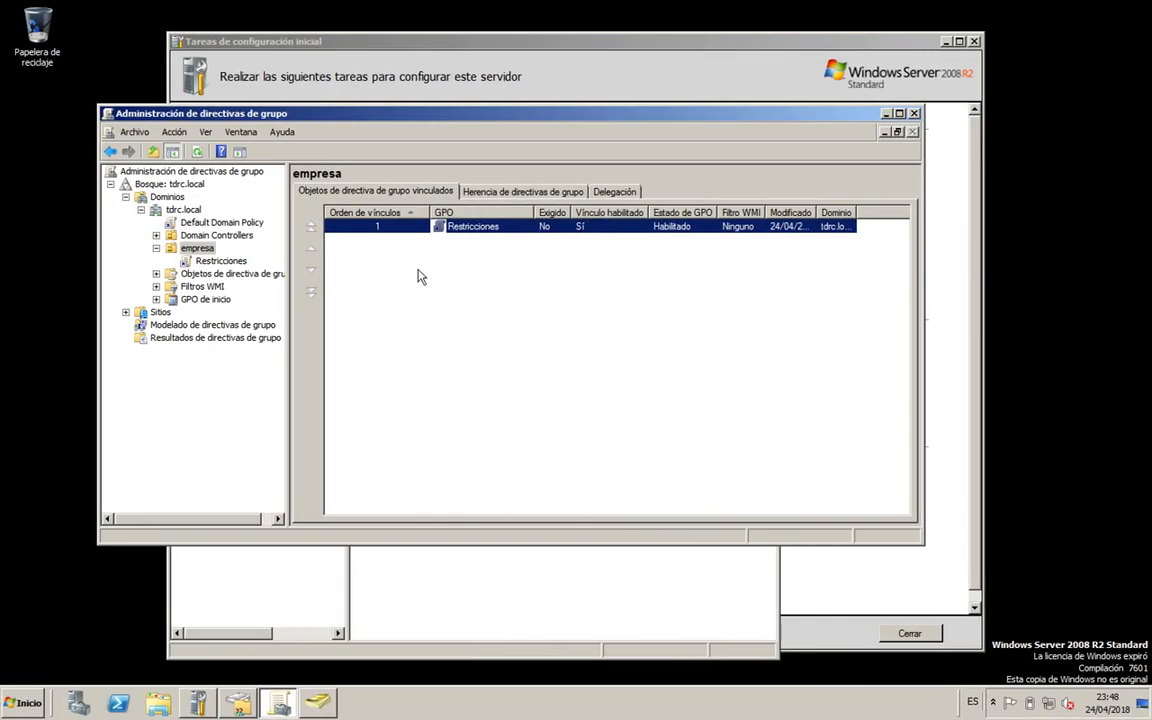
pyautogui.click(914, 114)
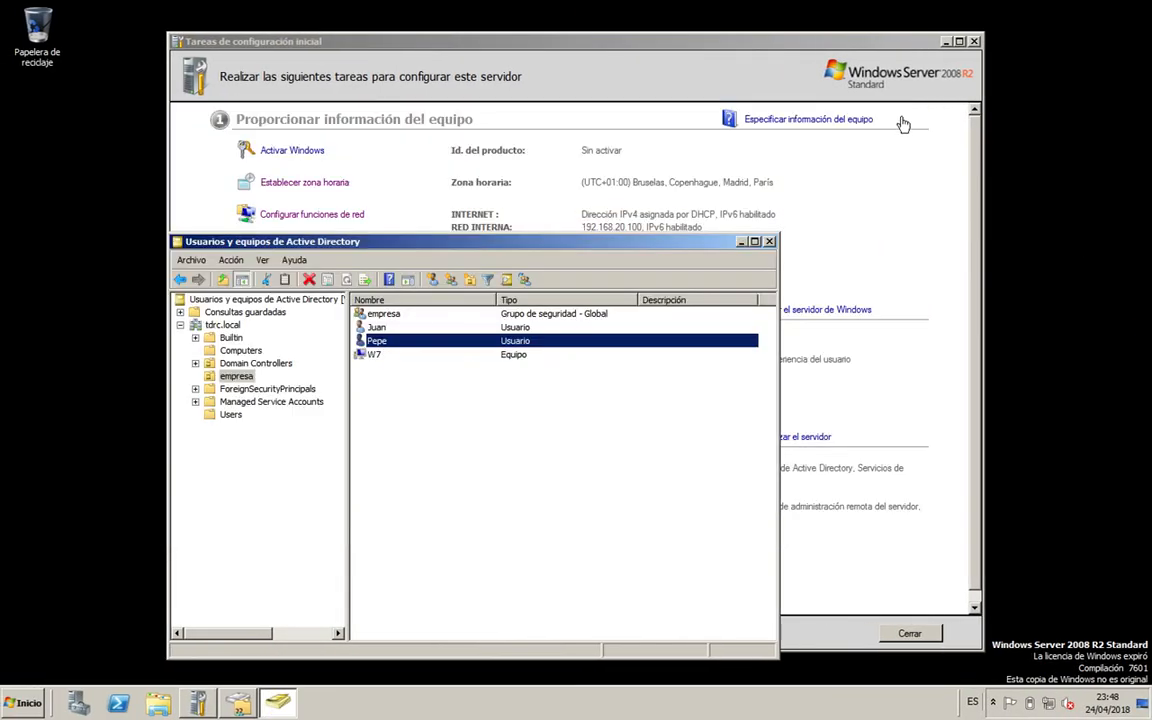
pyautogui.click(769, 241)
pyautogui.click(257, 695)
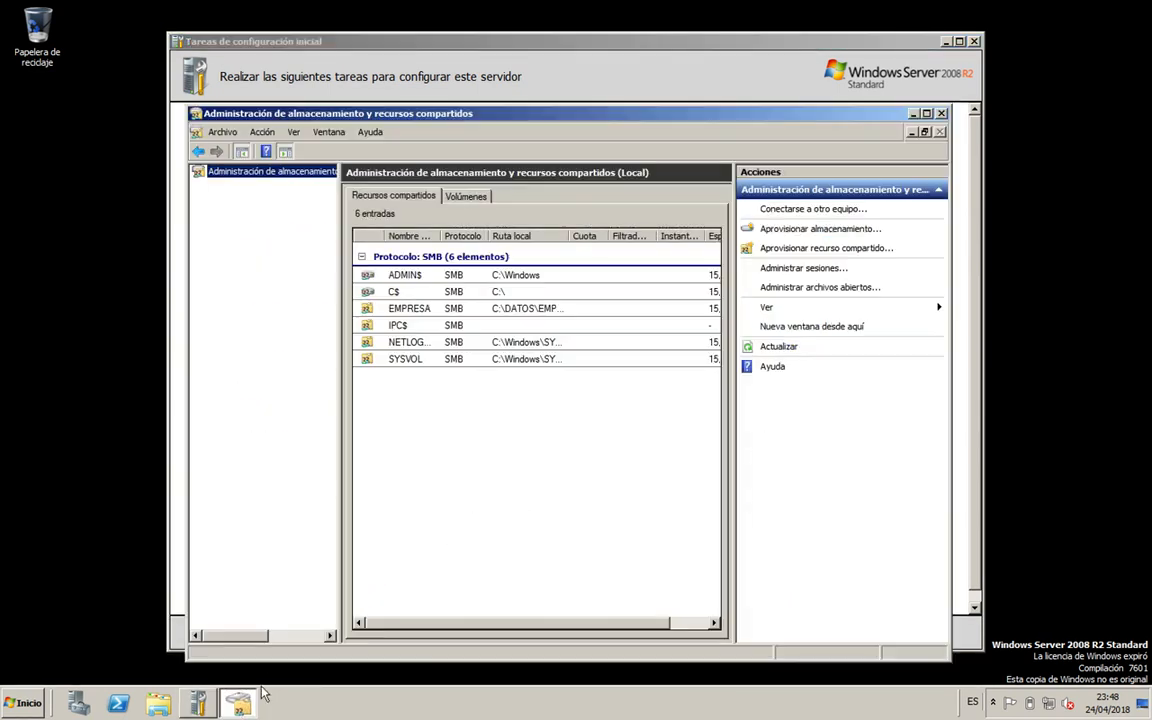
# Step: Open a file explorer window, reposition it, browse to C:\DATOS\EMPRESA and highlight the tests file
pyautogui.click(158, 703)
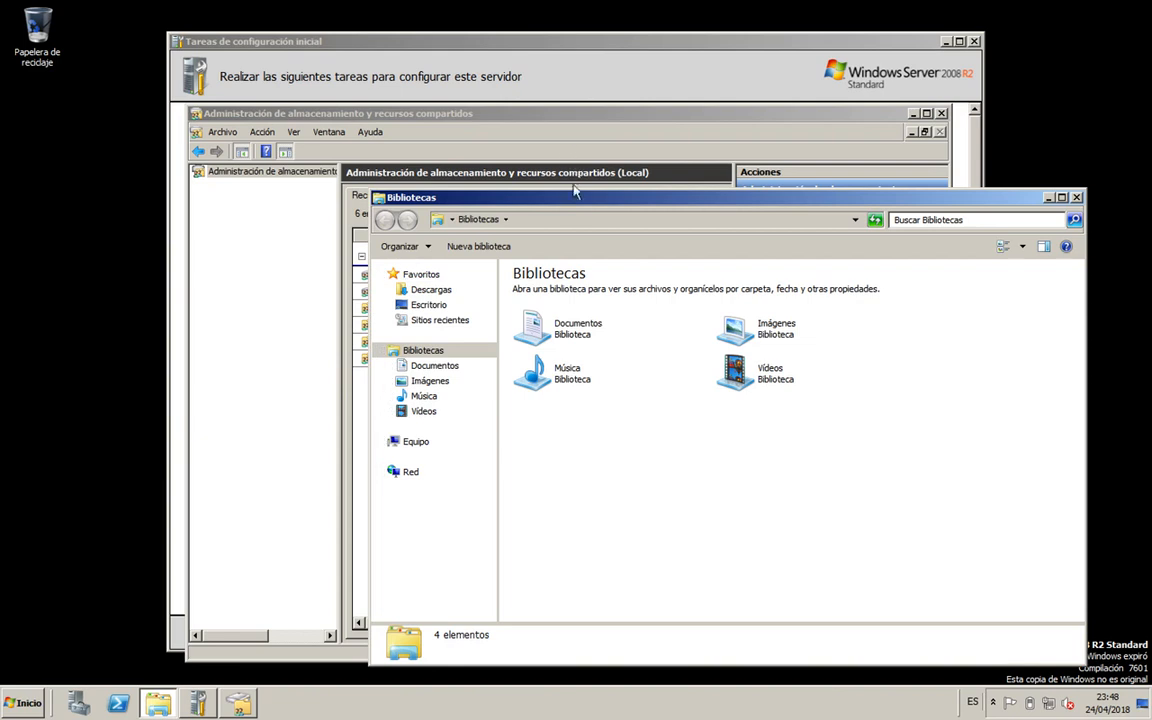
pyautogui.moveTo(560, 197); pyautogui.dragTo(405, 174)
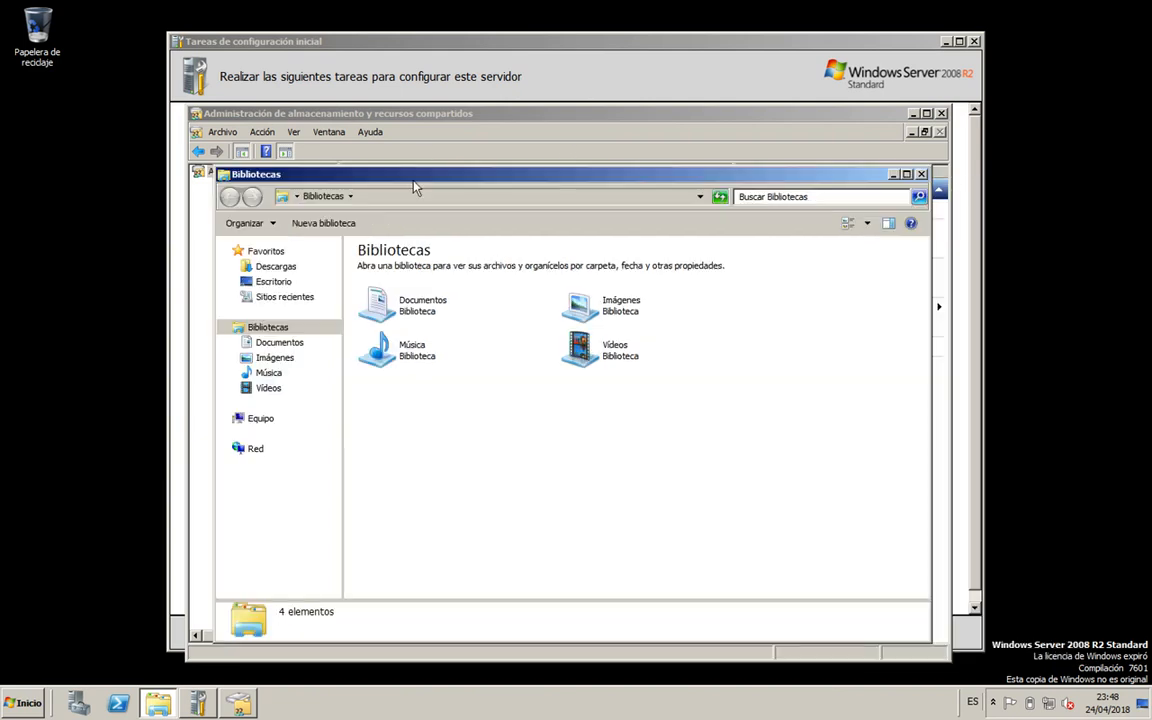
pyautogui.click(260, 420)
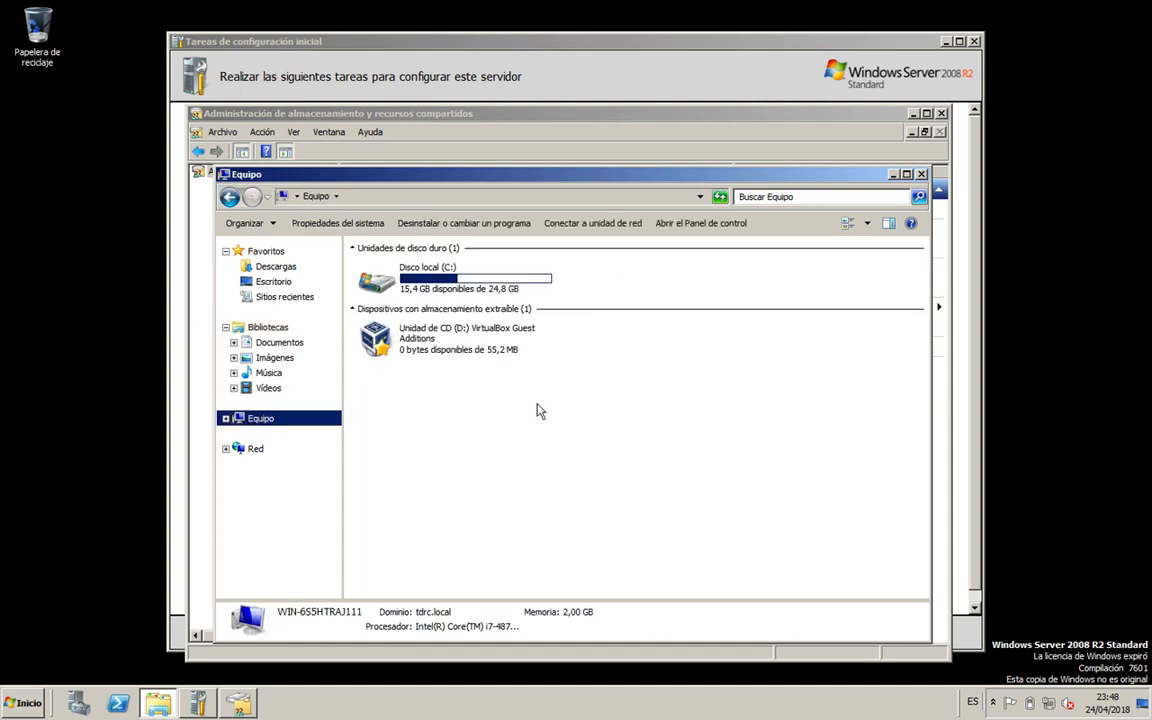
pyautogui.doubleClick(466, 288)
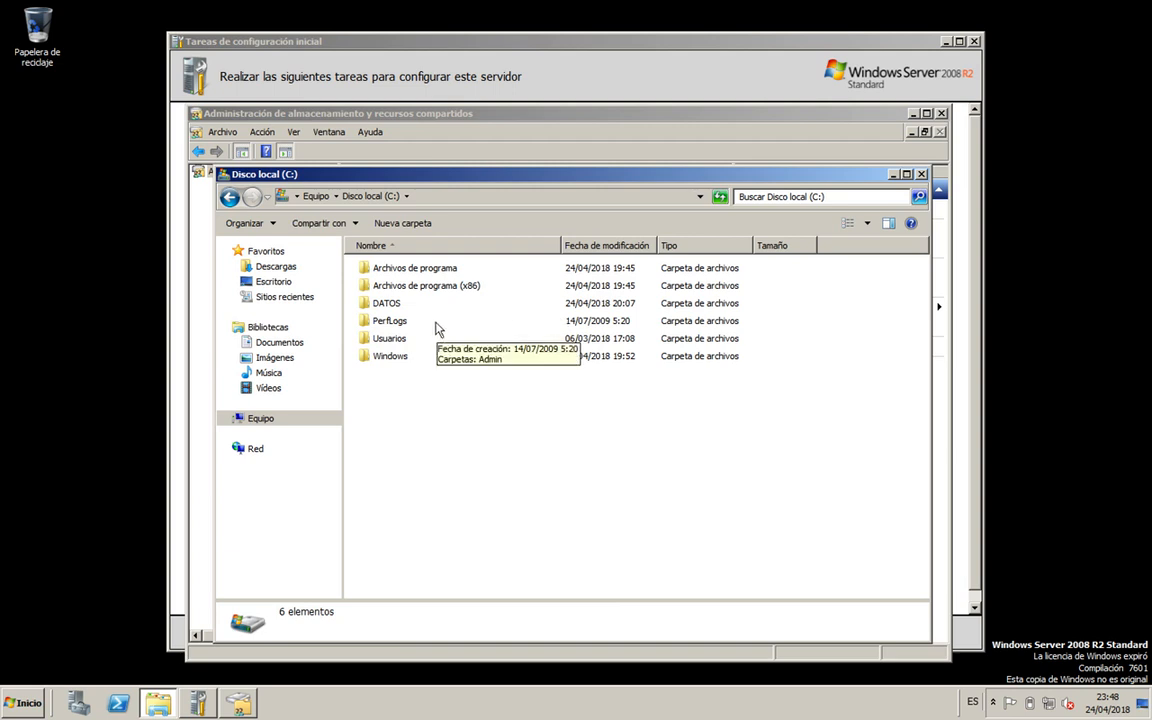
pyautogui.click(409, 306)
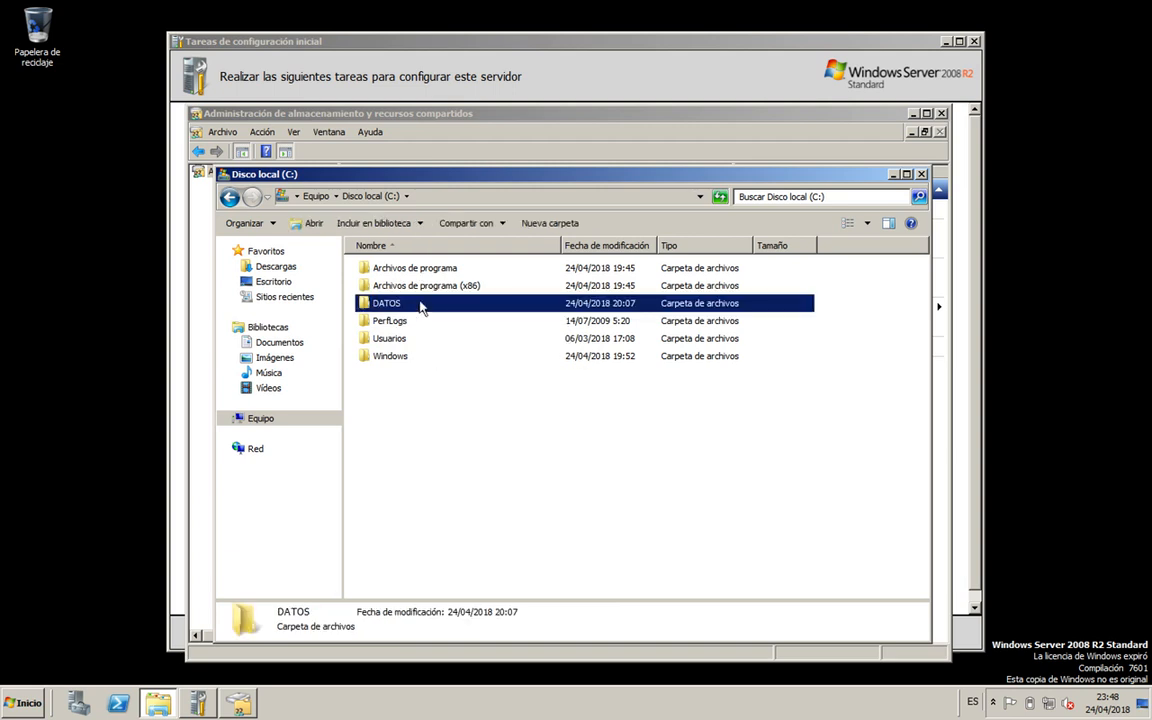
pyautogui.doubleClick(411, 305)
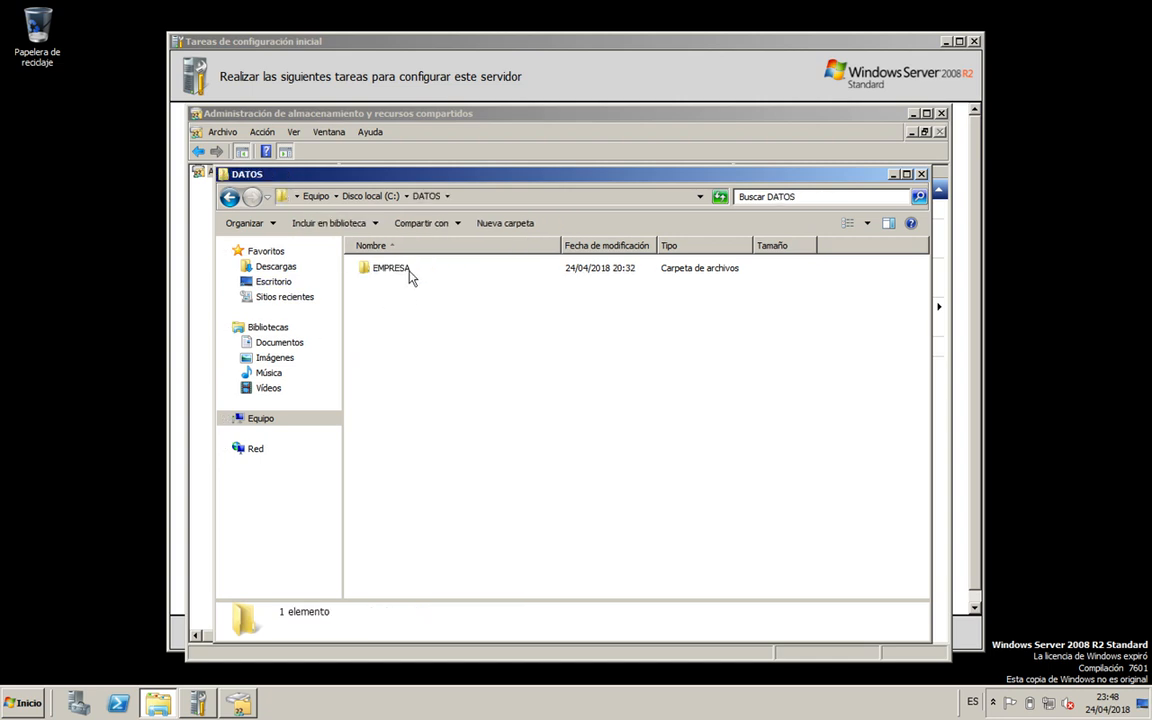
pyautogui.doubleClick(409, 275)
pyautogui.moveTo(455, 304); pyautogui.dragTo(382, 230)
pyautogui.click(537, 411)
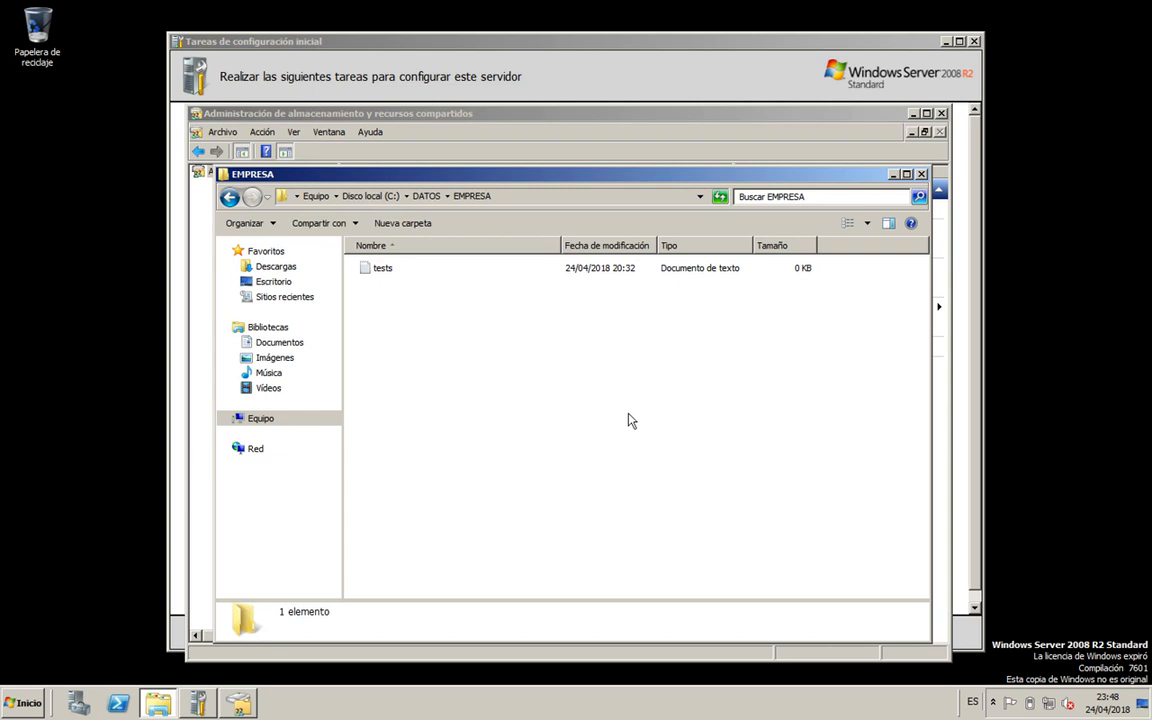
pyautogui.moveTo(527, 380); pyautogui.dragTo(527, 258)
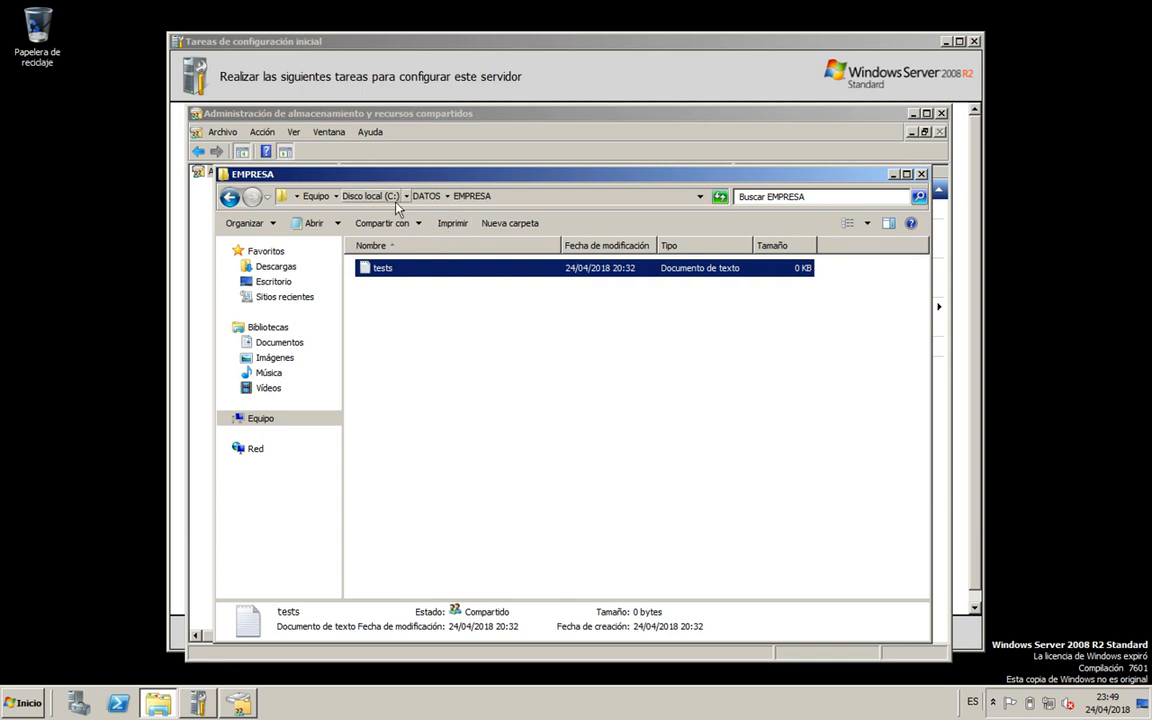
# Step: Return to the root of the C: drive and reopen the EMPRESA folder inside DATOS
pyautogui.click(360, 196)
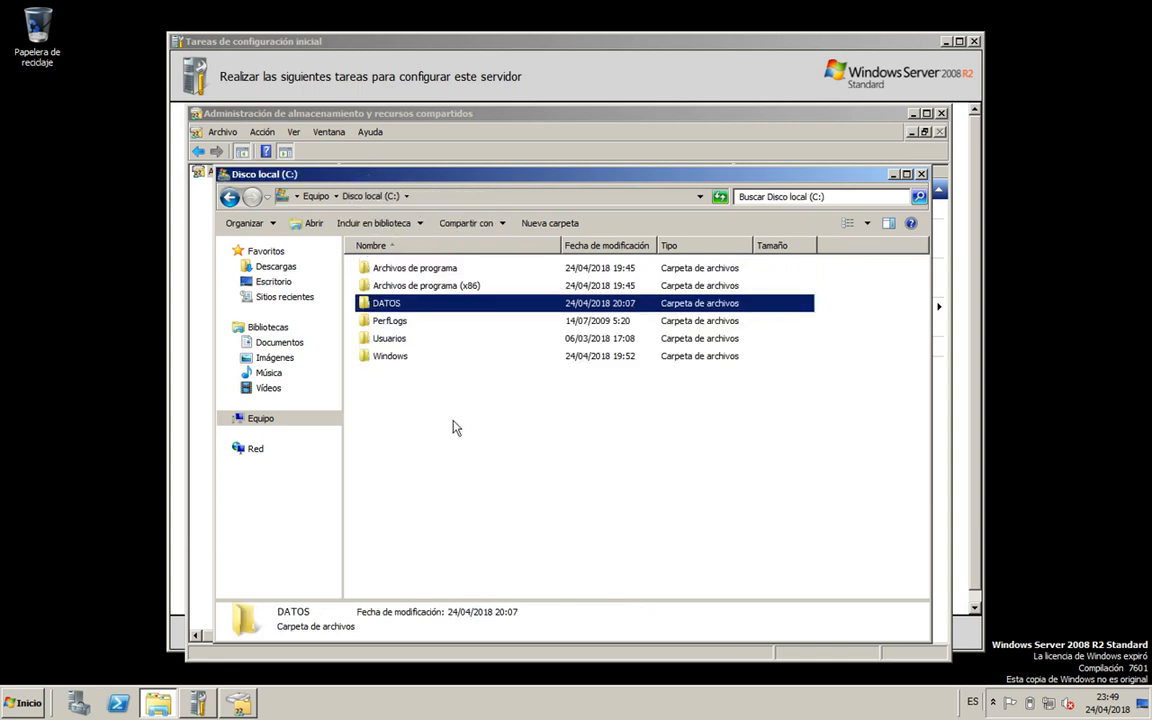
pyautogui.click(437, 407)
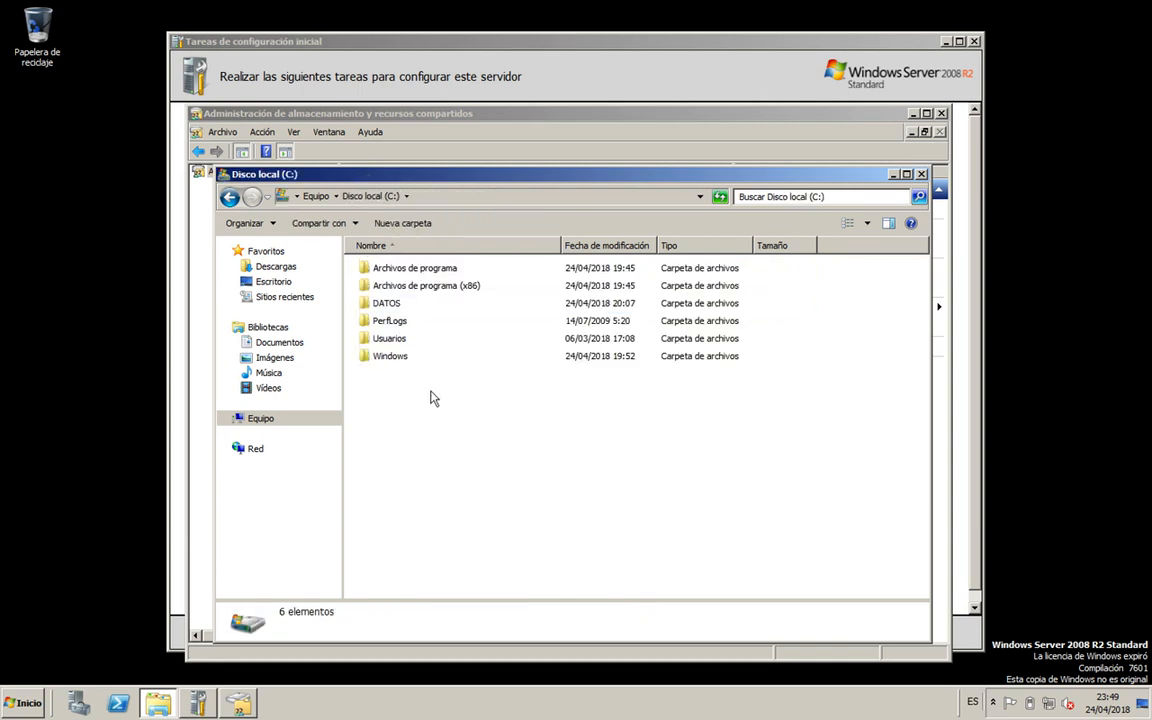
pyautogui.doubleClick(405, 305)
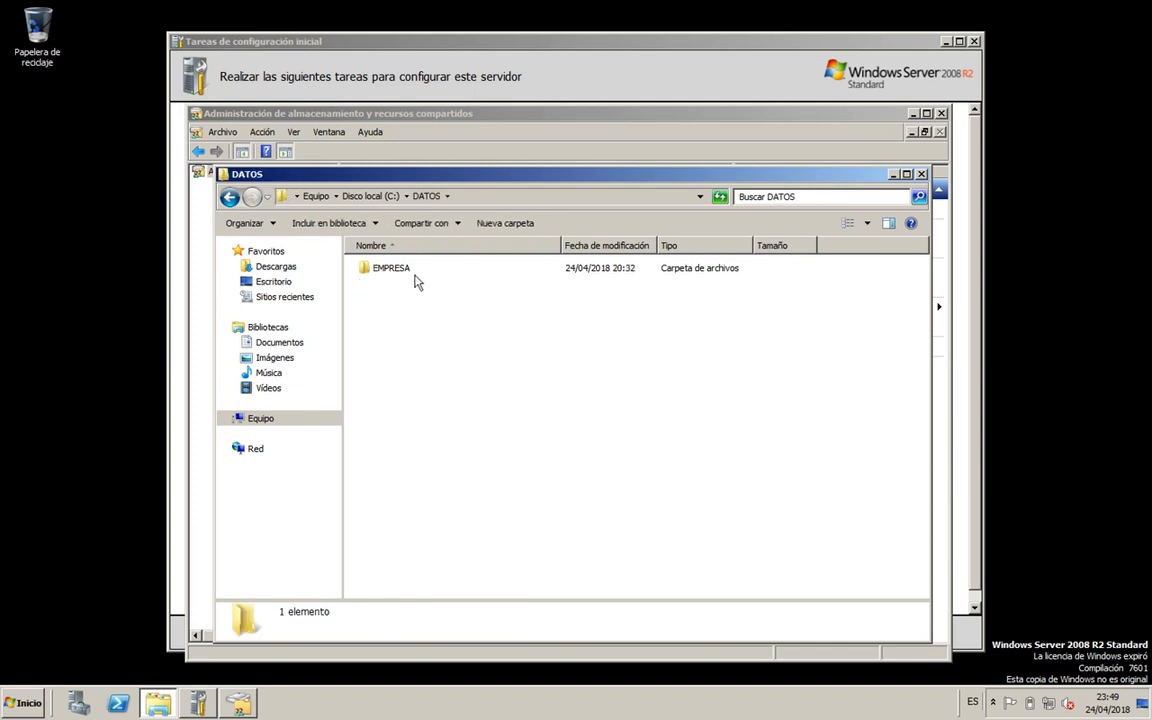
pyautogui.doubleClick(392, 268)
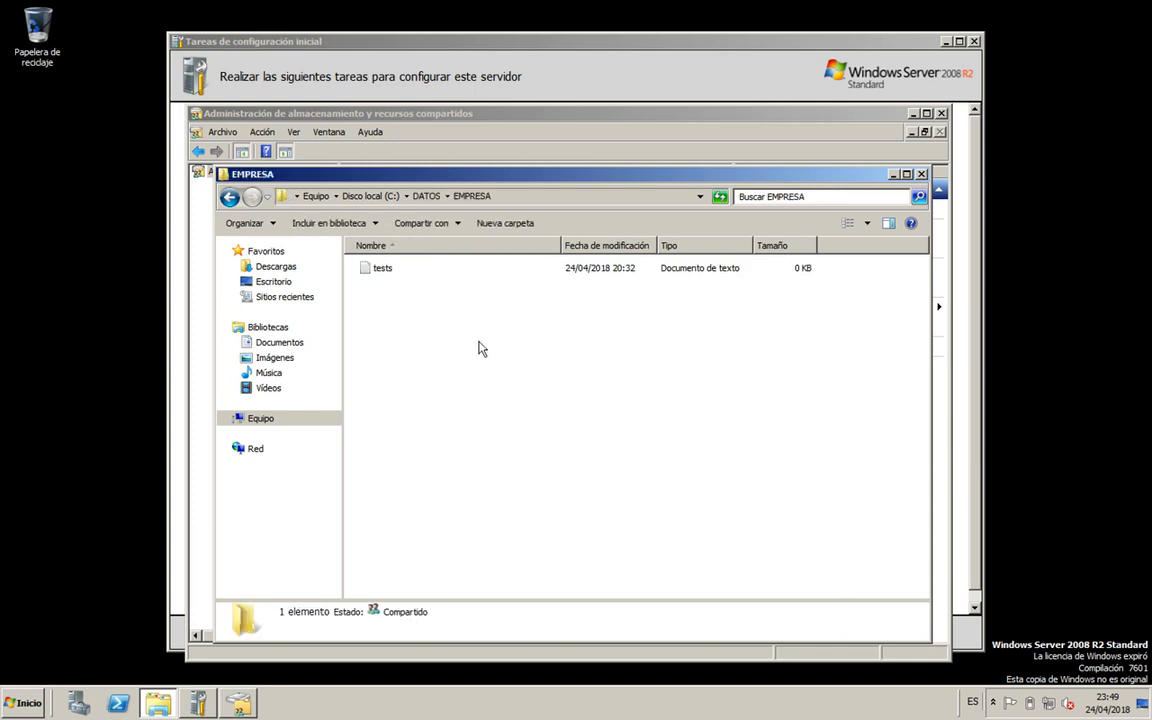
# Step: Examine the sharing properties of the EMPRESA folder, including its shared users and advanced sharing settings, and close them unchanged
pyautogui.click(426, 196)
pyautogui.rightClick(403, 268)
pyautogui.click(440, 454)
pyautogui.click(488, 292)
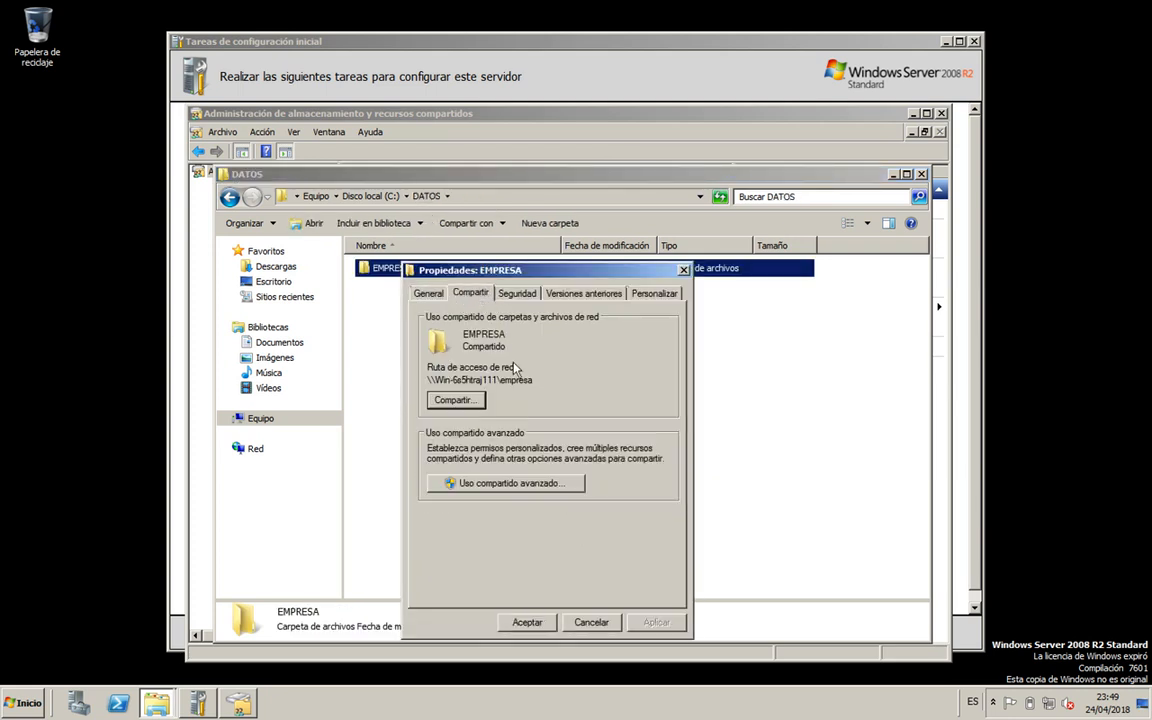
pyautogui.click(477, 404)
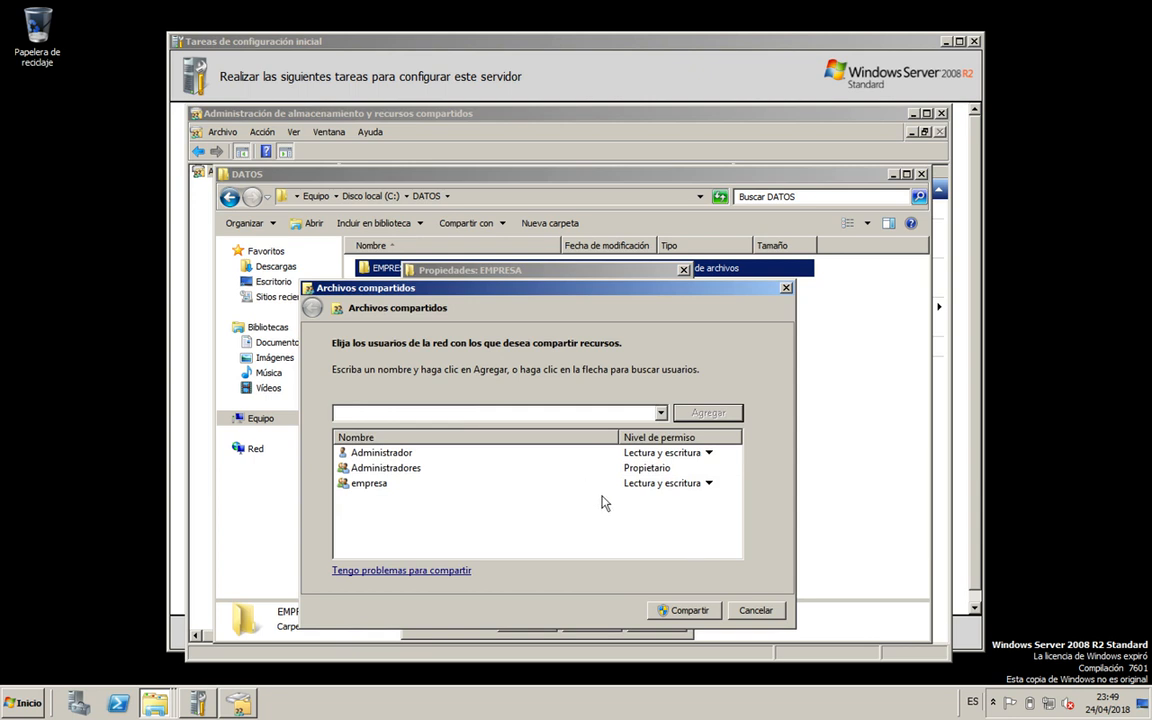
pyautogui.click(756, 611)
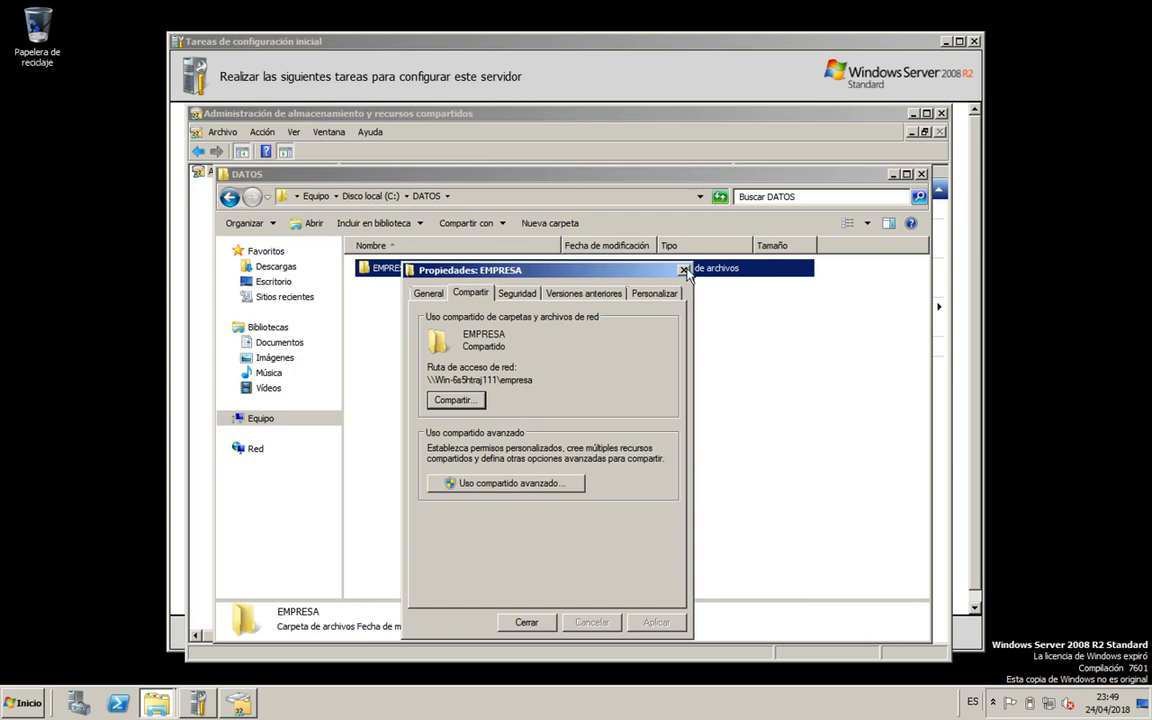
pyautogui.click(505, 484)
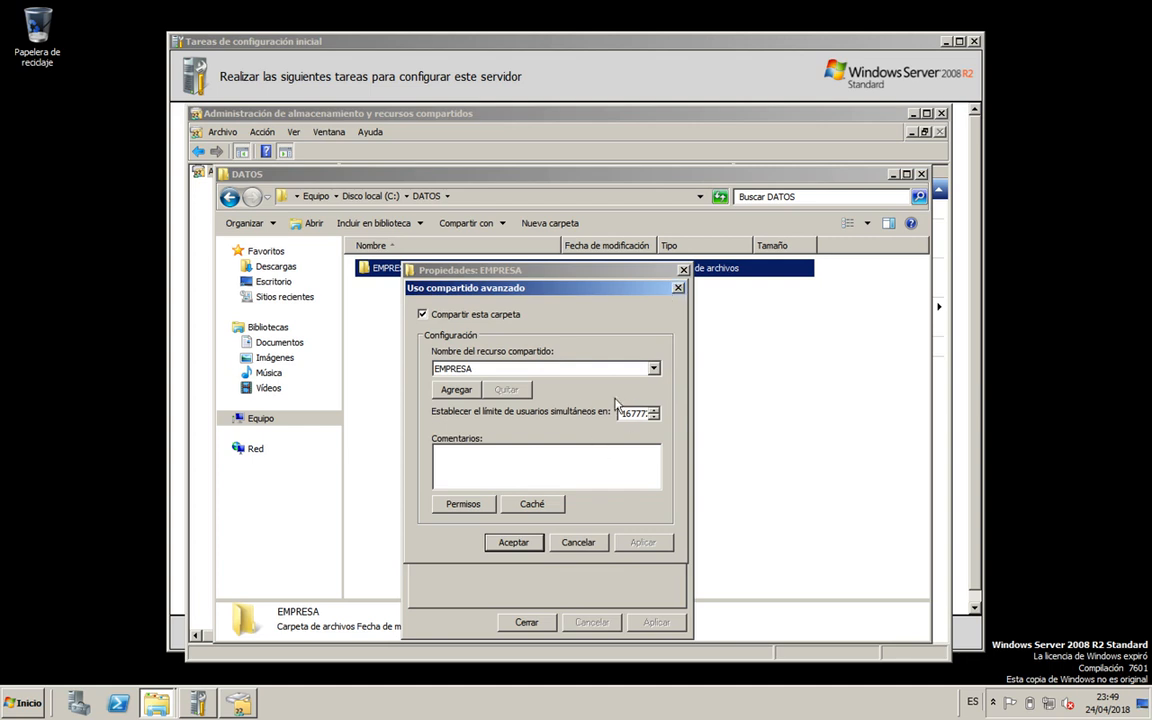
pyautogui.click(678, 288)
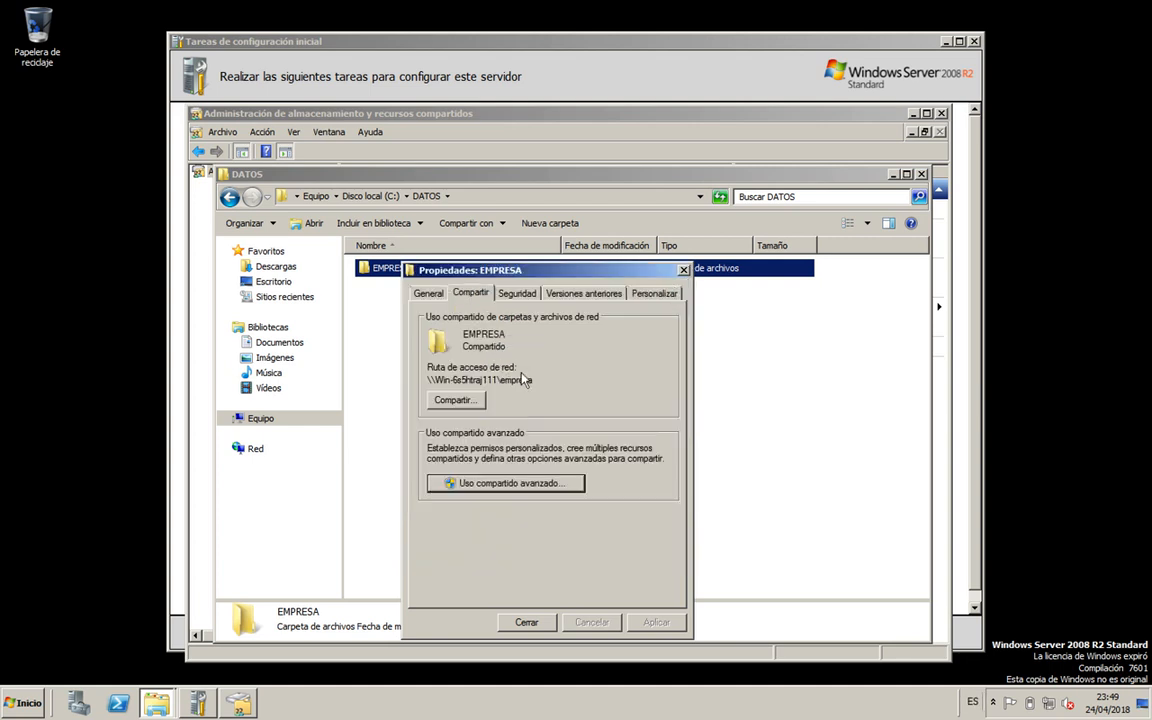
pyautogui.click(683, 270)
# Step: In Share and Storage Management, examine the EMPRESA share and the server's volumes
pyautogui.click(419, 114)
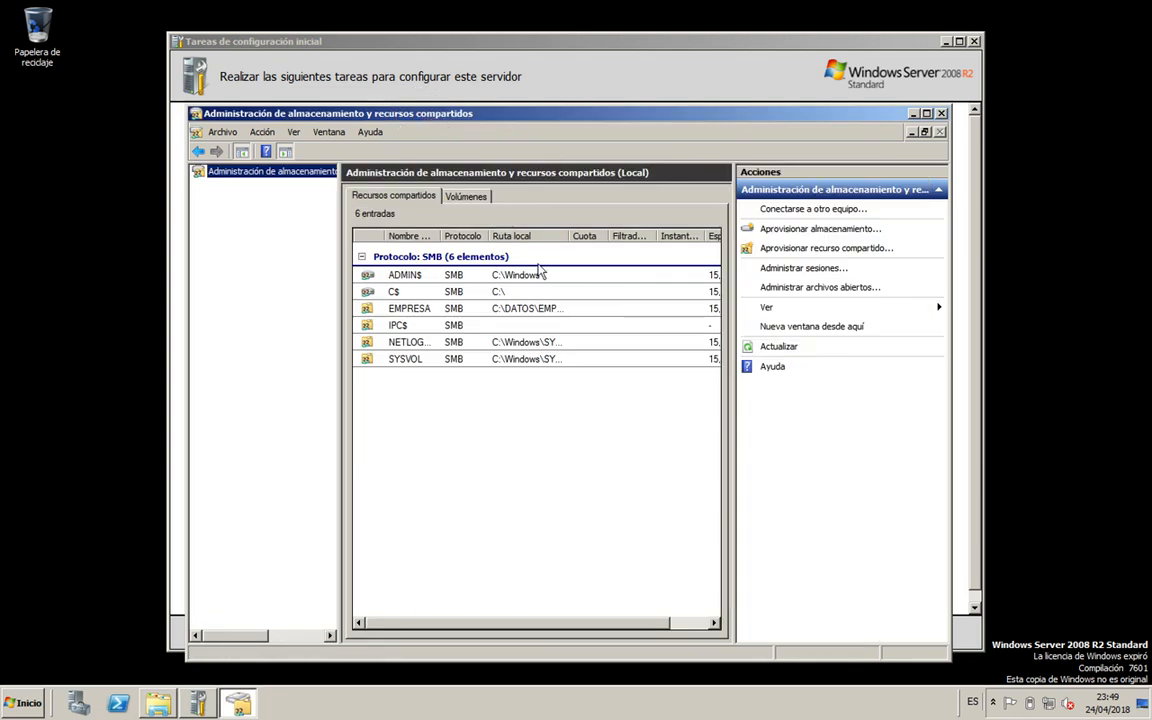
pyautogui.click(420, 310)
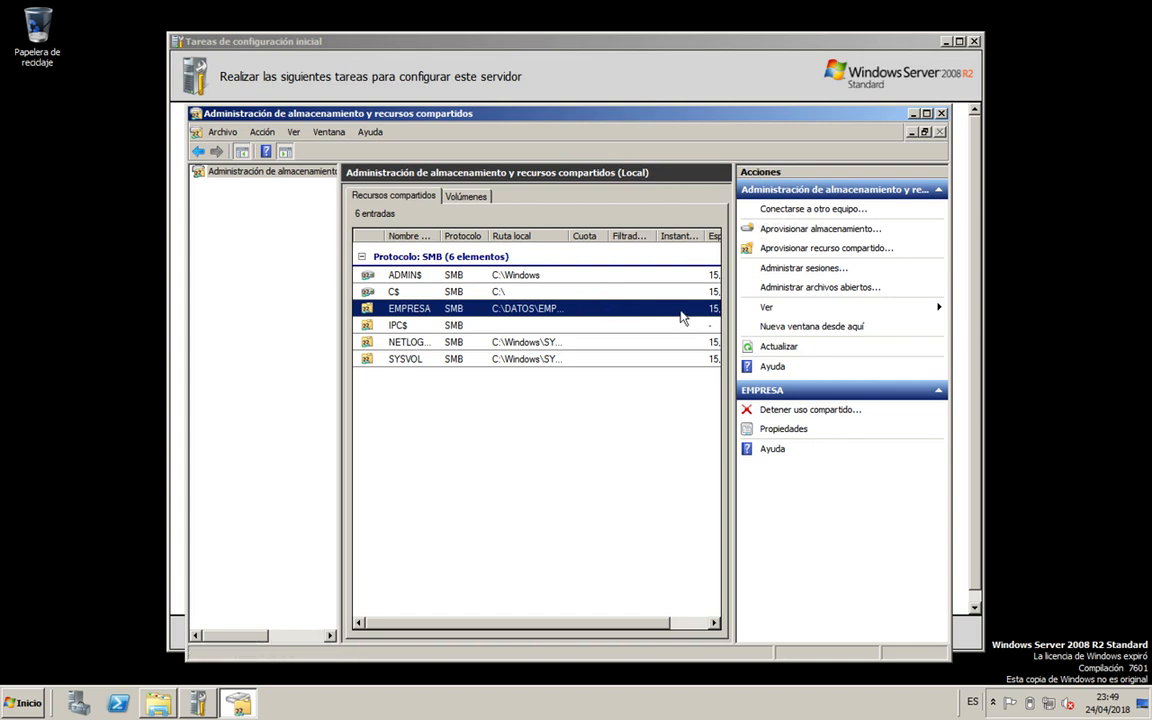
pyautogui.click(470, 196)
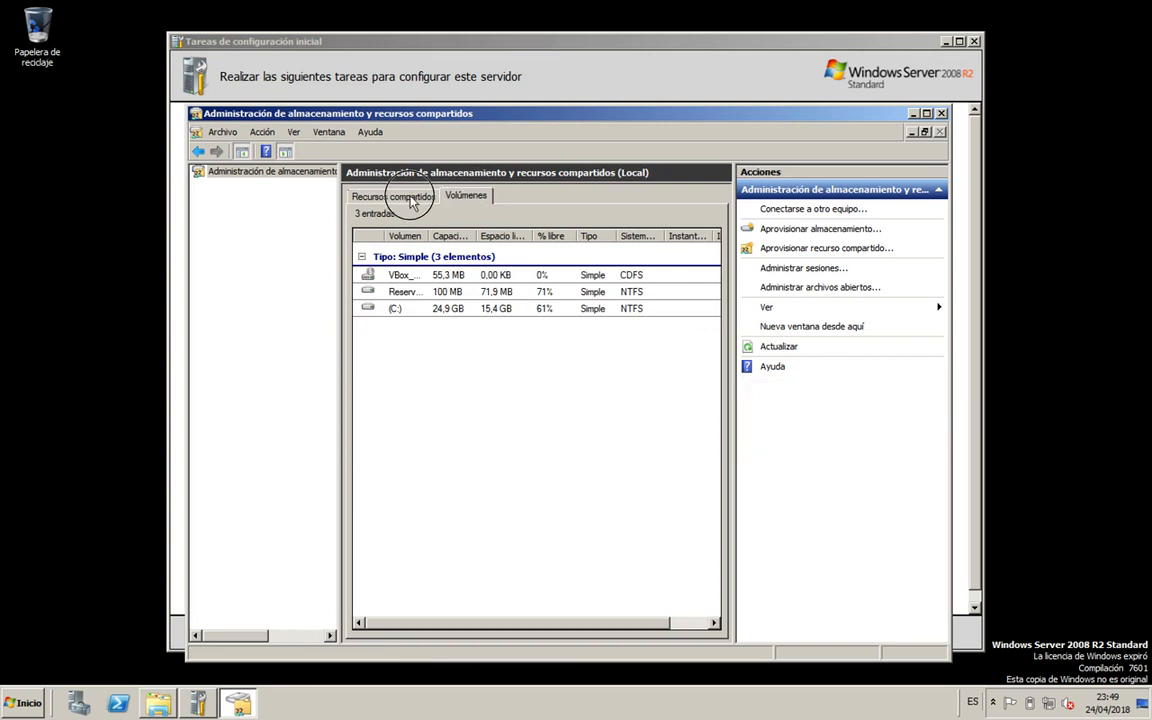
pyautogui.click(377, 197)
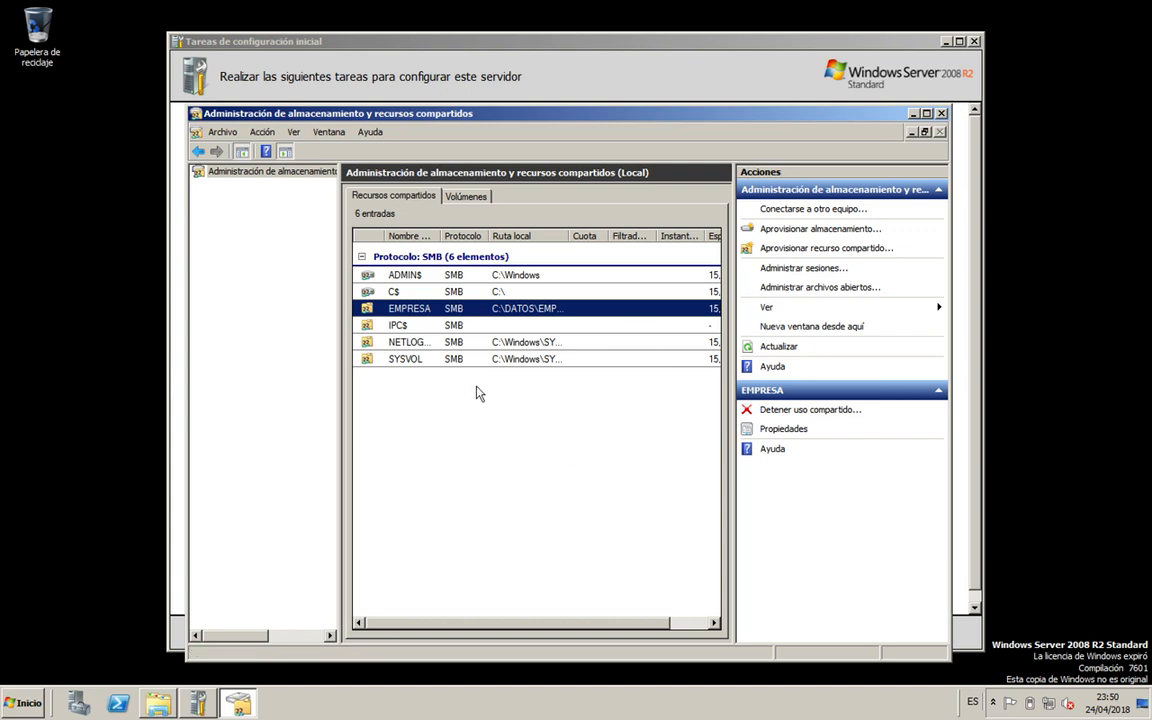
pyautogui.click(401, 311)
pyautogui.rightClick(401, 311)
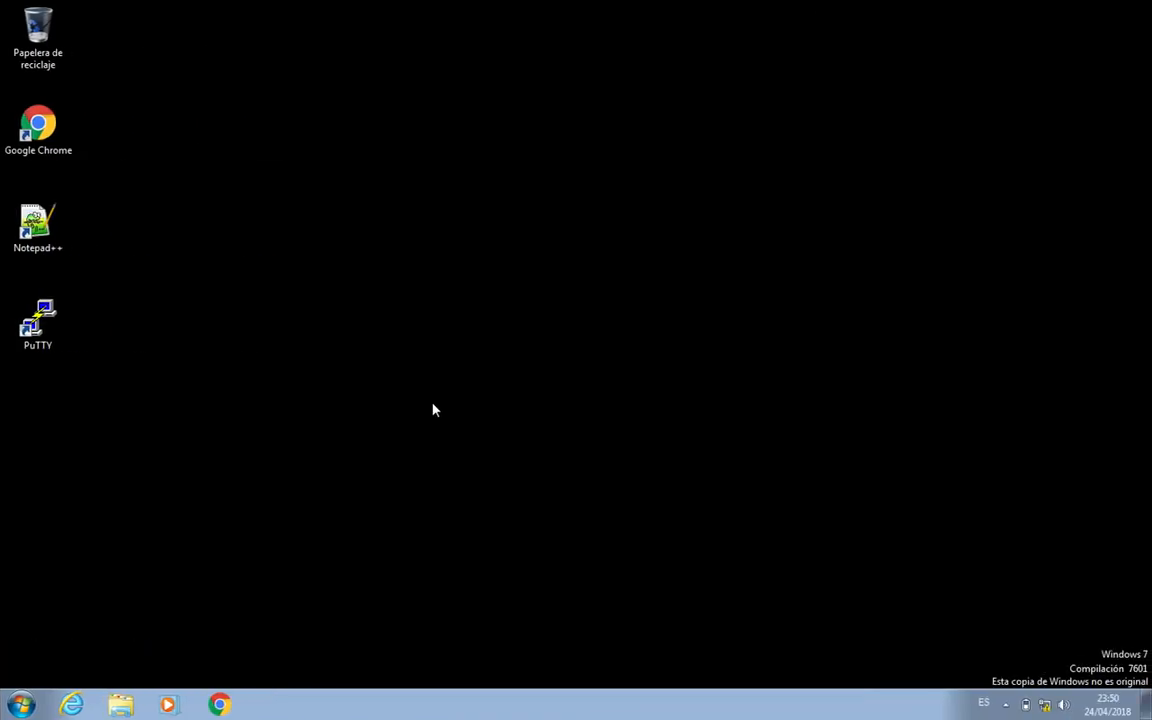
# Step: Switch to the Windows 7 client, open Equipo in the file explorer and select the EMPRESA network drive (Z:)
pyautogui.click(120, 704)
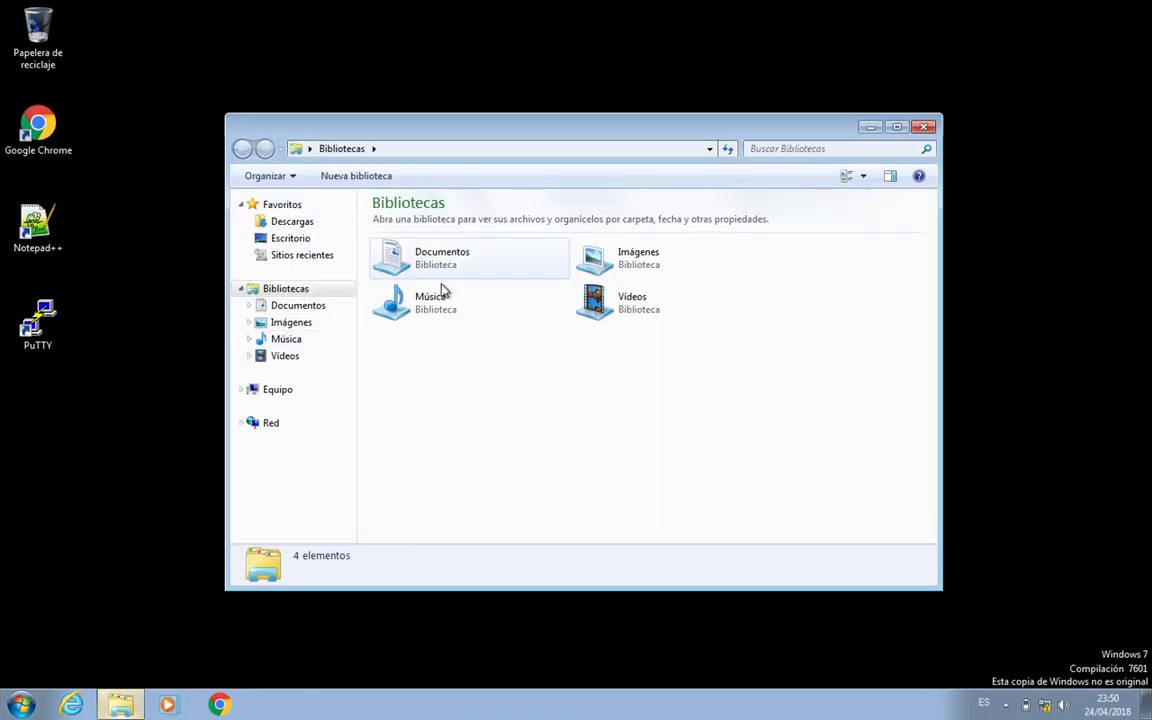
pyautogui.click(294, 390)
pyautogui.click(466, 368)
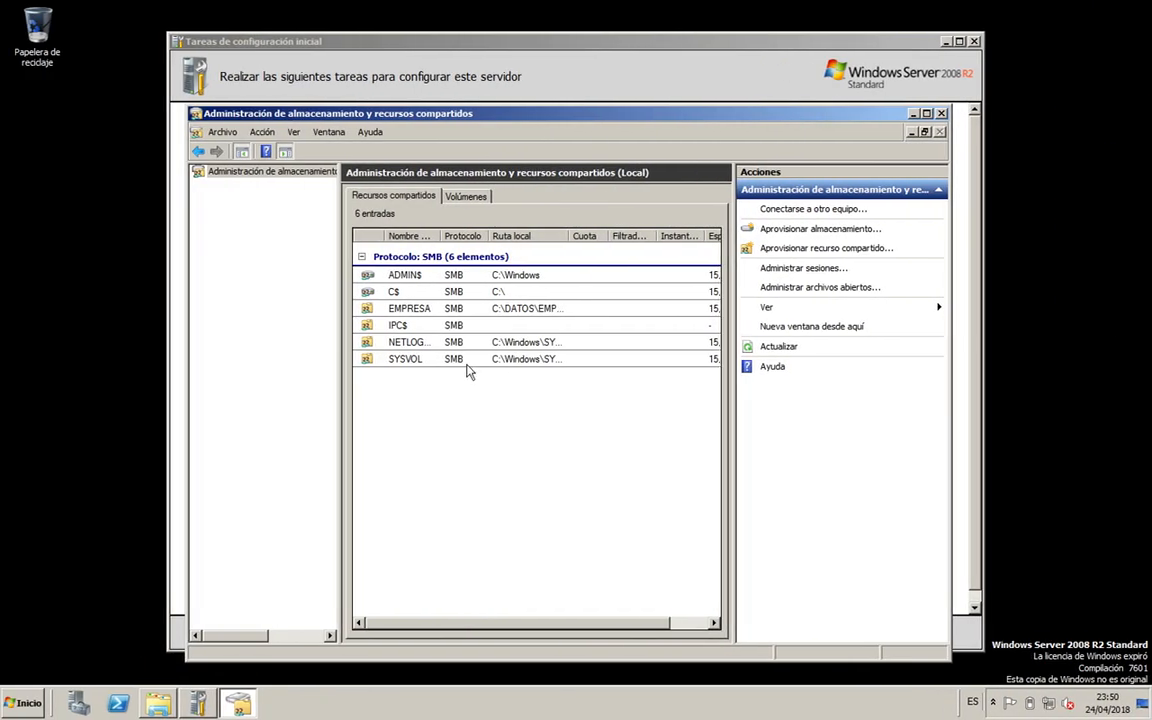
# Step: Return to the DATOS folder on the server and look at the commands available for the EMPRESA folder
pyautogui.click(223, 133)
pyautogui.click(571, 566)
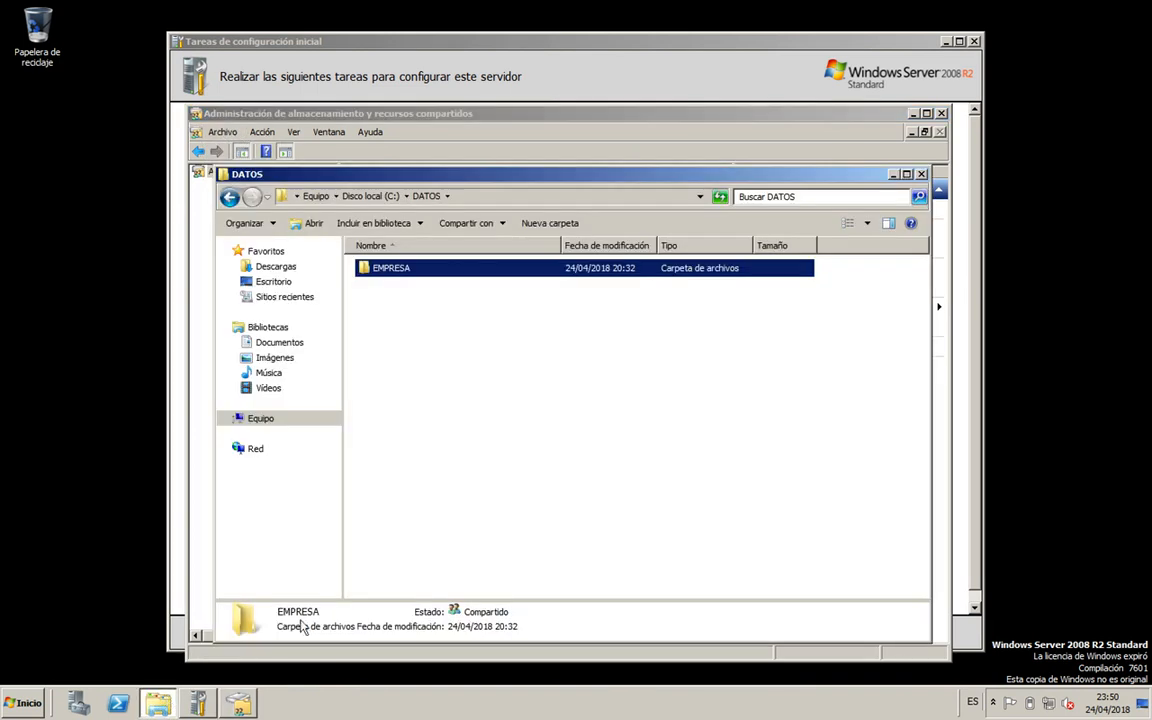
pyautogui.rightClick(396, 268)
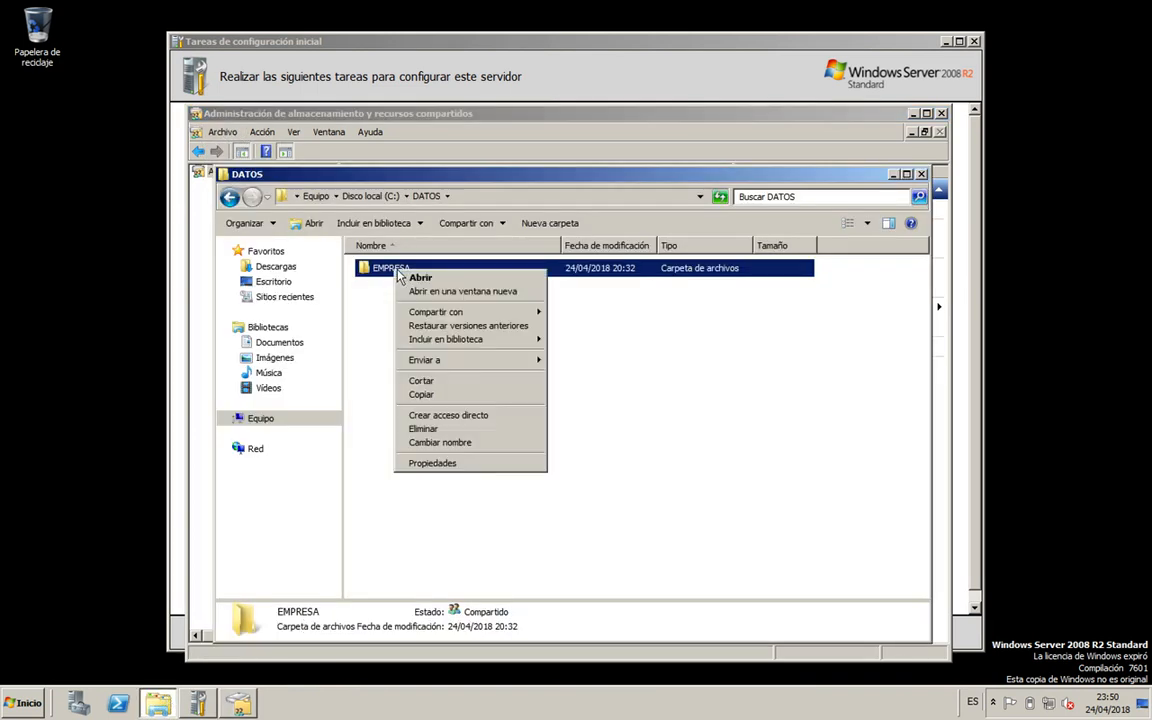
pyautogui.click(449, 486)
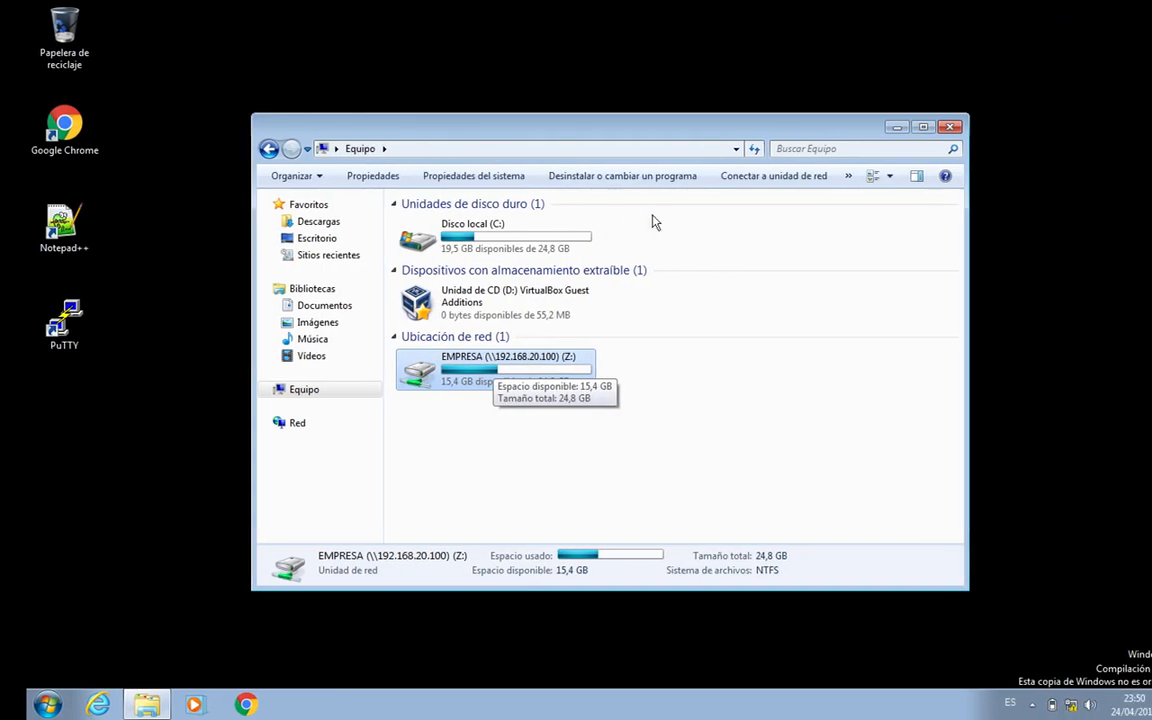
# Step: On the client, open the EMPRESA network drive (Z:), go back to Equipo, reopen the drive and highlight the tests file
pyautogui.doubleClick(470, 365)
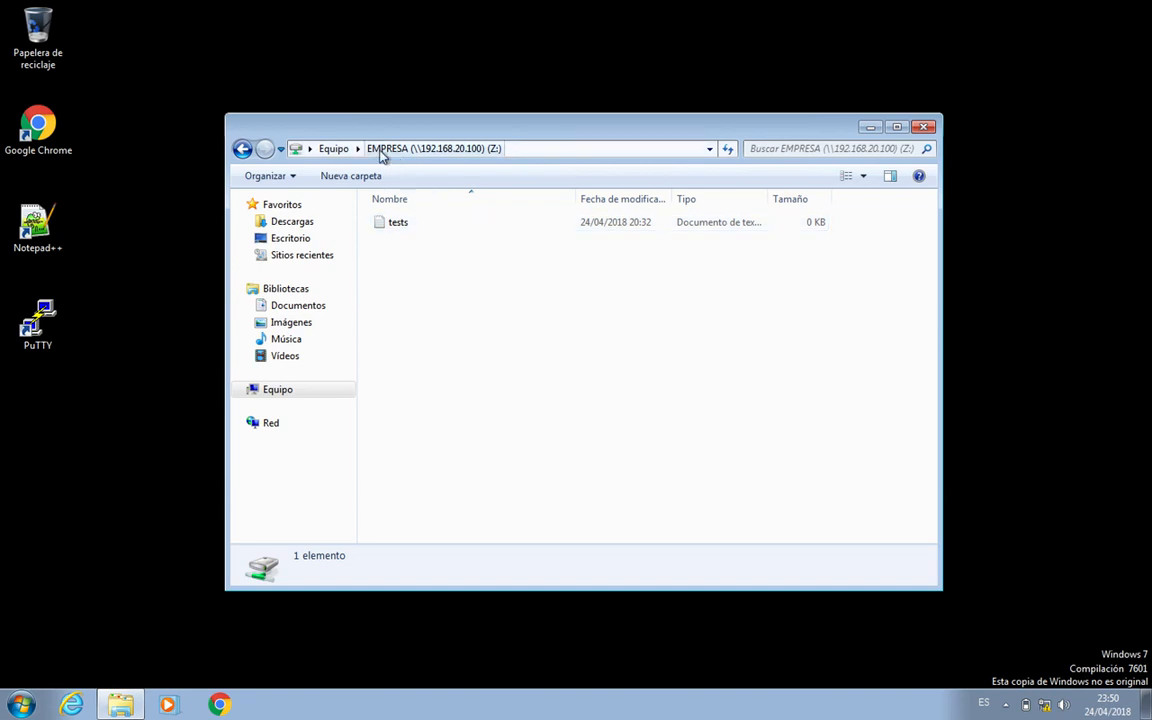
pyautogui.click(335, 148)
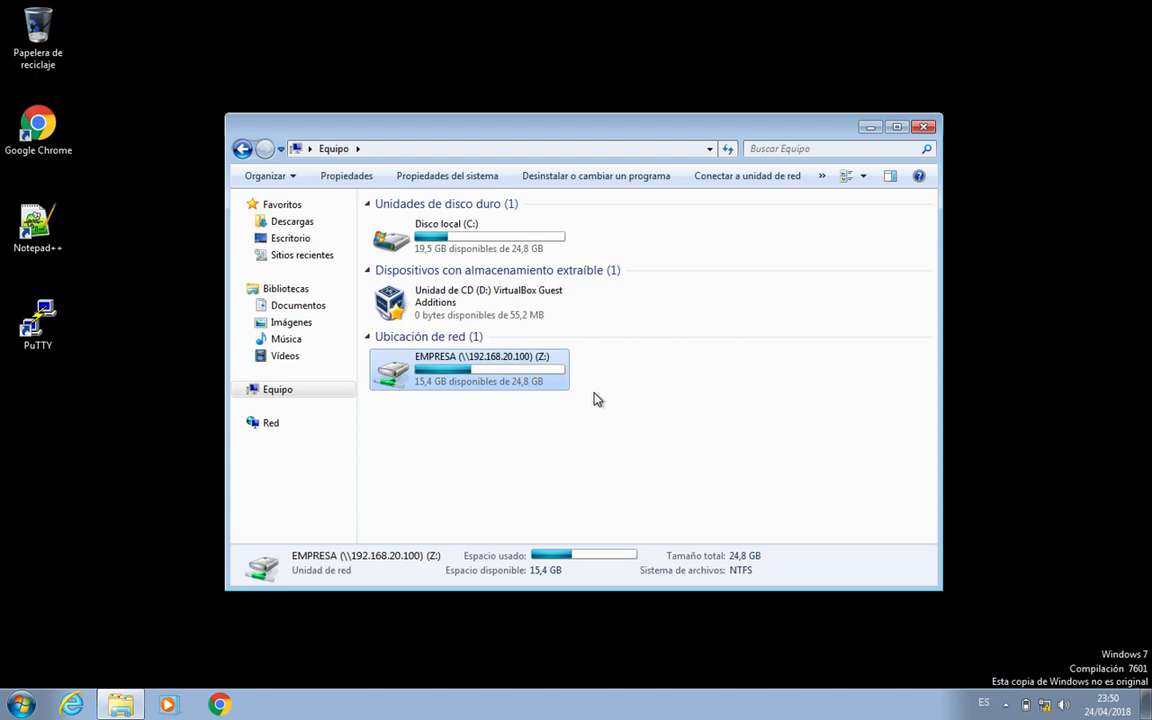
pyautogui.doubleClick(535, 380)
pyautogui.moveTo(506, 366); pyautogui.dragTo(437, 198)
pyautogui.click(470, 337)
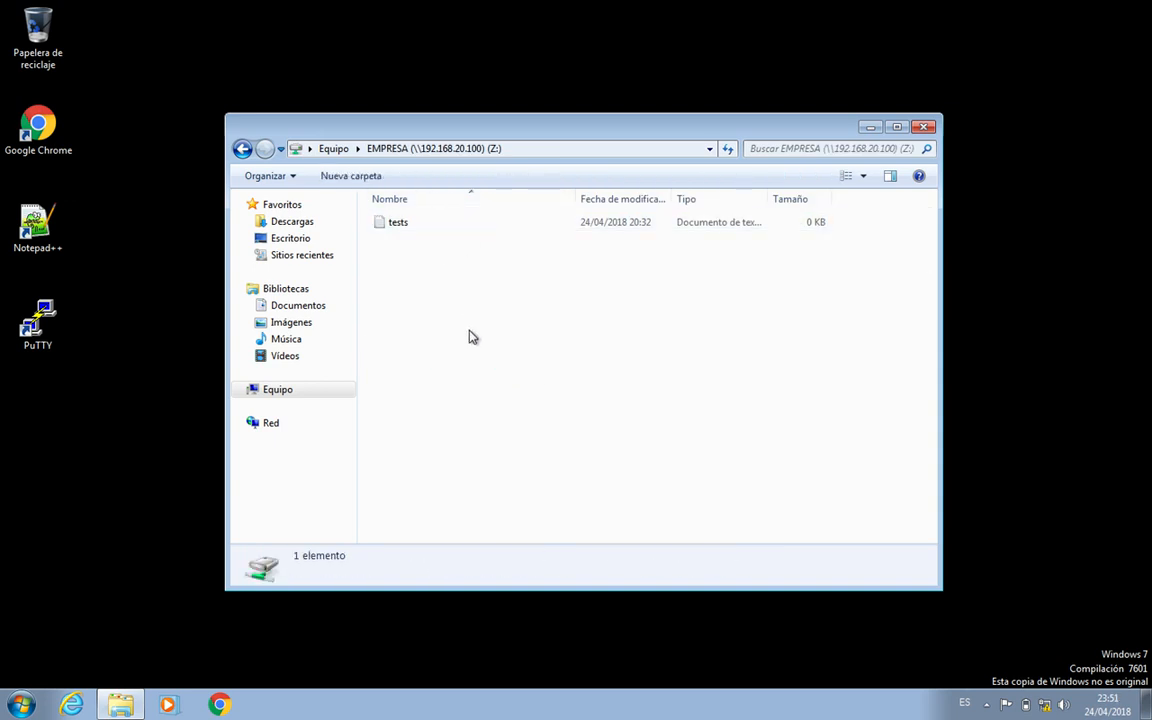
pyautogui.moveTo(469, 314); pyautogui.dragTo(301, 13)
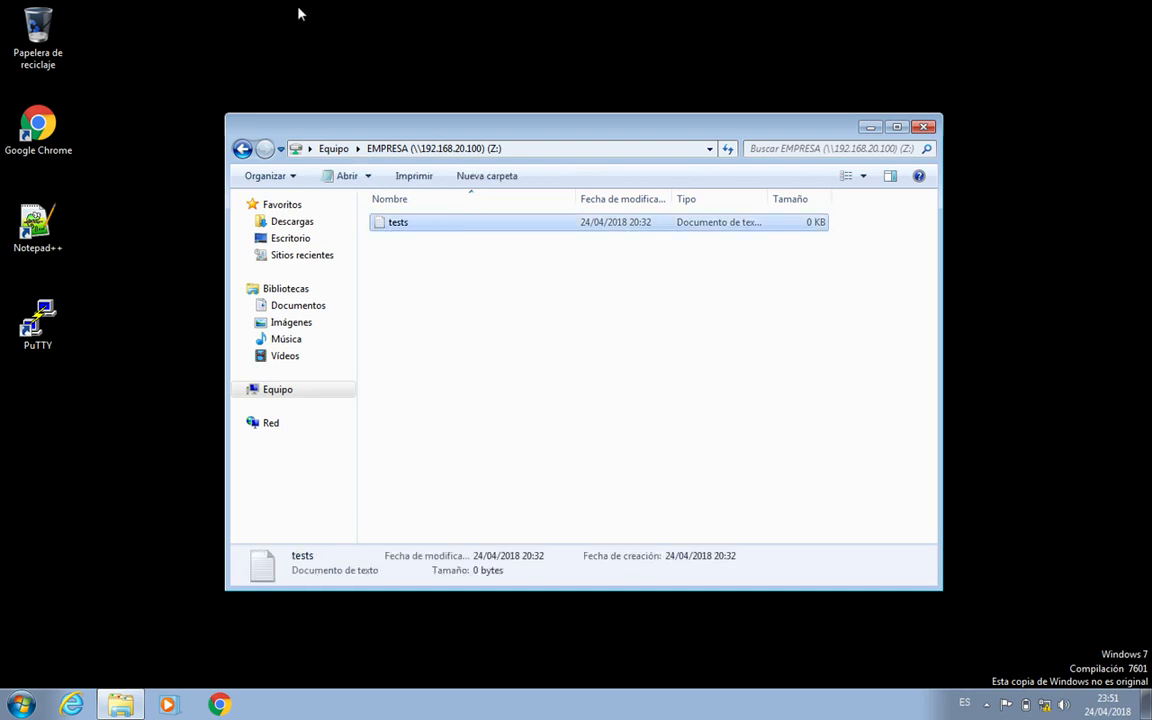
pyautogui.click(617, 314)
pyautogui.moveTo(617, 314); pyautogui.dragTo(607, 211)
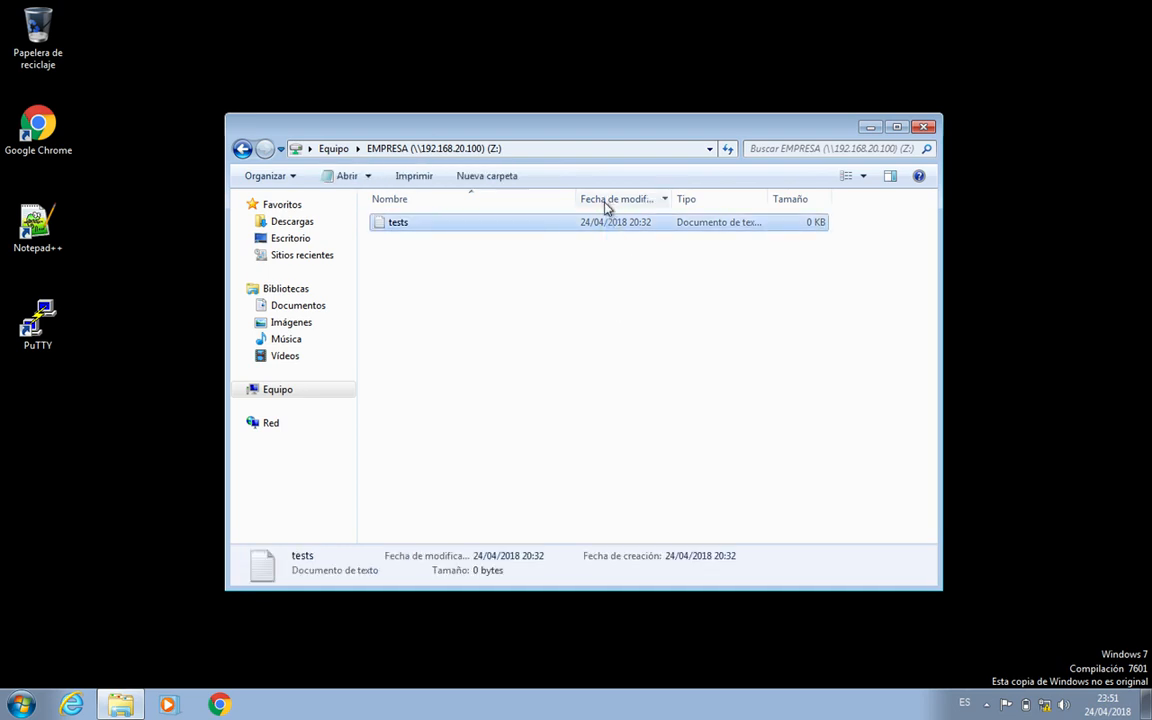
pyautogui.click(351, 149)
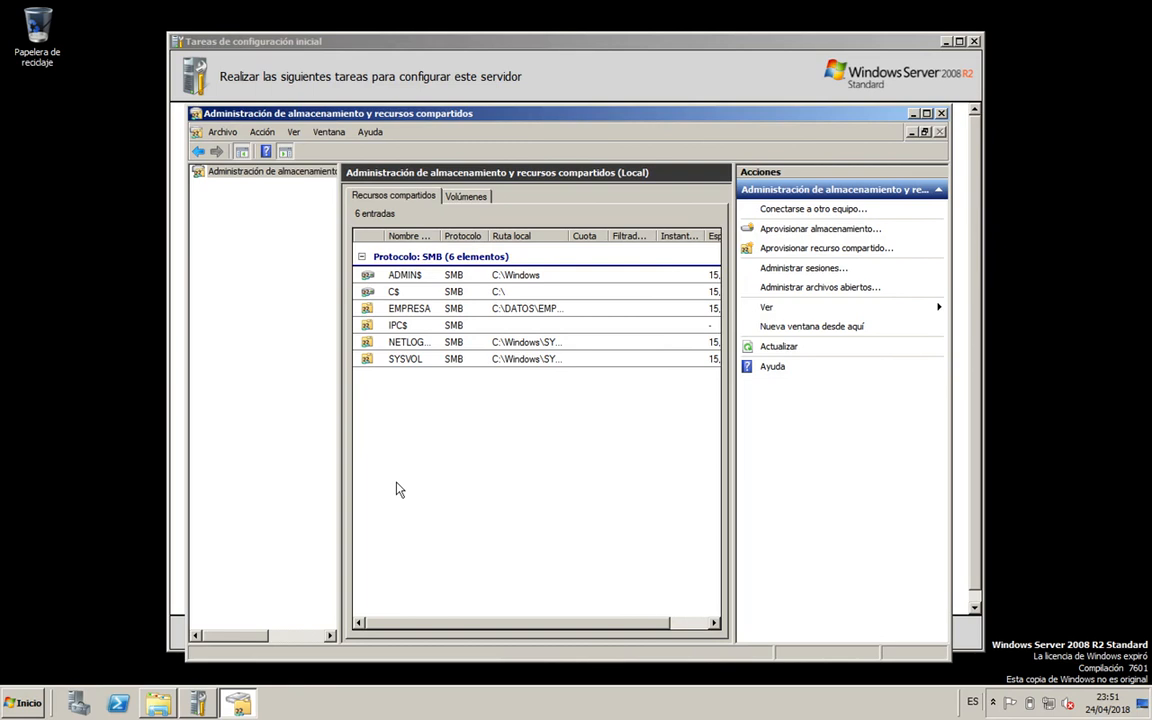
# Step: Switch to BBEdit and close the guia.txt window
pyautogui.hotkey('ctrl', 'Left')
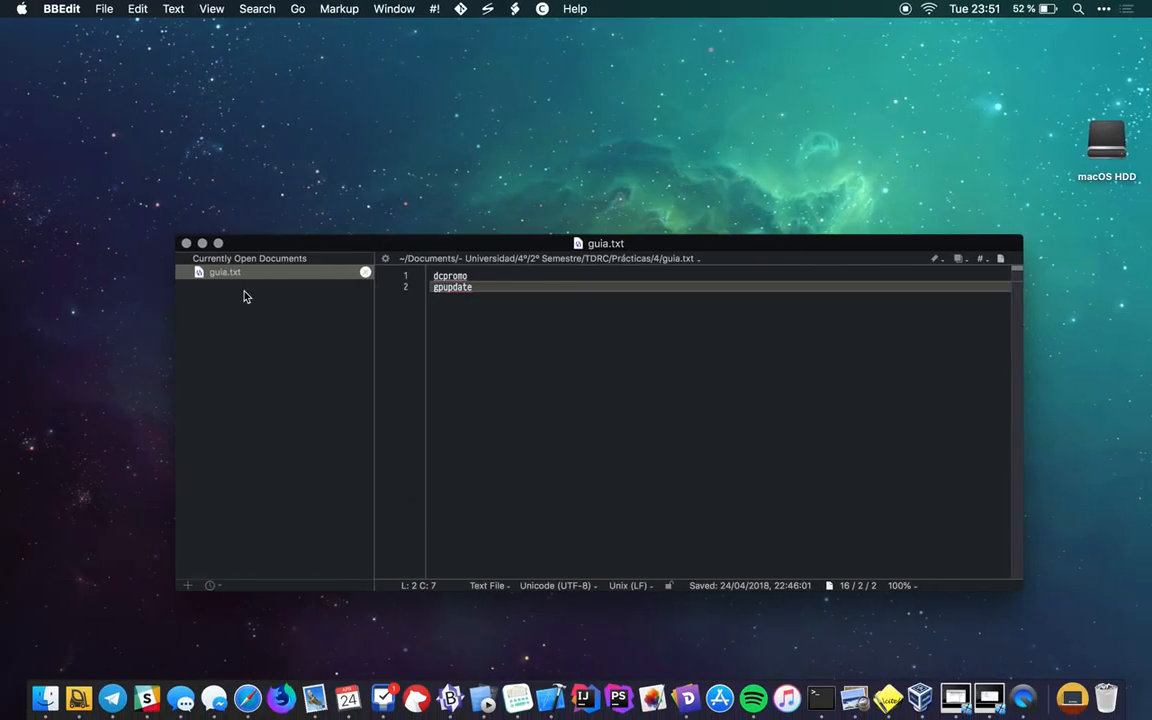
pyautogui.click(186, 243)
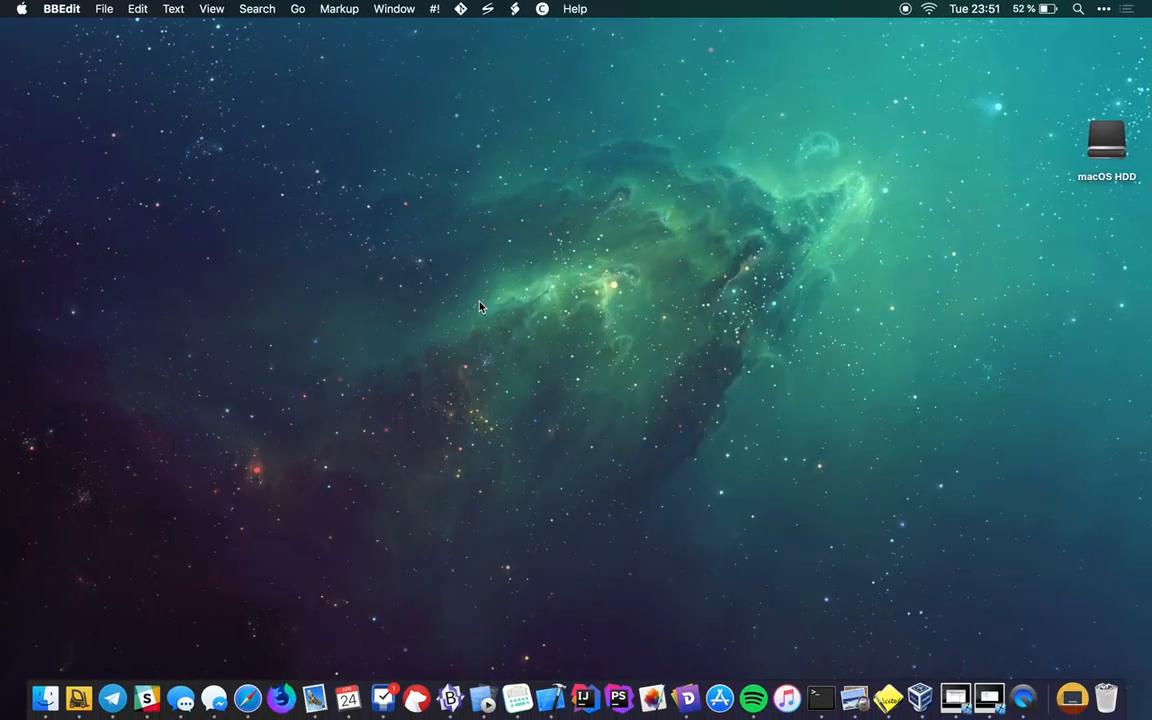